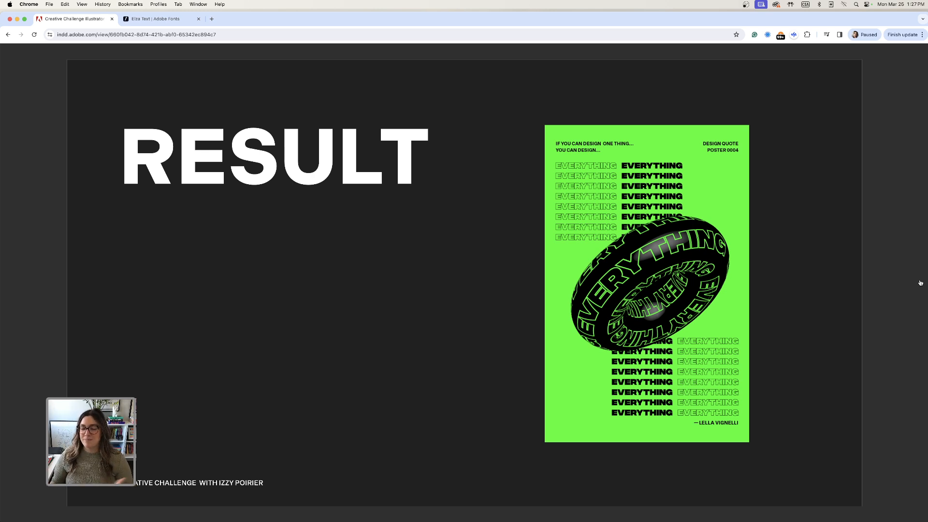
Step: Switch to Illustrator and examine the quote and credit texts beside the blank 11x17 artboard
mouse_move(691, 508)
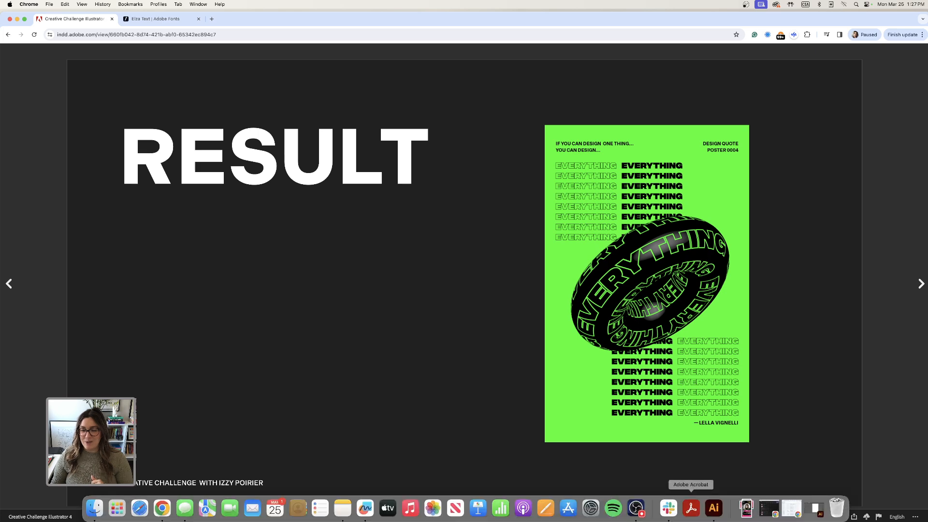
click(714, 508)
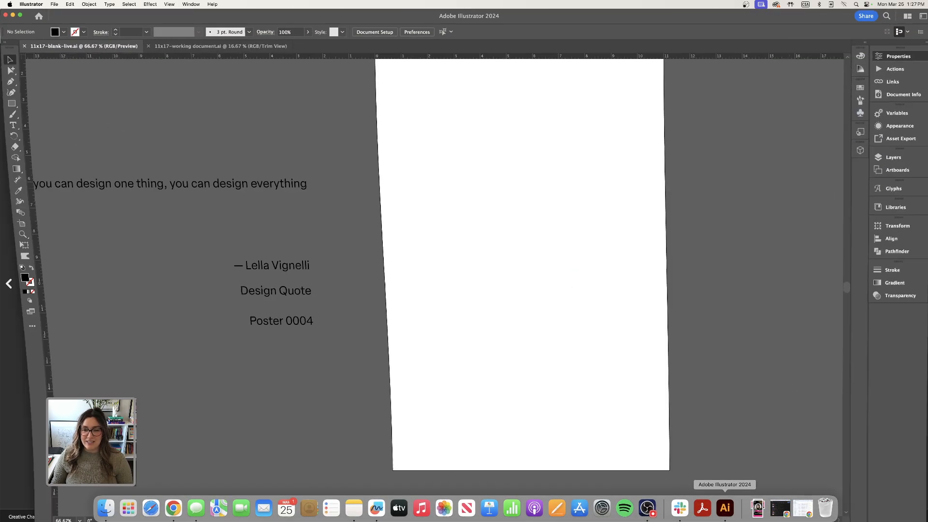
key(v)
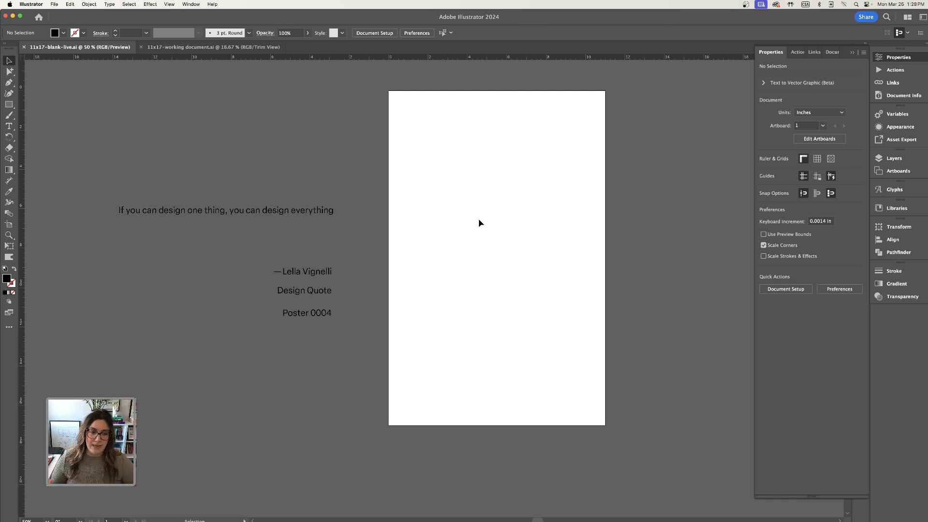
drag(78, 141, 354, 379)
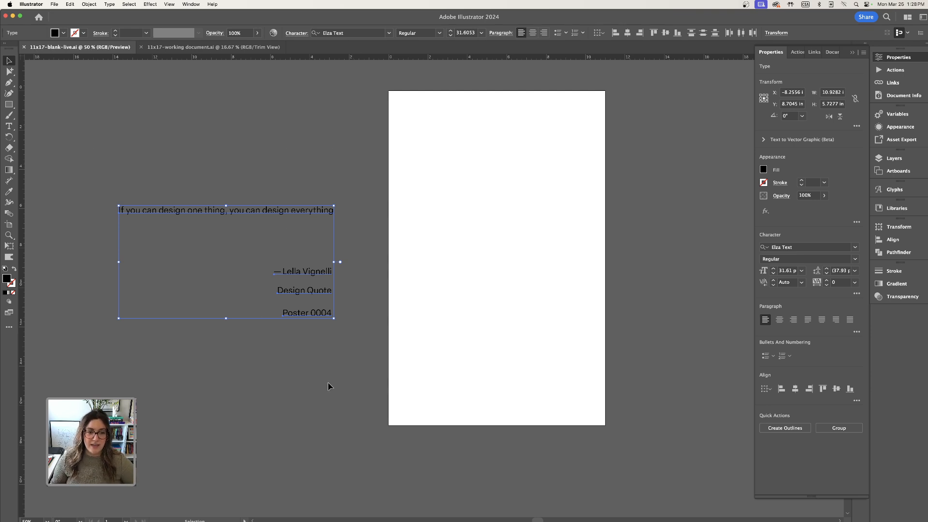
click(284, 385)
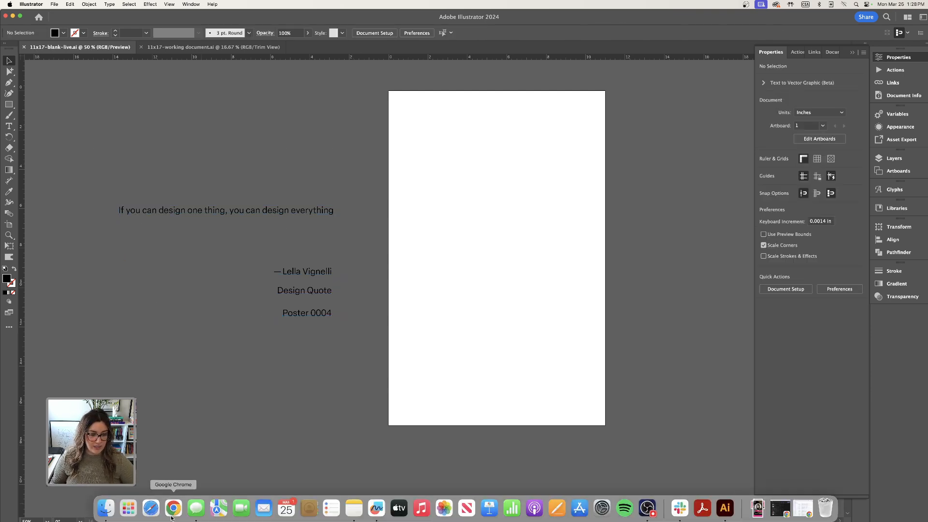
Step: Switch to the Adobe Fonts page in Chrome and look over the available Elza Text styles
click(171, 519)
click(149, 19)
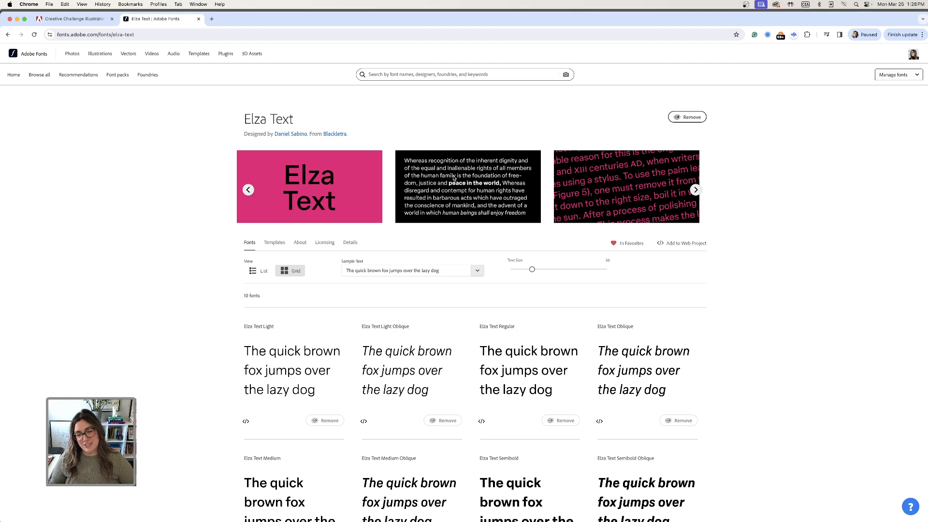
scroll(512, 311, down, 3)
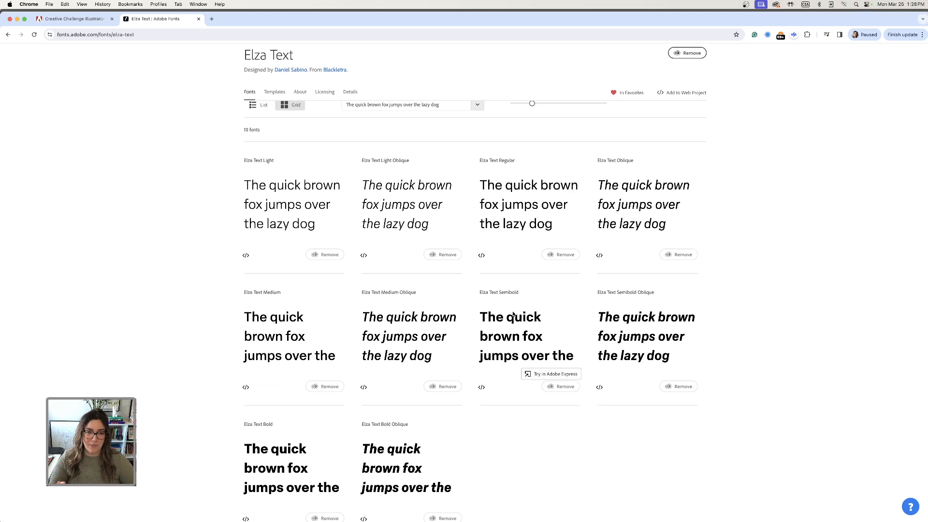
scroll(514, 314, up, 3)
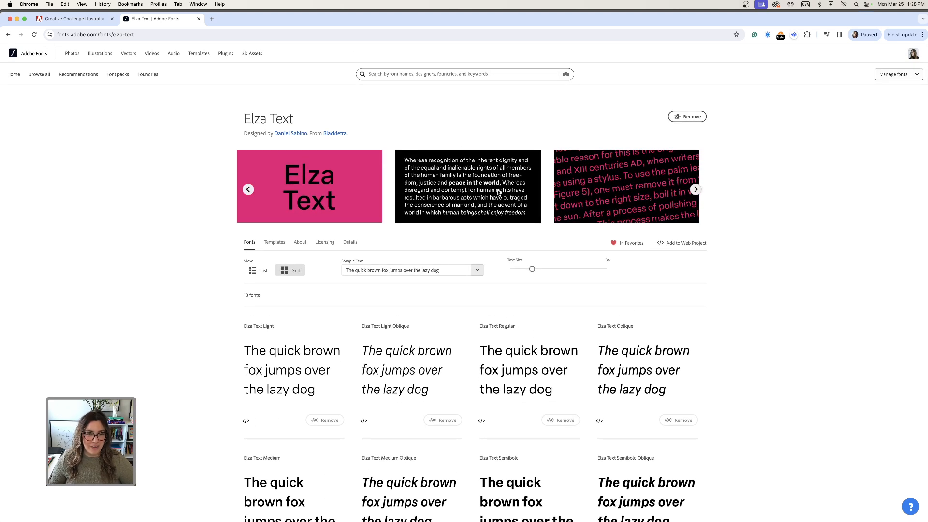
Step: Search Adobe Fonts for Indivisible and open the font family's page
click(448, 74)
text(In)
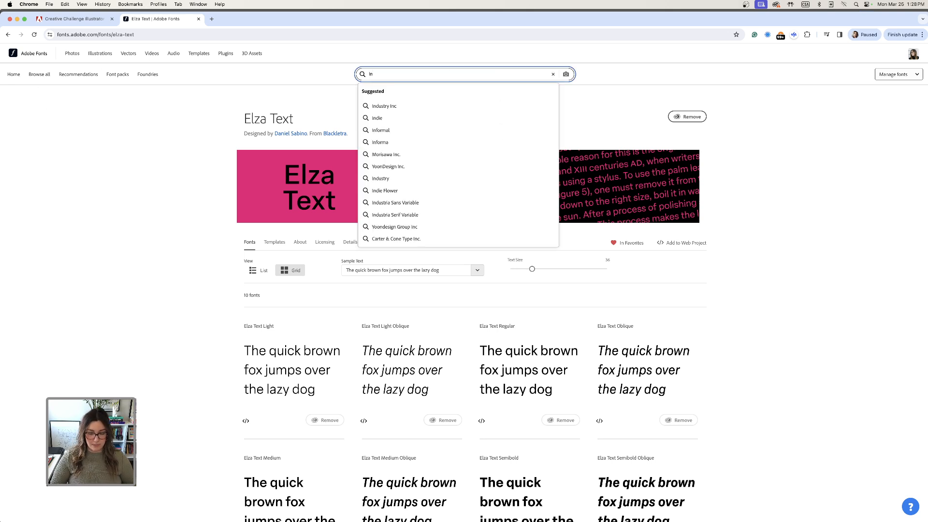
text(div)
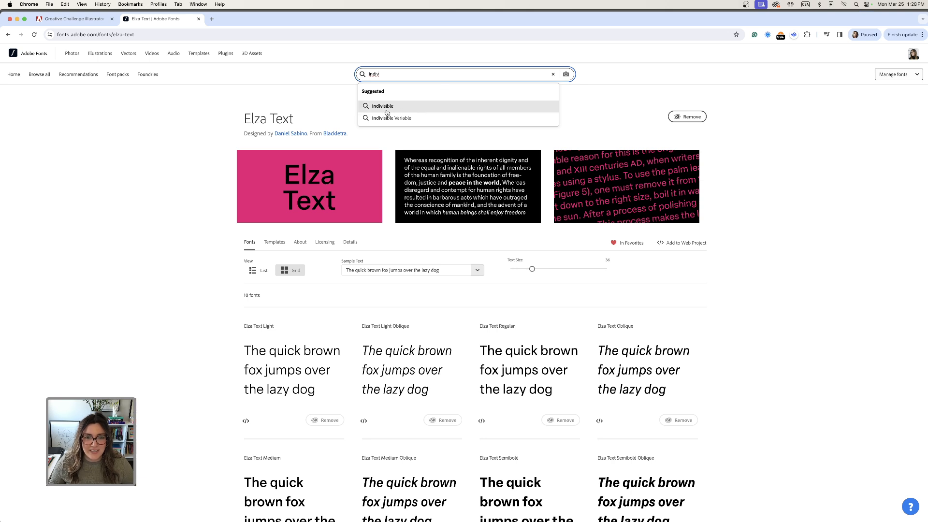
click(440, 119)
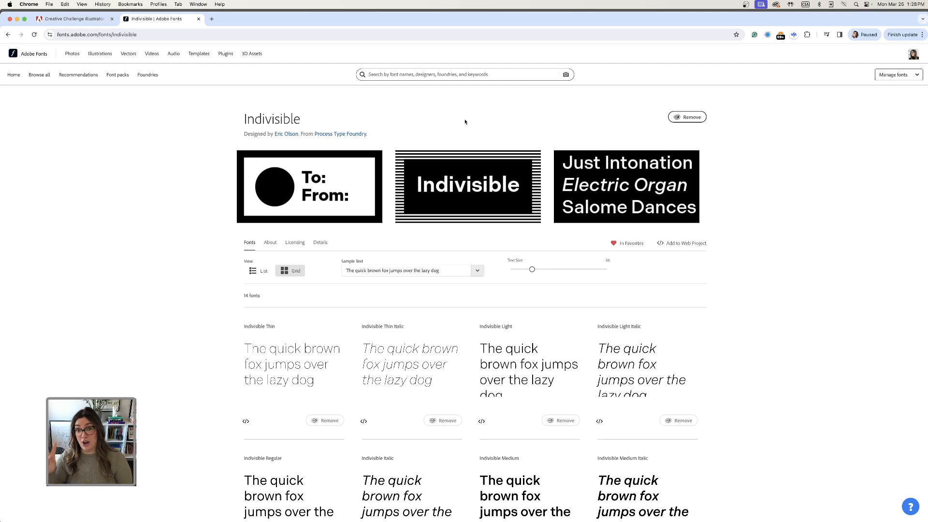
Step: Examine the Indivisible family's styles from Thin through Black Italic
scroll(465, 121, down, 2)
scroll(465, 121, up, 2)
mouse_move(475, 165)
scroll(475, 165, down, 7)
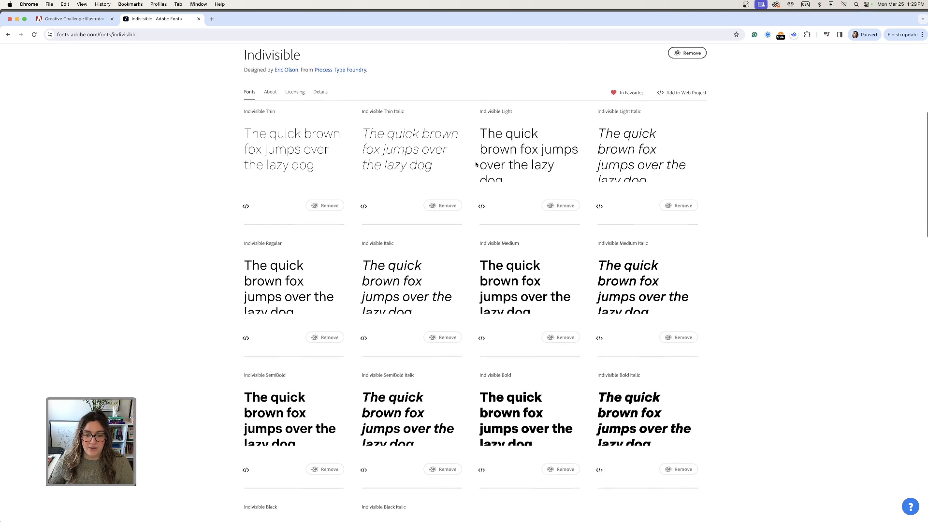
scroll(476, 164, down, 2)
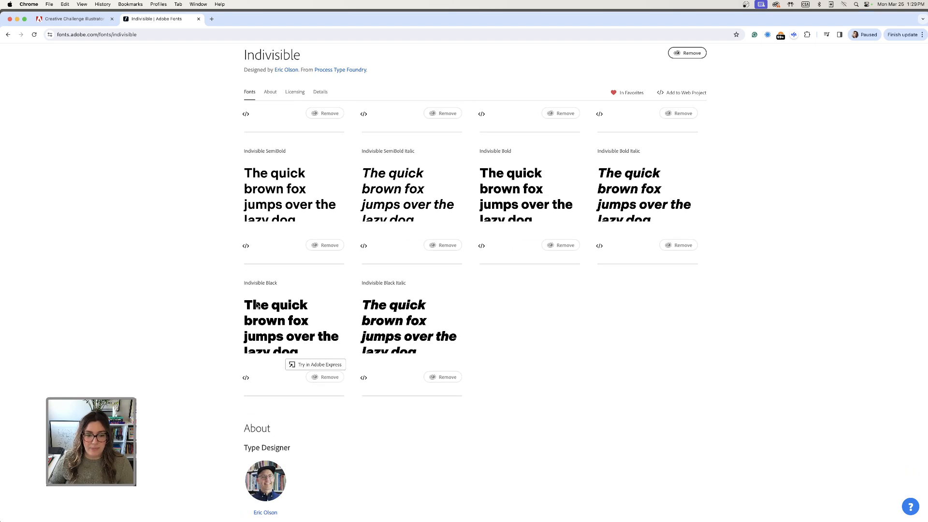
scroll(261, 335, down, 1)
scroll(235, 288, up, 1)
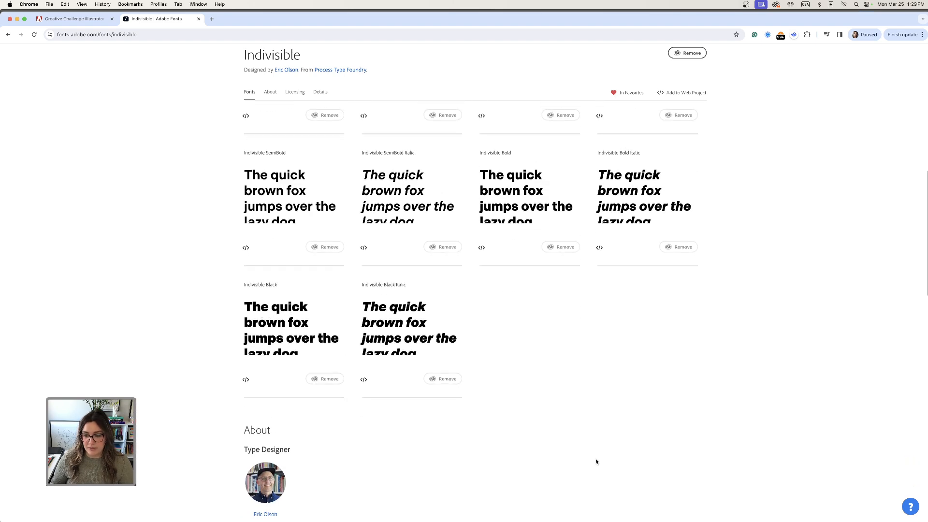
Step: Switch to Illustrator and move the quote line slightly lower, closer to the credit texts beside the artboard
click(725, 509)
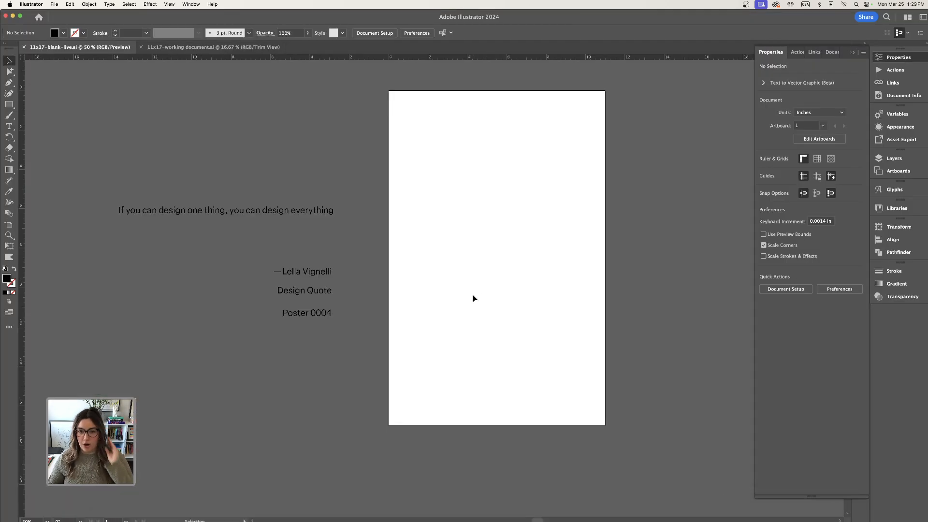
drag(307, 216, 306, 251)
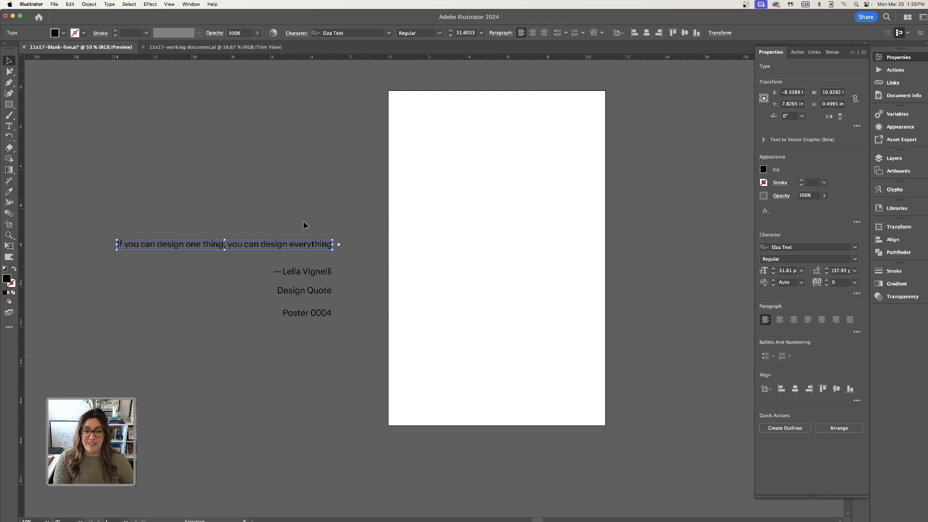
click(302, 205)
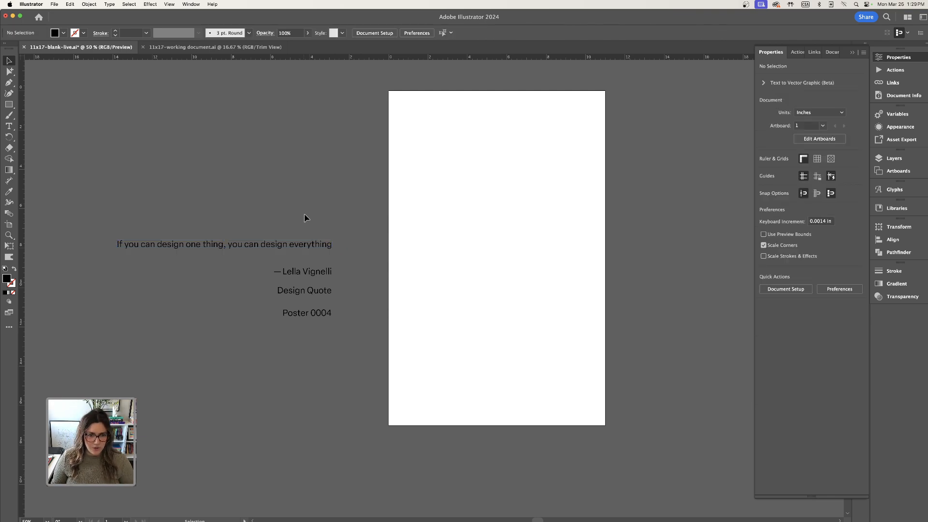
drag(313, 246, 336, 247)
key(t)
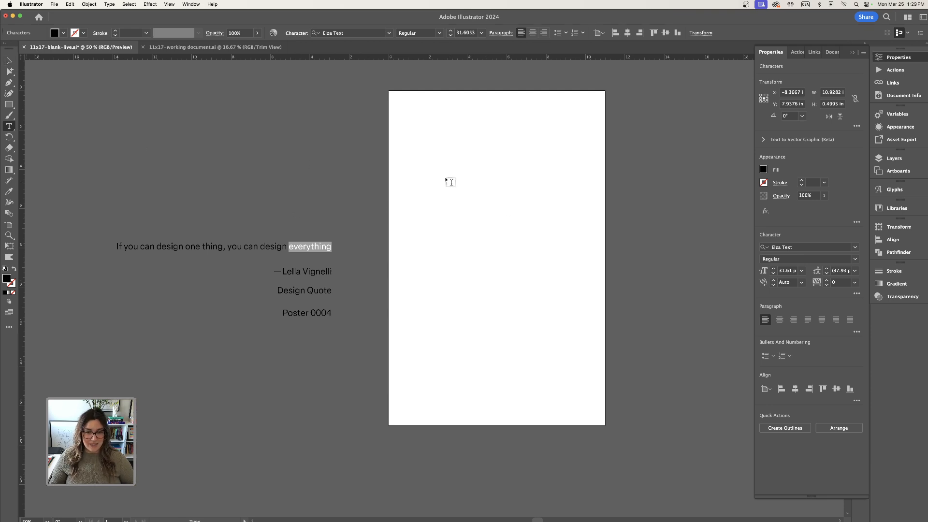
key(Escape)
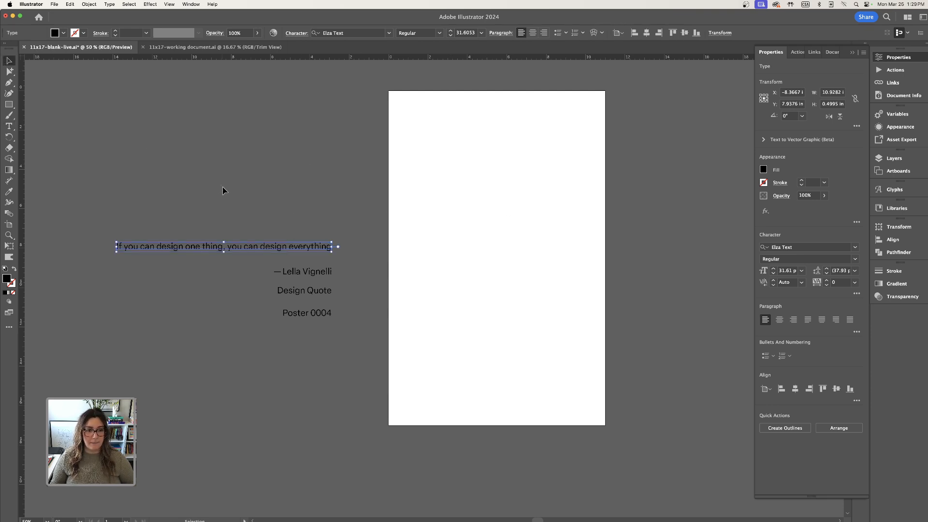
drag(312, 249, 310, 227)
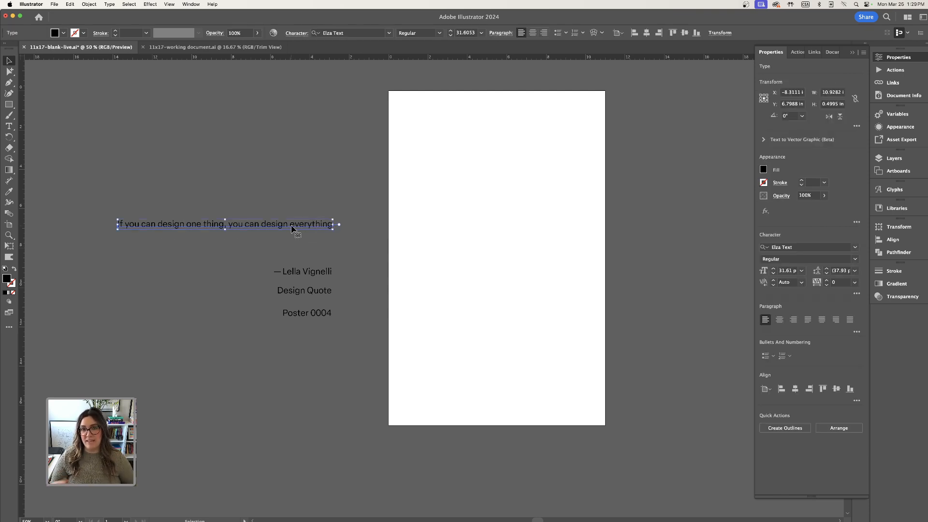
Step: Copy the word "everything" from the quote and place it as separate text in the artboard's left half, near mid-height
click(9, 125)
drag(289, 225, 334, 226)
key(super+c)
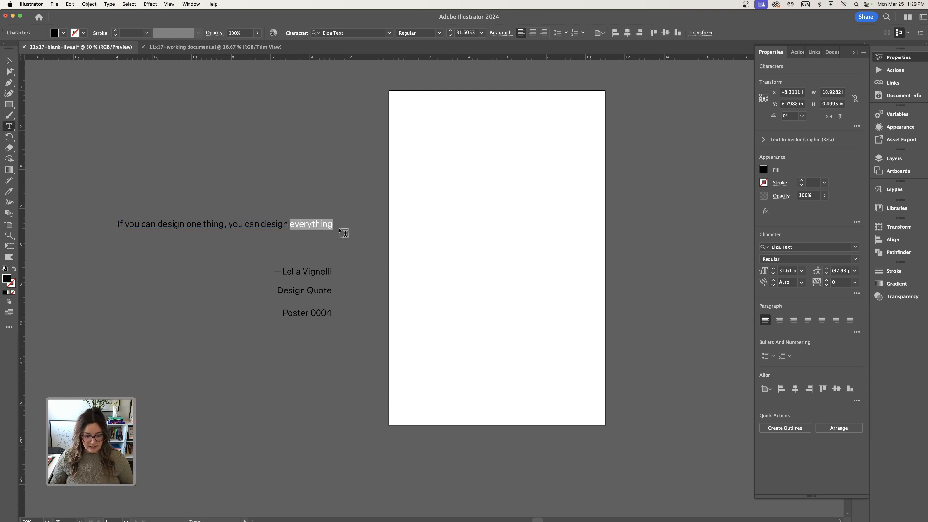
click(427, 229)
key(super+v)
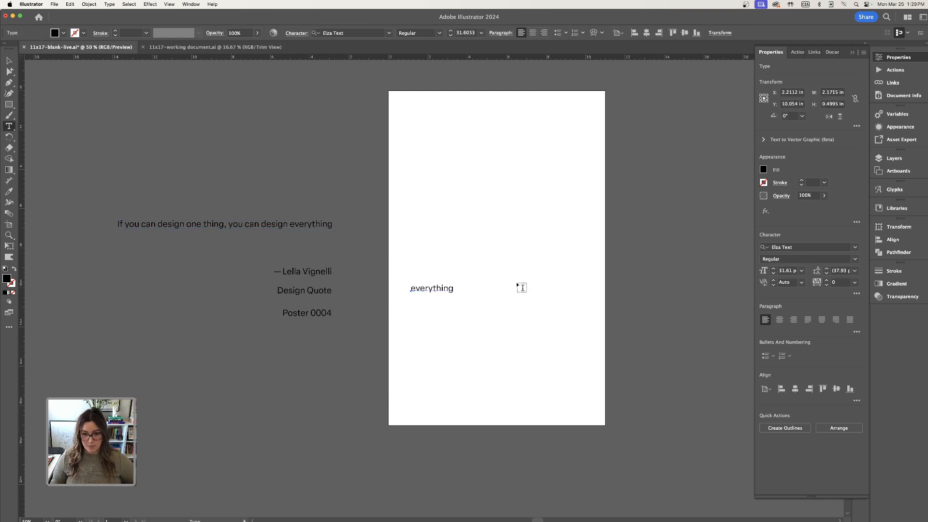
click(9, 61)
drag(441, 289, 459, 252)
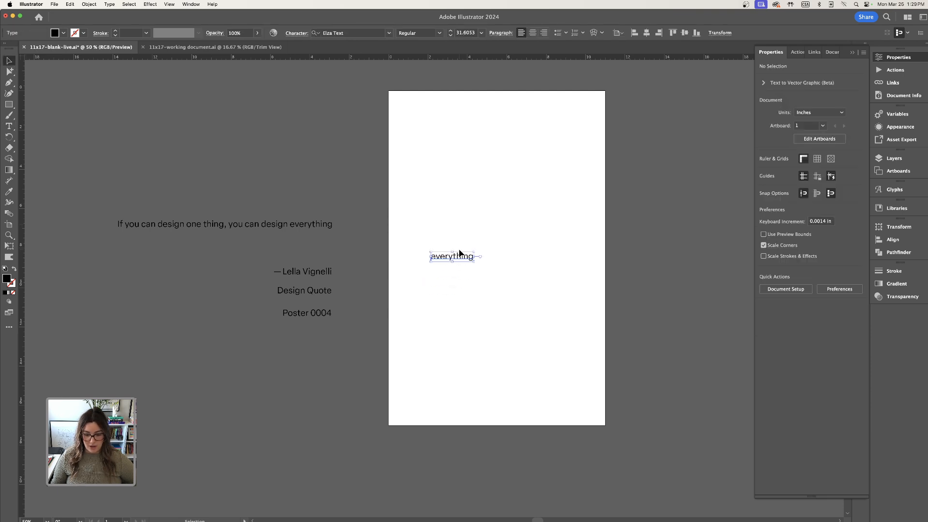
Step: Format the separate word "everything" in Indivisible Black with All Caps
key(super+equal)
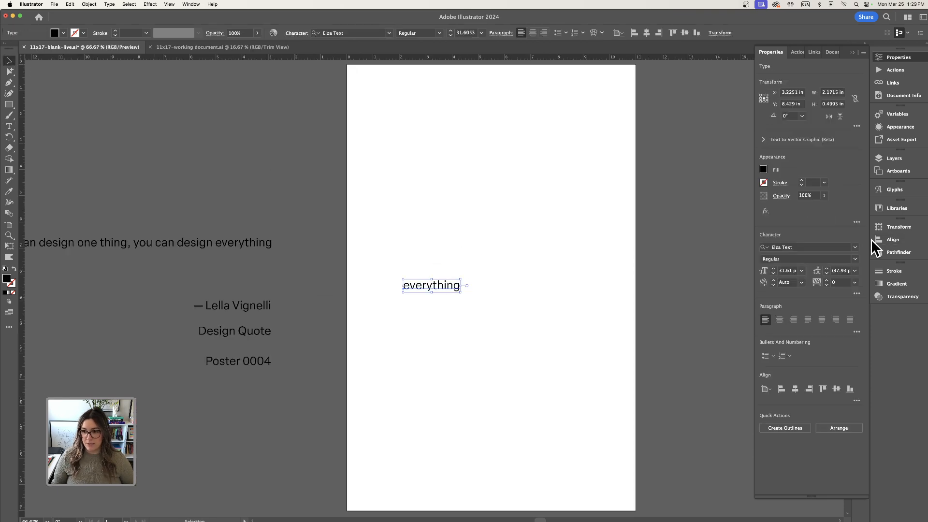
click(856, 248)
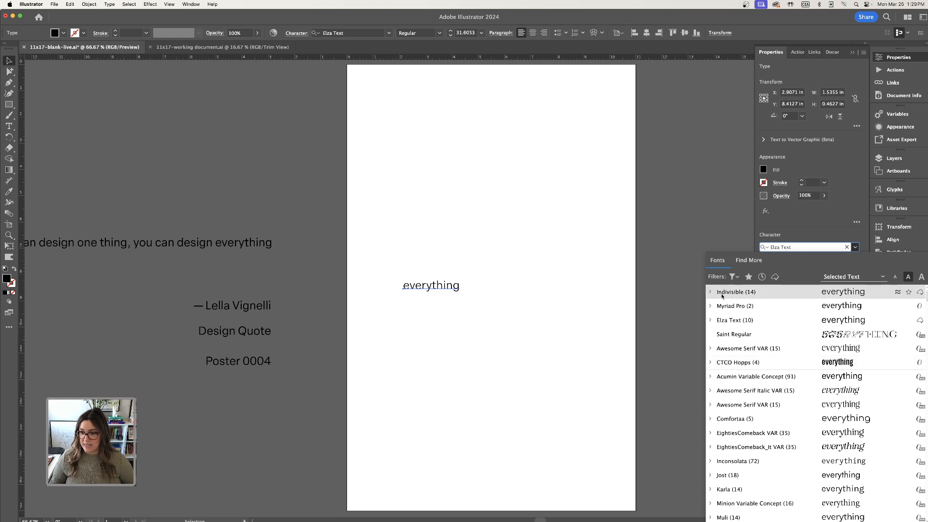
click(722, 293)
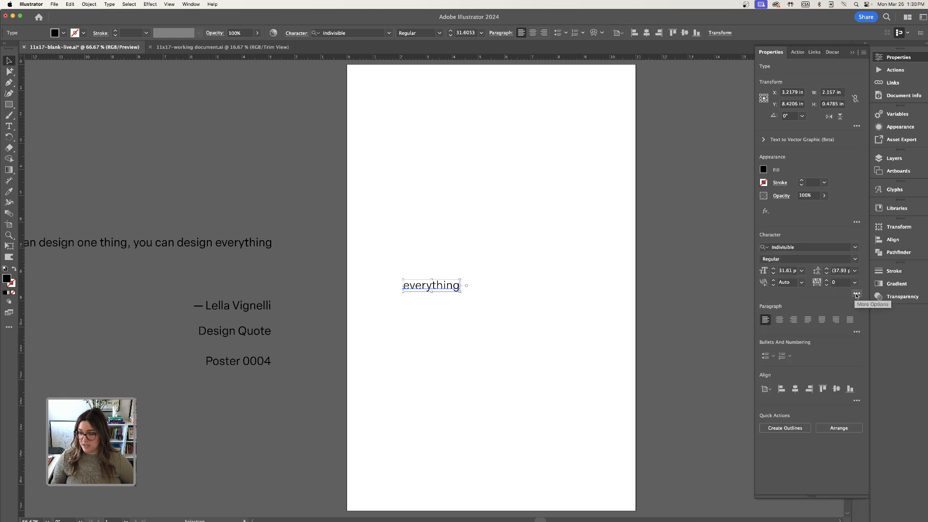
click(857, 295)
click(760, 388)
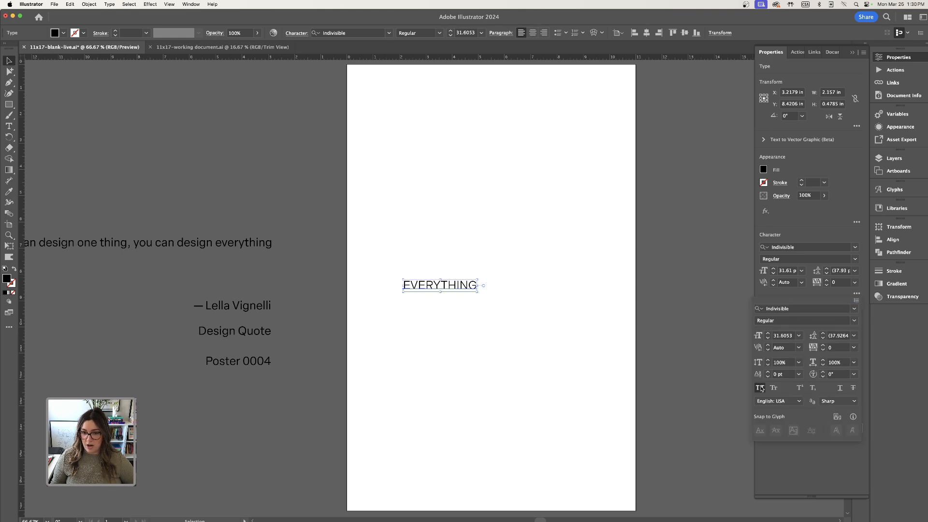
click(857, 262)
click(857, 260)
click(801, 388)
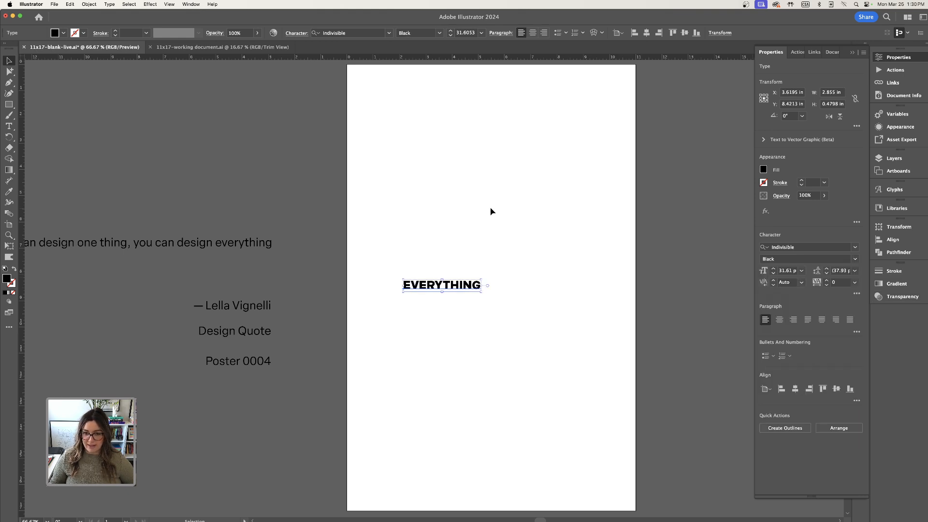
click(491, 209)
Step: Position the word EVERYTHING in the artboard's upper left area and keep a spare copy beside the artboard above the quote
drag(478, 288, 262, 215)
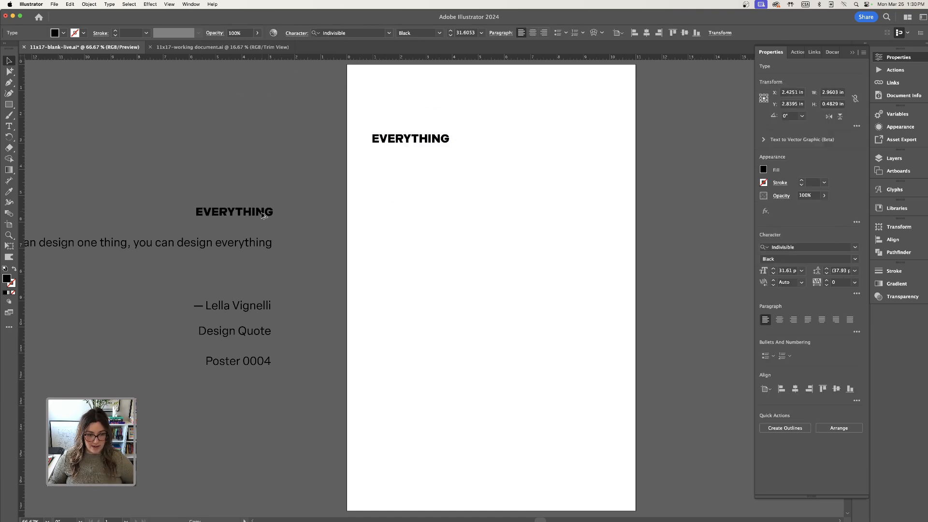
click(401, 210)
drag(422, 140, 423, 131)
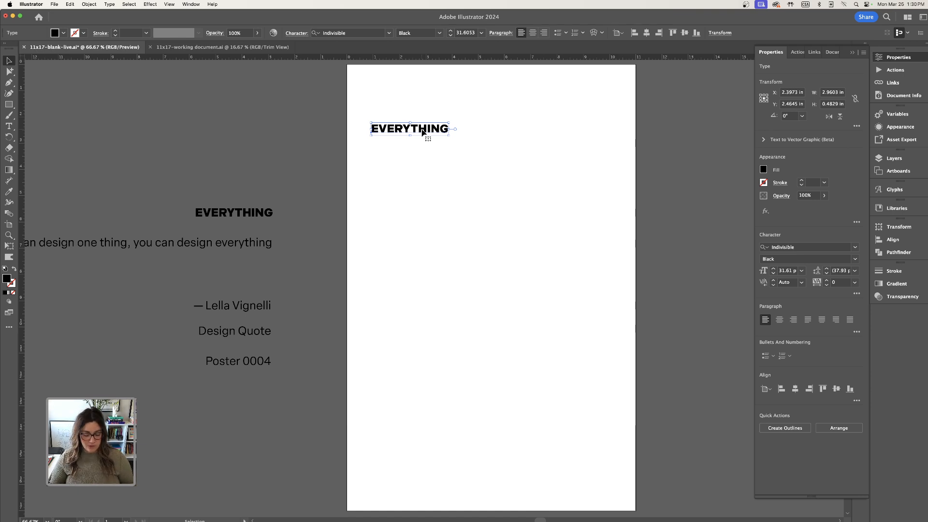
Step: Duplicate the artboard's EVERYTHING text directly below the original, about 0.5 in lower
drag(491, 124, 473, 132)
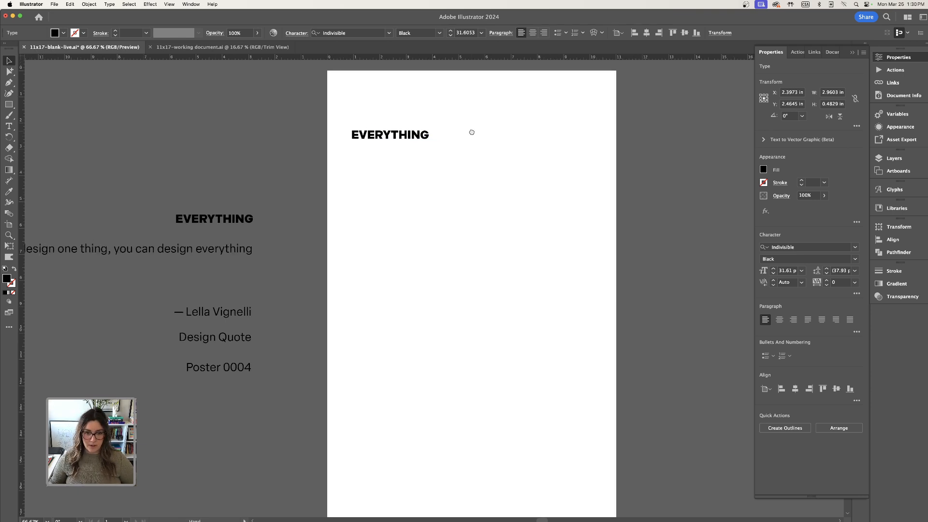
mouse_move(408, 137)
mouse_down()
mouse_move(420, 157)
mouse_move(408, 150)
mouse_up()
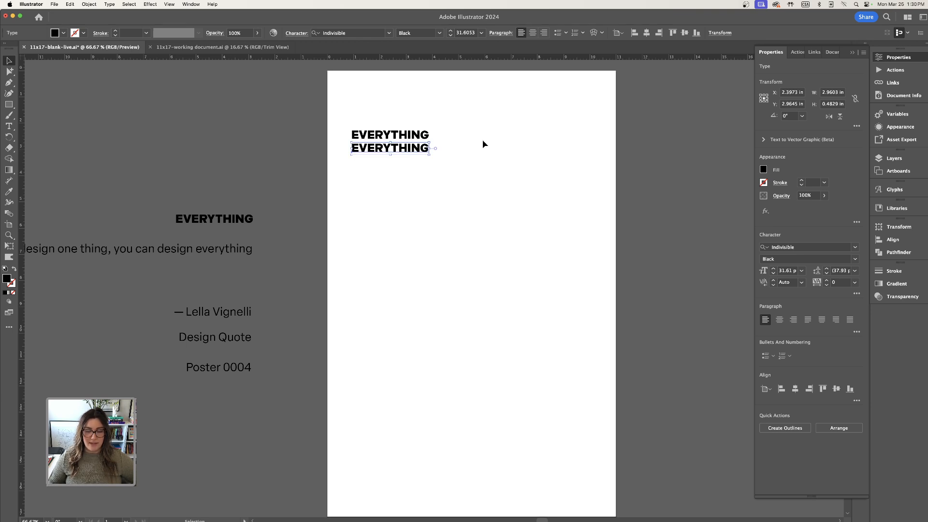
click(392, 102)
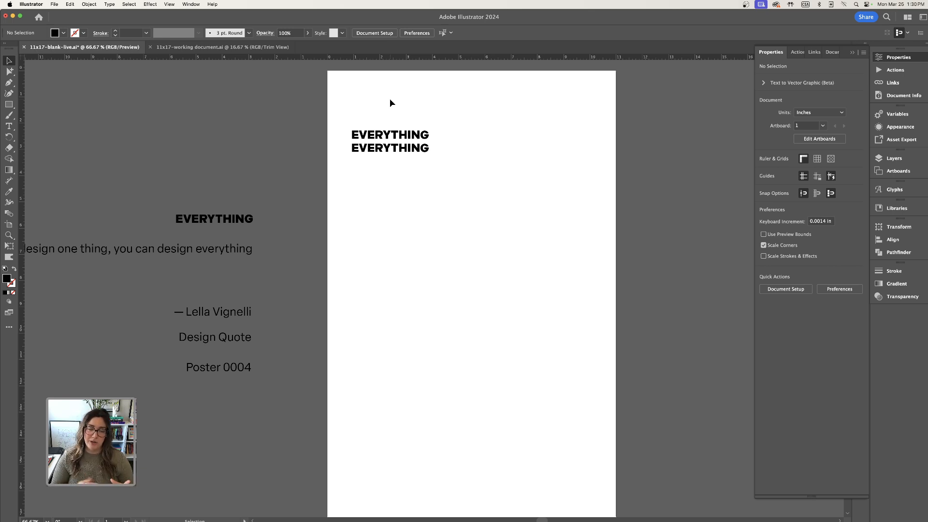
drag(370, 105, 419, 145)
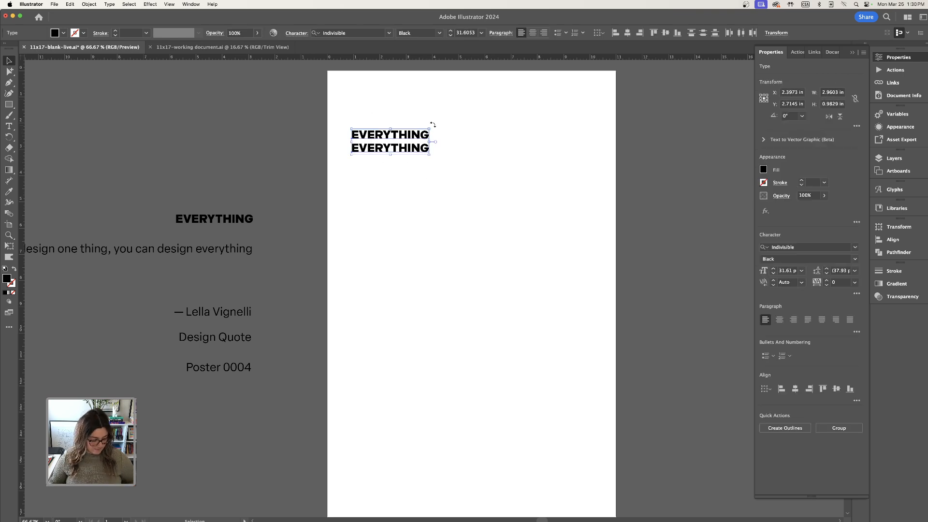
click(384, 120)
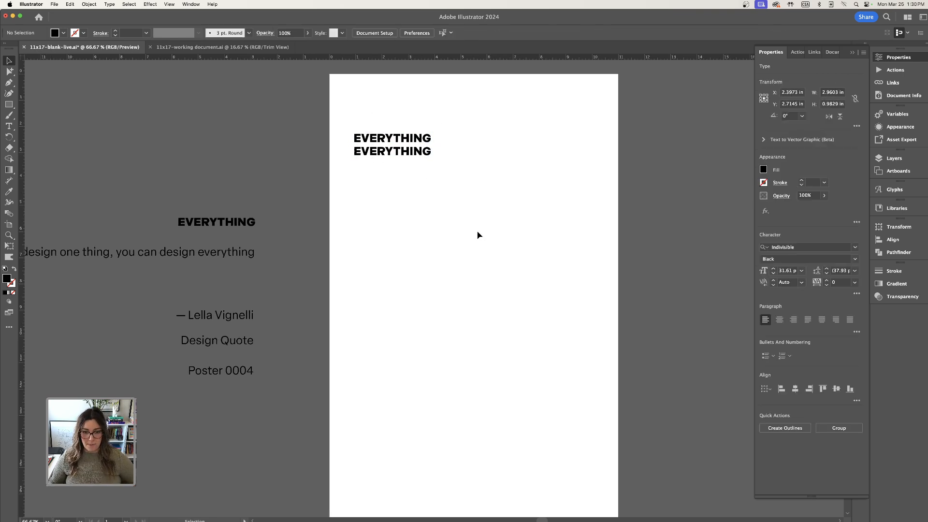
Step: Duplicate the EVERYTHING lines downward until a stack of eight fills the artboard's upper left area
key(cmd+v)
drag(460, 297, 420, 180)
click(385, 120)
drag(385, 120, 468, 276)
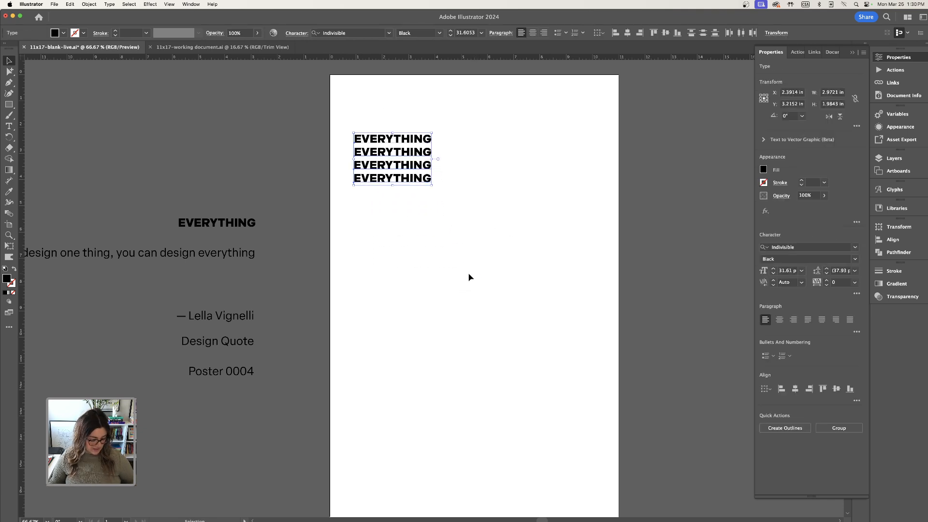
drag(418, 179, 416, 231)
scroll(416, 231, down, 1)
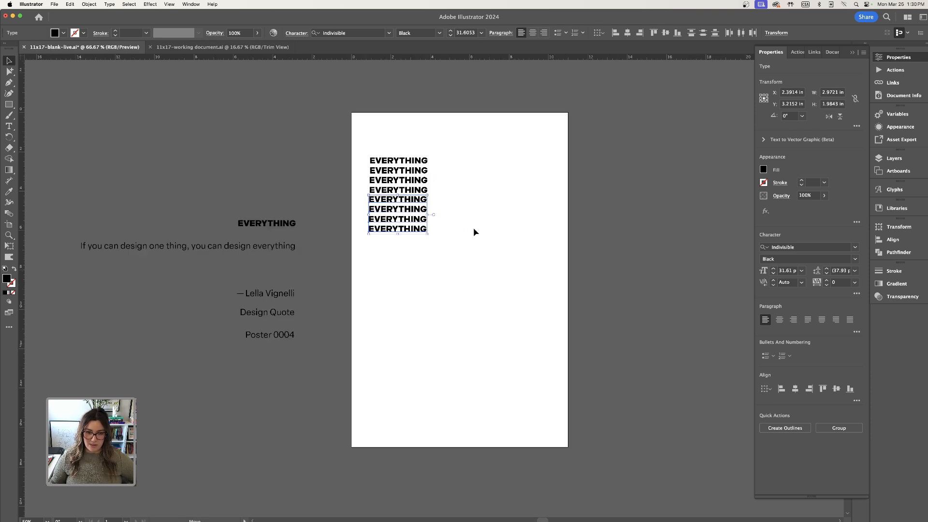
Step: Try placing a copy of the eight-line EVERYTHING stack beside the original as a second column
drag(361, 131, 461, 278)
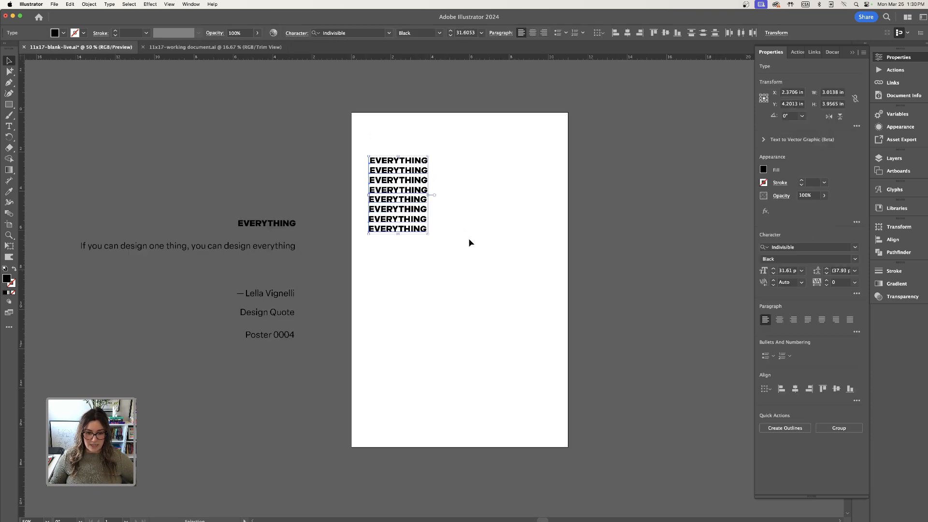
click(365, 115)
drag(368, 126, 411, 236)
drag(392, 186, 466, 192)
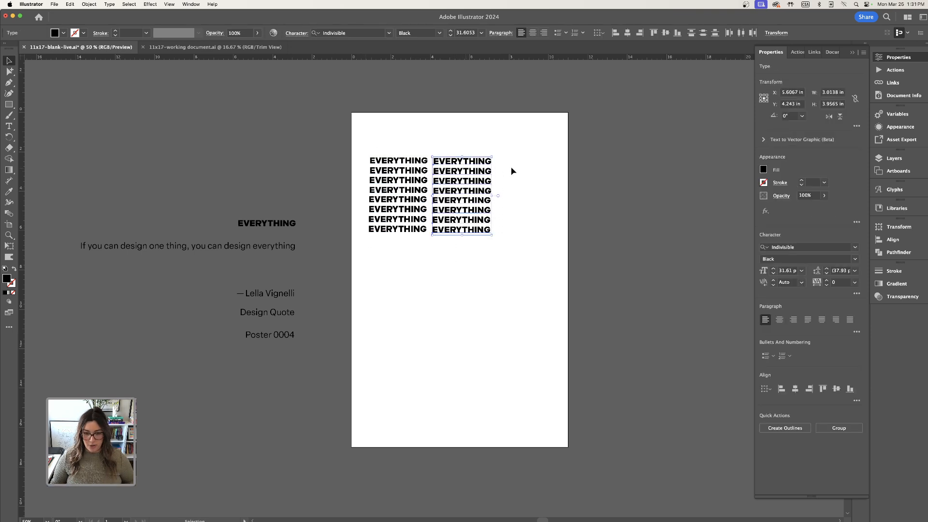
click(540, 173)
key(super+z)
Step: Left-align the eight EVERYTHING lines and distribute them evenly by their vertical centers
drag(376, 137, 414, 230)
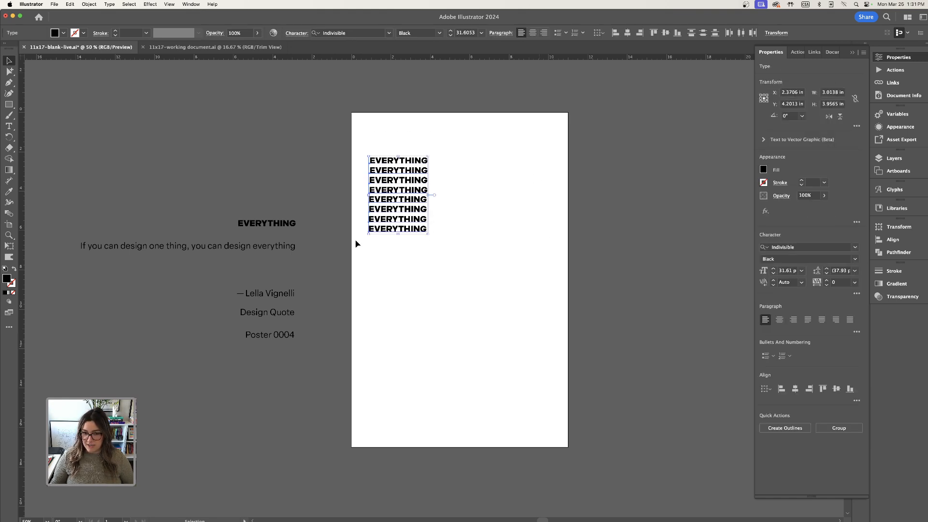
click(780, 390)
click(857, 400)
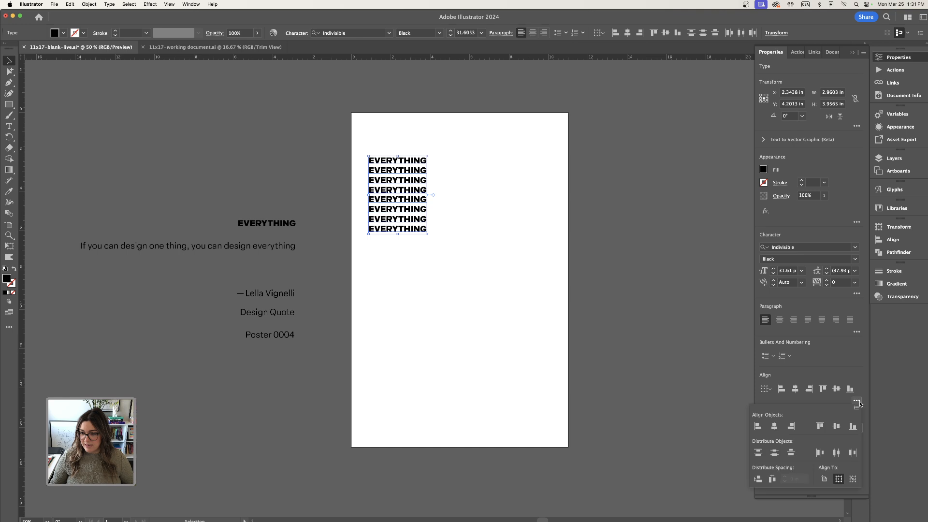
click(774, 453)
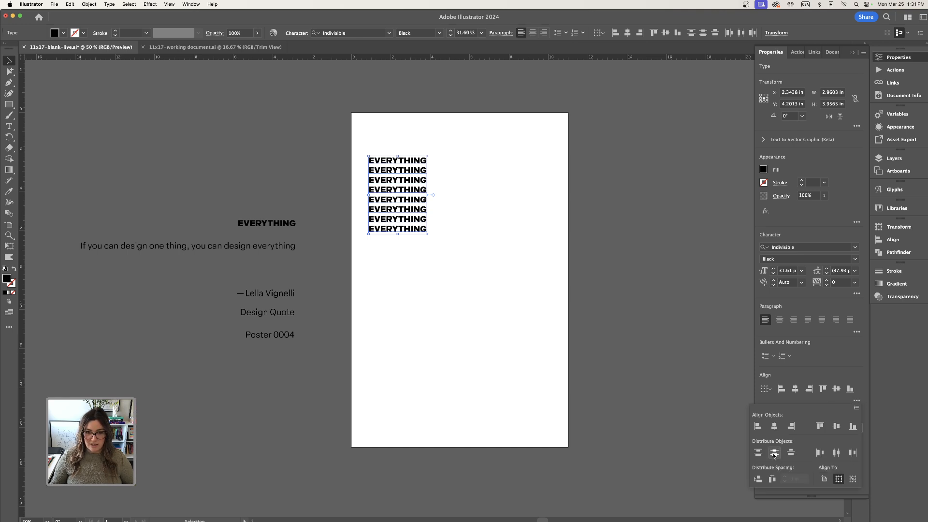
click(419, 299)
key(super+equal)
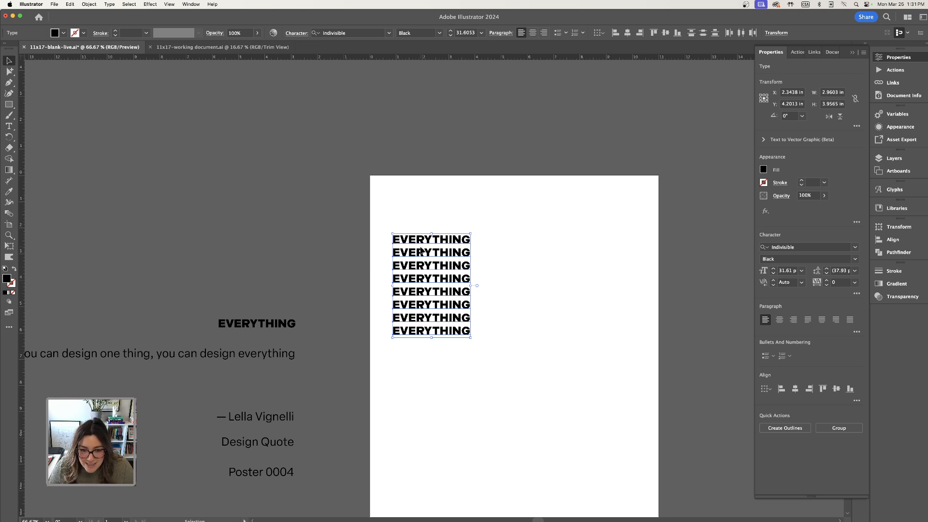
click(511, 269)
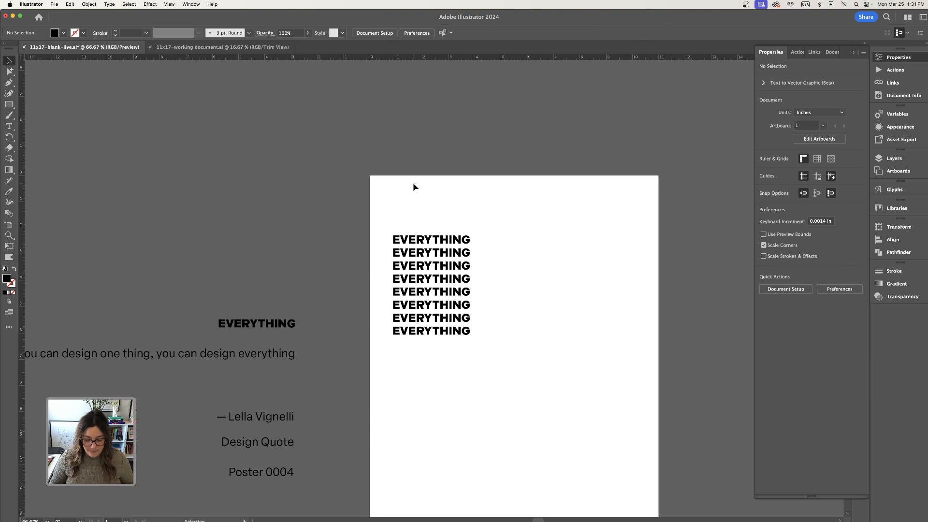
Step: Tighten the stack by moving each EVERYTHING line up close beneath the line above it
key(super+equal)
key(super+equal)
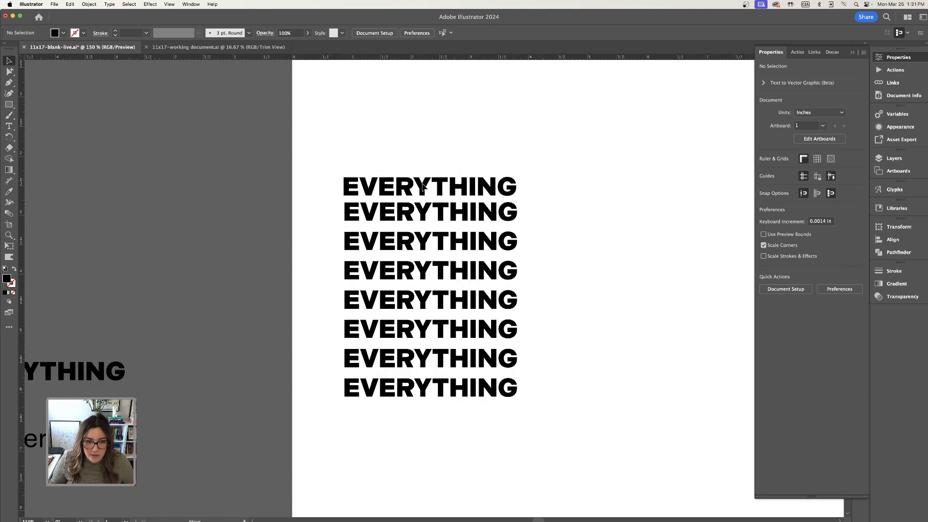
click(424, 188)
drag(434, 238, 420, 289)
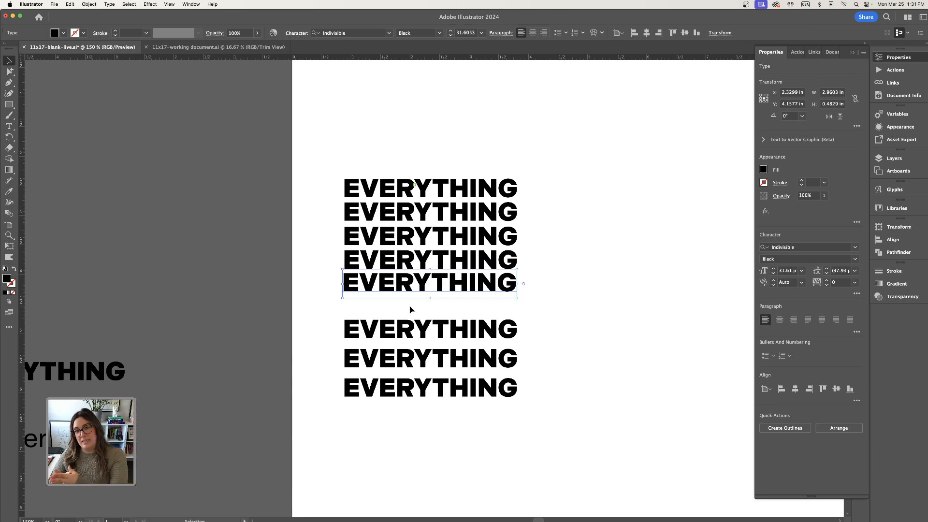
drag(409, 329, 407, 308)
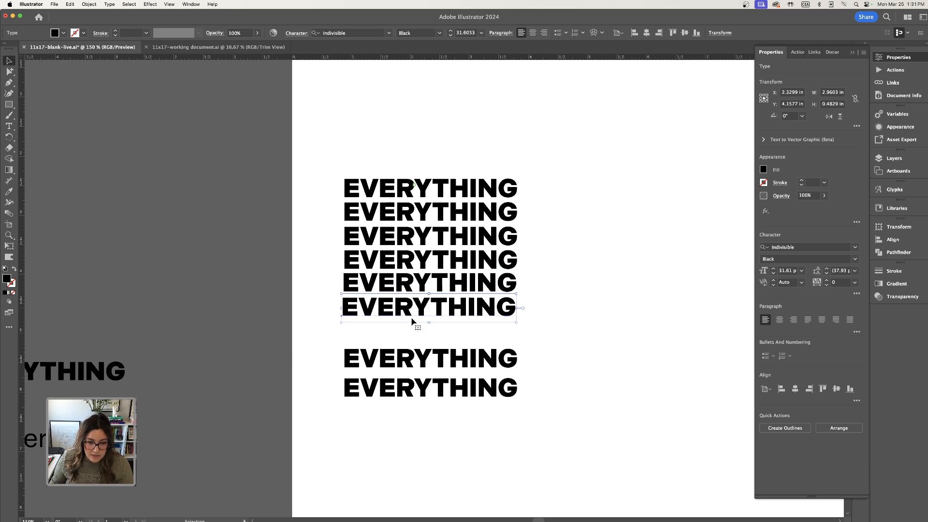
drag(415, 358, 415, 331)
drag(425, 399, 422, 368)
click(460, 457)
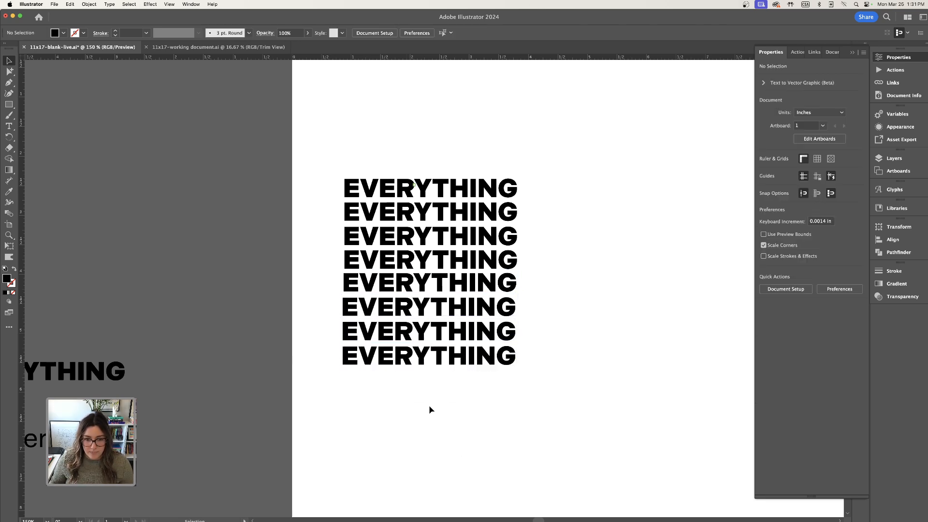
Step: Left-align the tightened eight-line stack and distribute its lines evenly by their vertical centers
drag(317, 117, 578, 462)
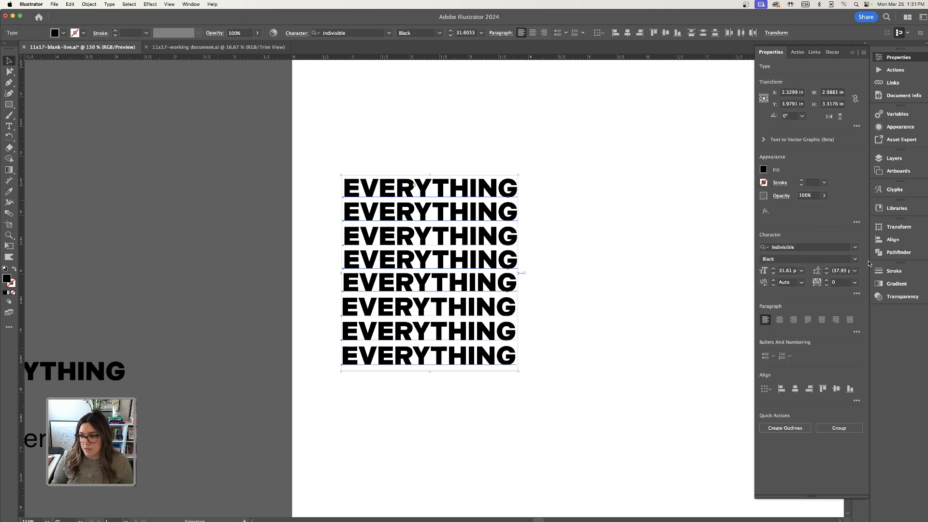
click(782, 388)
click(858, 401)
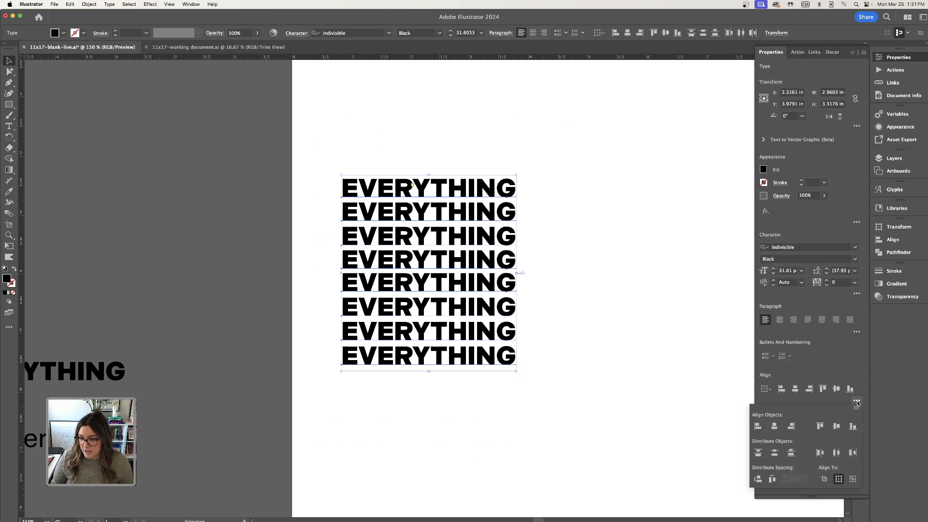
click(775, 454)
Step: Group the eight aligned EVERYTHING lines into one block
drag(387, 142, 545, 396)
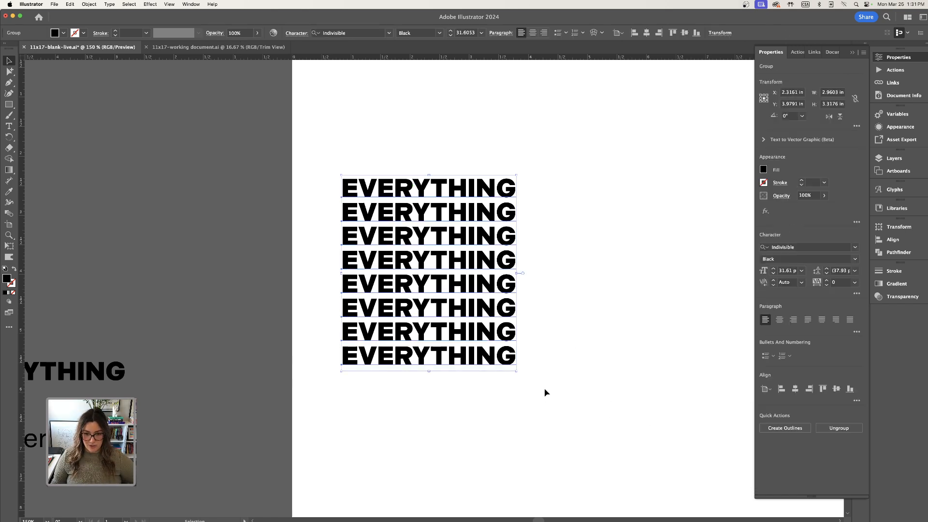
click(89, 4)
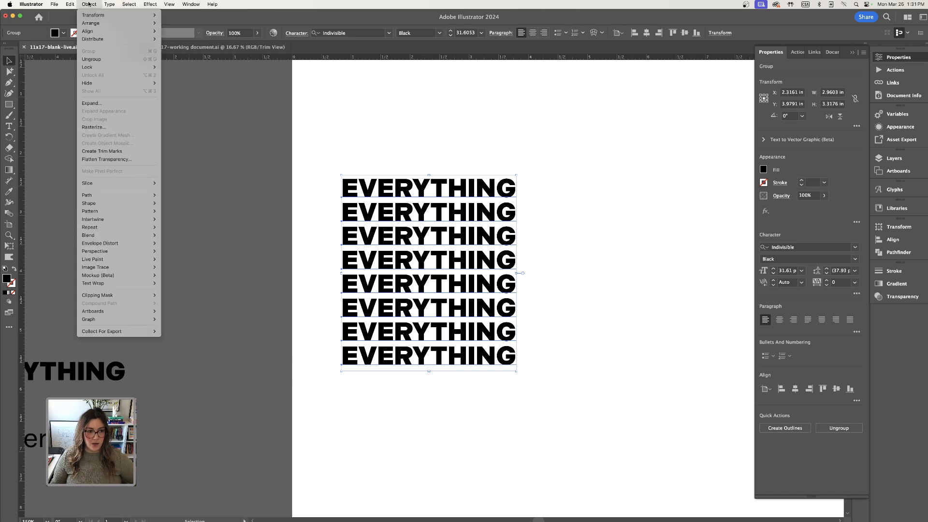
click(101, 60)
click(416, 137)
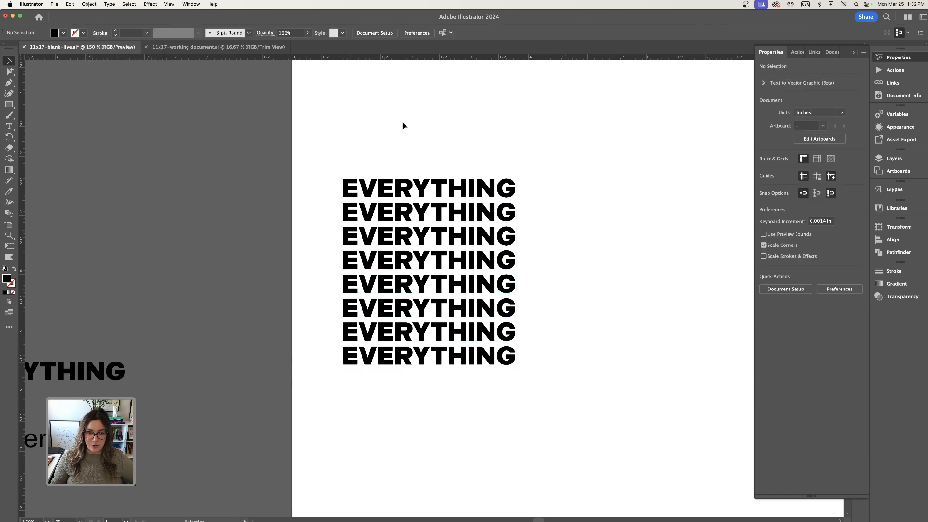
Step: Duplicate the grouped EVERYTHING stack directly to its right as a second column, spanning about 6.06 in together
key(super+minus)
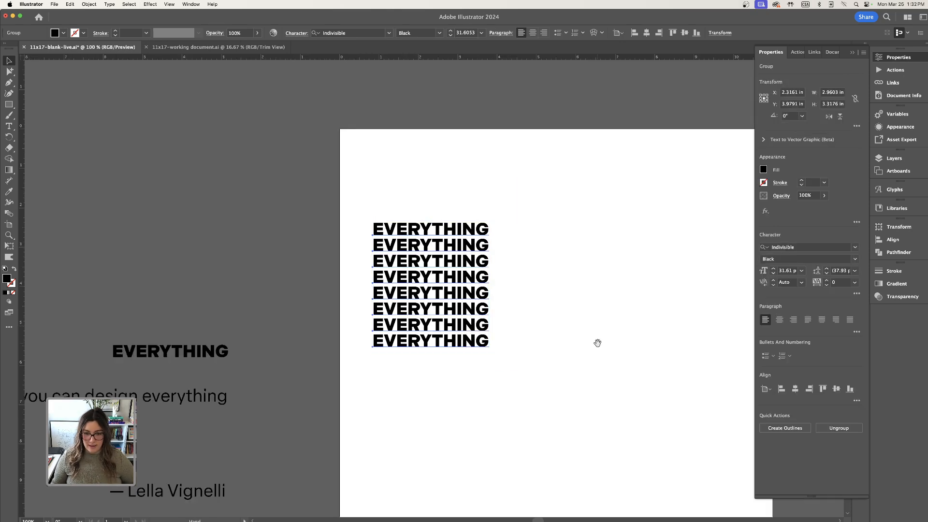
drag(599, 343, 555, 342)
drag(398, 278, 522, 279)
drag(321, 177, 600, 393)
click(858, 401)
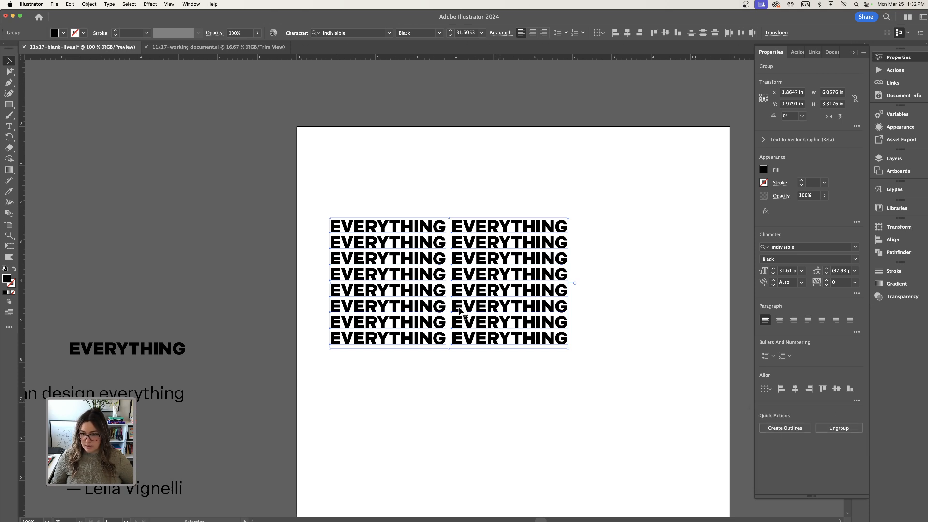
click(283, 191)
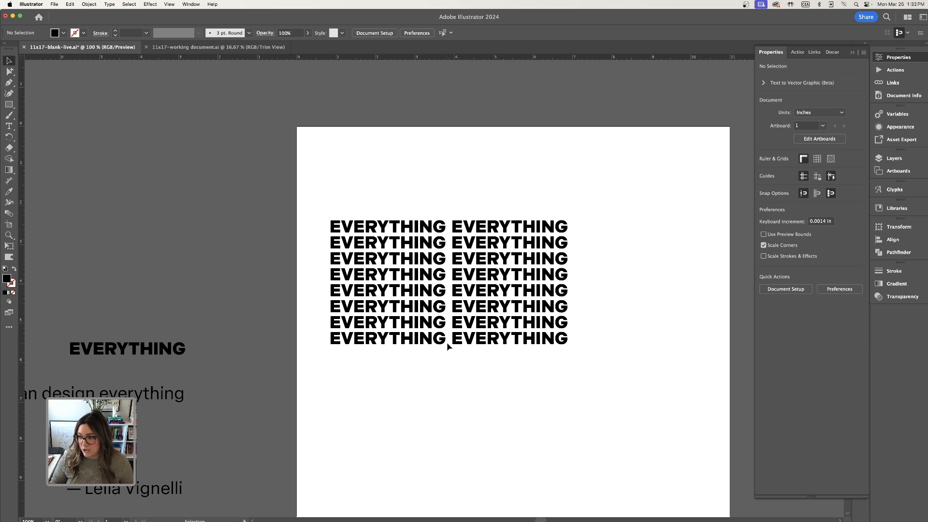
Step: Move the second column slightly right to widen the gap, and align both columns by their vertical centers
drag(471, 195, 487, 227)
drag(533, 305, 537, 310)
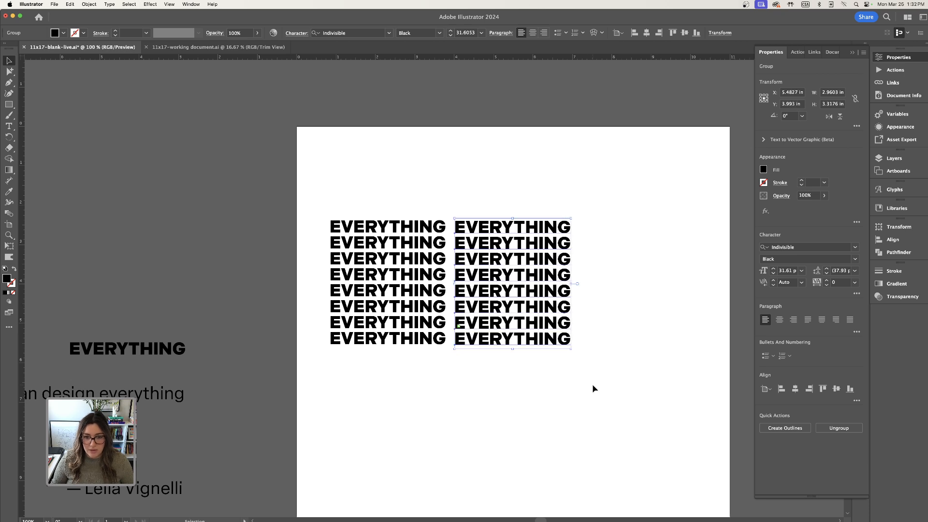
drag(326, 188, 464, 242)
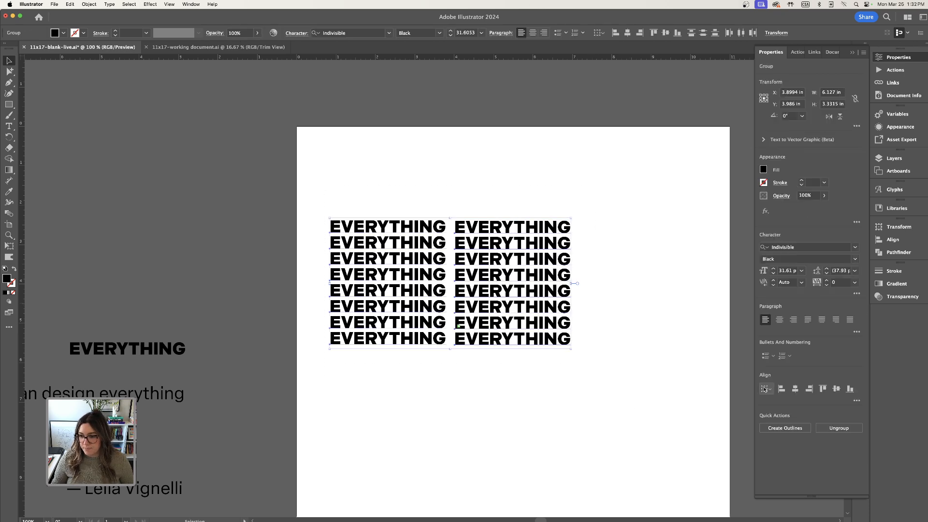
click(557, 380)
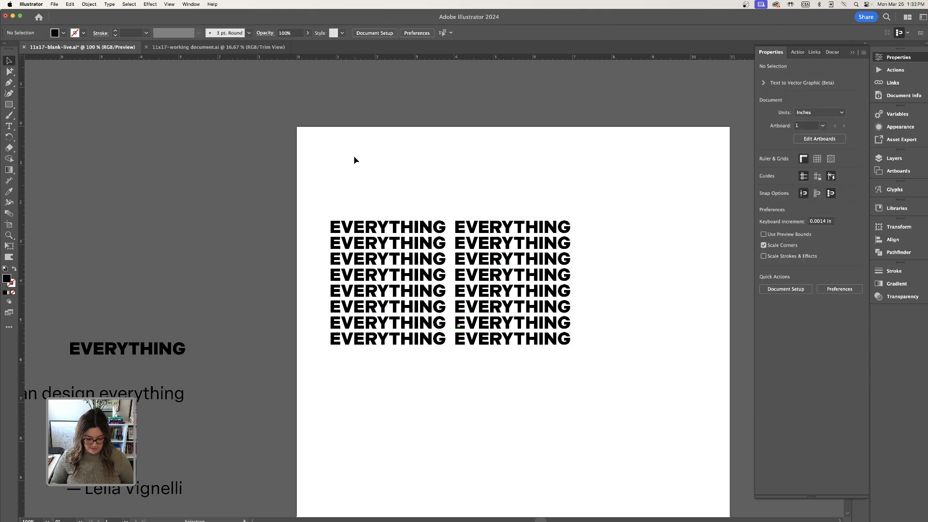
Step: Place a spare copy of both EVERYTHING columns beside the artboard, above the single spare word
key(super+minus)
drag(368, 208, 561, 371)
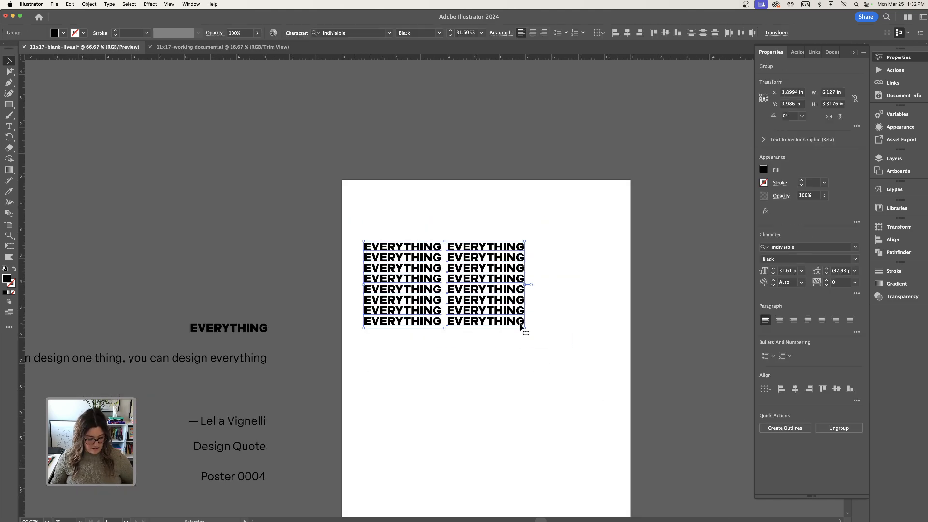
drag(514, 311, 274, 299)
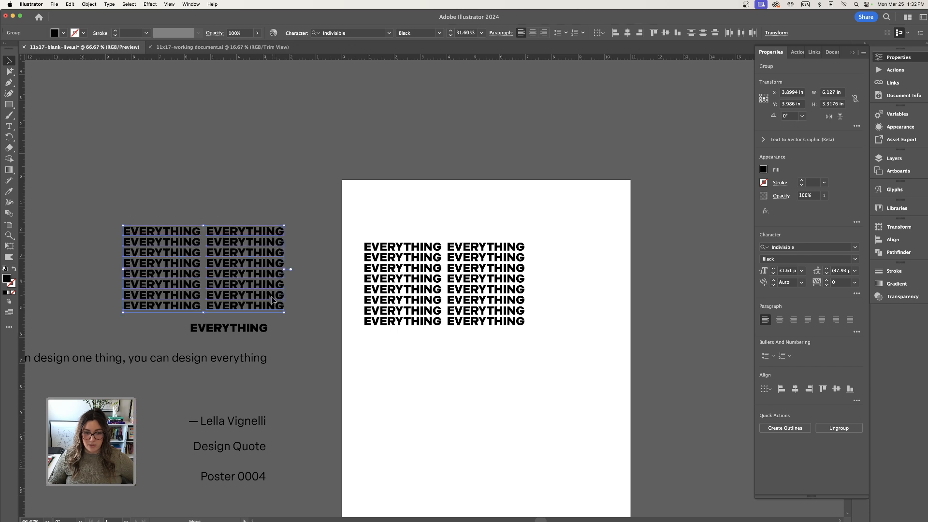
click(312, 247)
scroll(409, 210, down, 2)
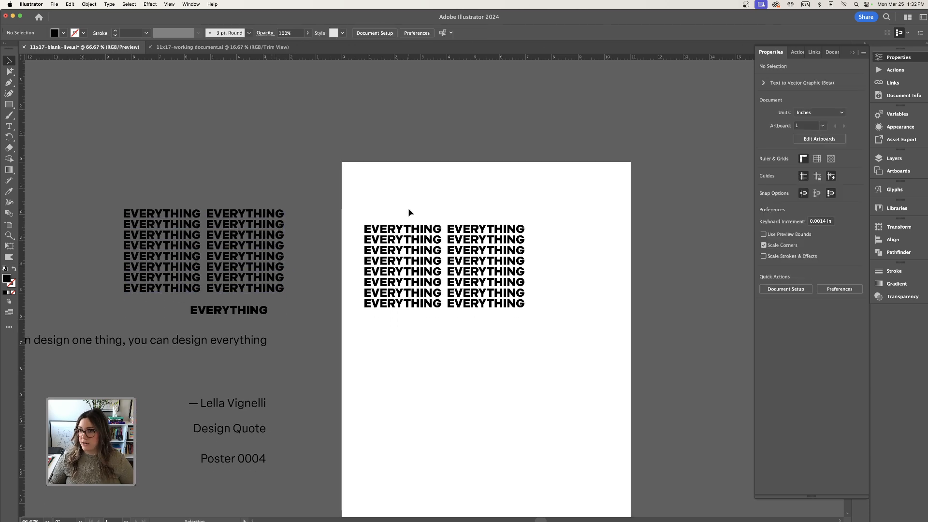
Step: Convert the artboard's two EVERYTHING columns to outlines
click(429, 232)
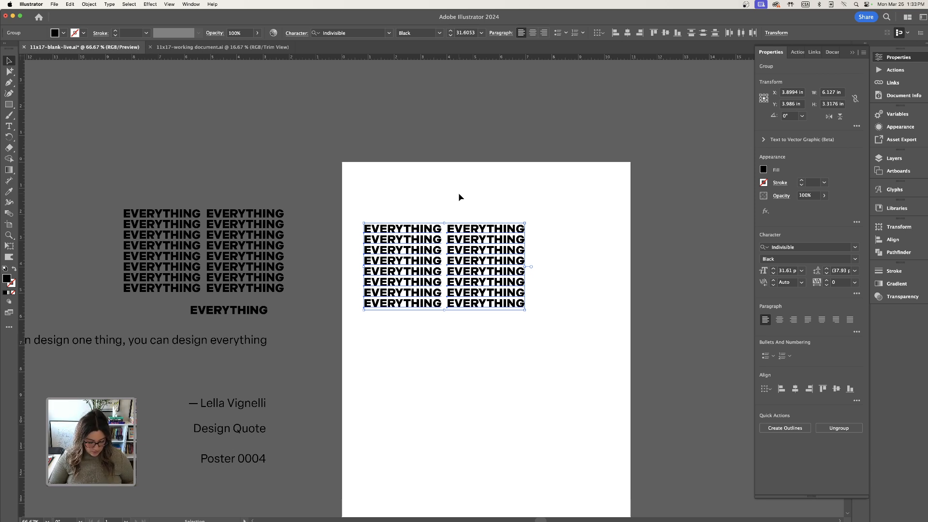
click(377, 194)
drag(377, 194, 558, 354)
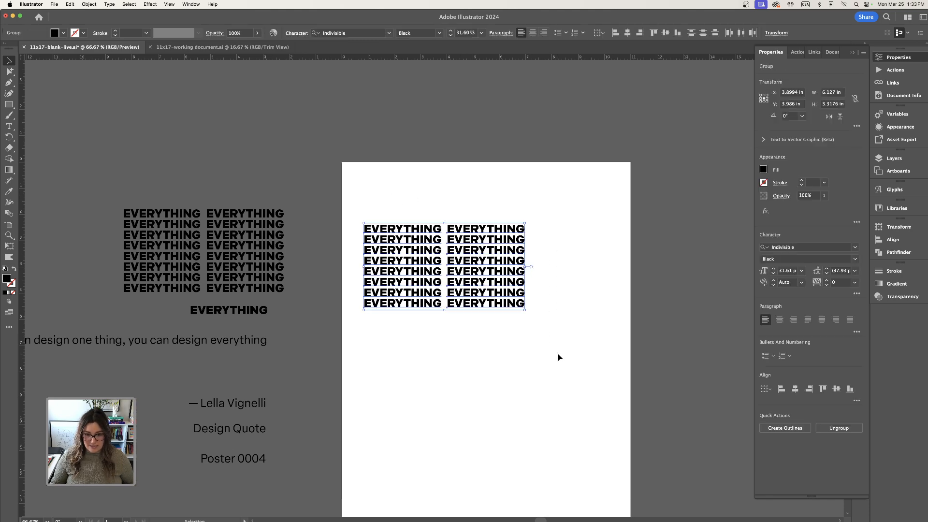
key(a)
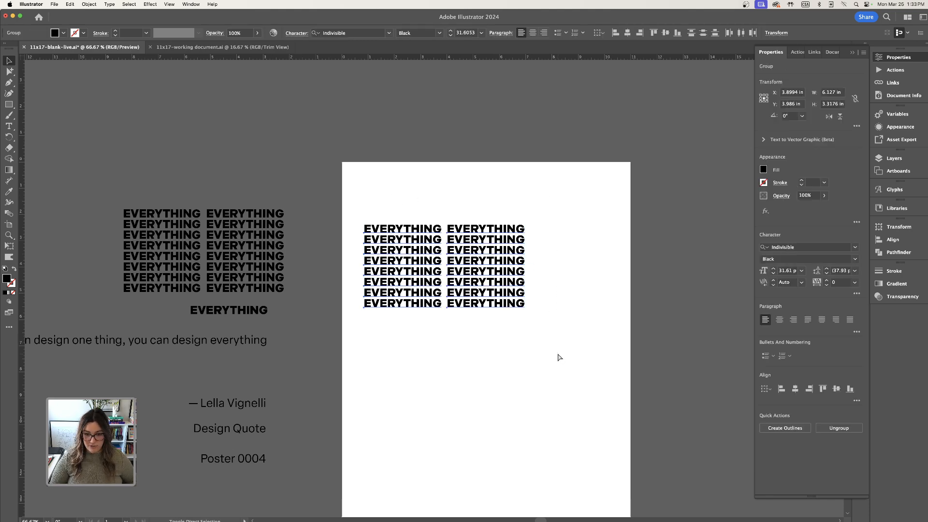
key(super+shift+o)
click(451, 208)
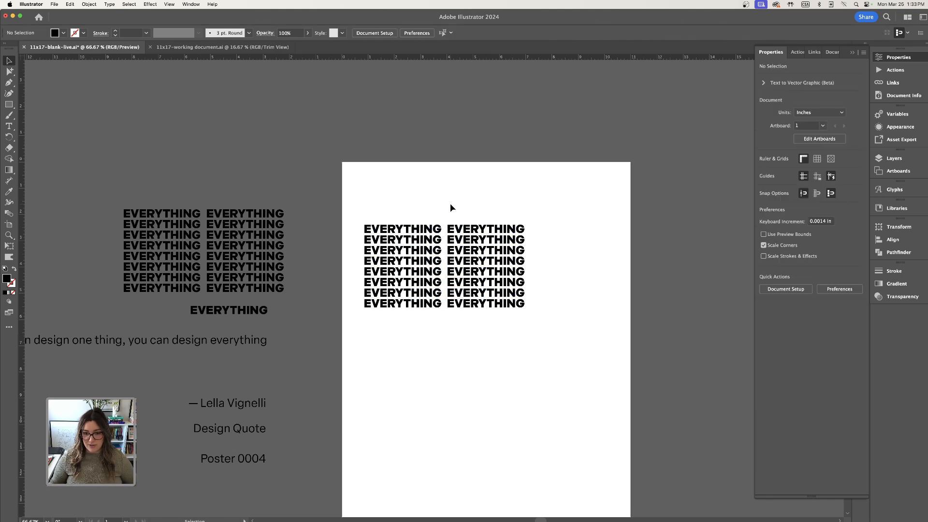
drag(477, 201, 524, 326)
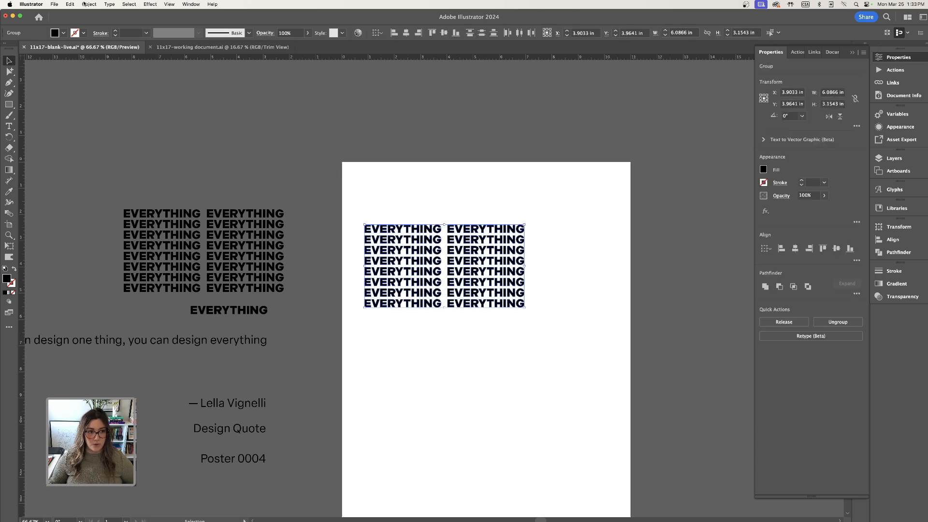
click(86, 4)
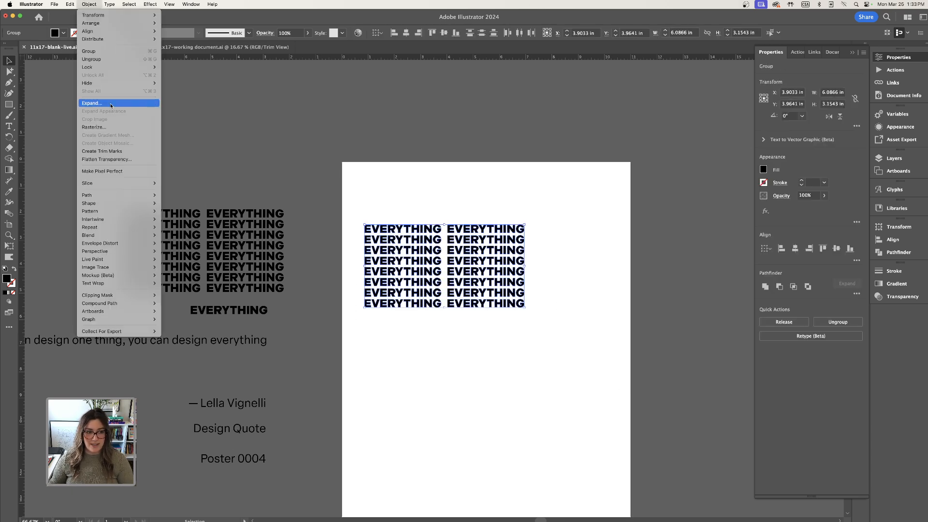
click(437, 187)
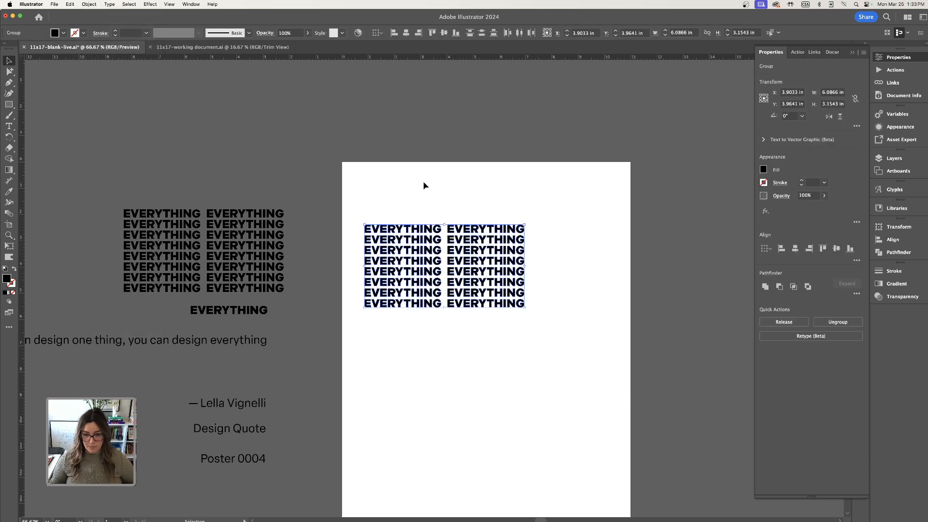
click(424, 181)
scroll(428, 184, down, 2)
scroll(428, 184, right, 3)
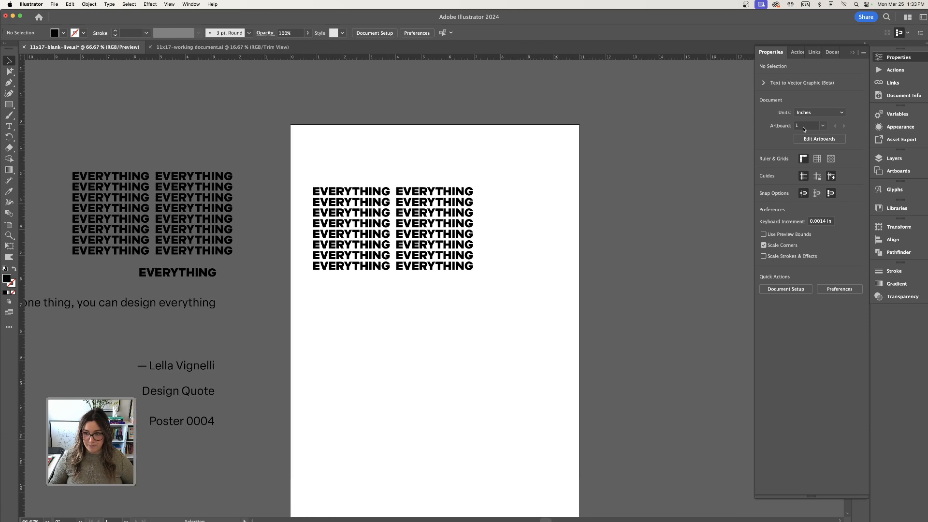
Step: Place a copy of the outlined EVERYTHING columns beside the artboard, below the Poster 0004 line
key(super+minus)
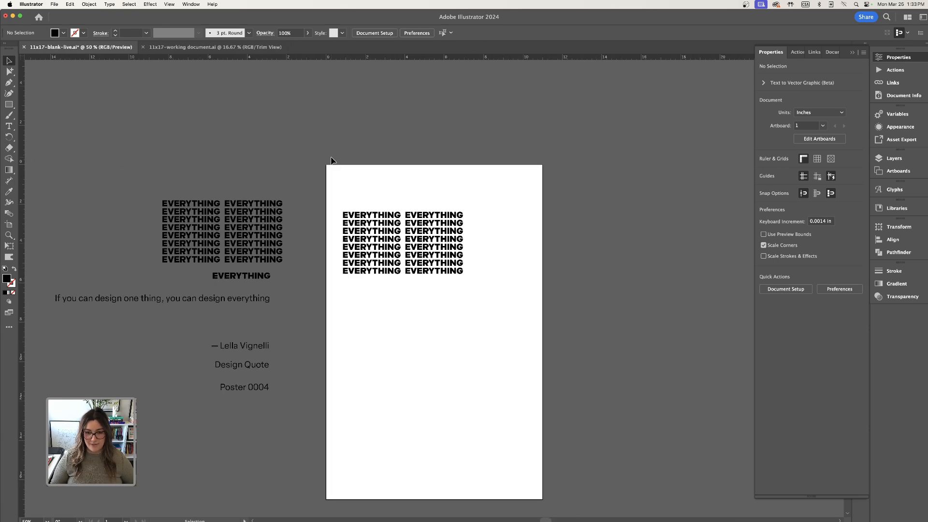
drag(337, 167, 253, 499)
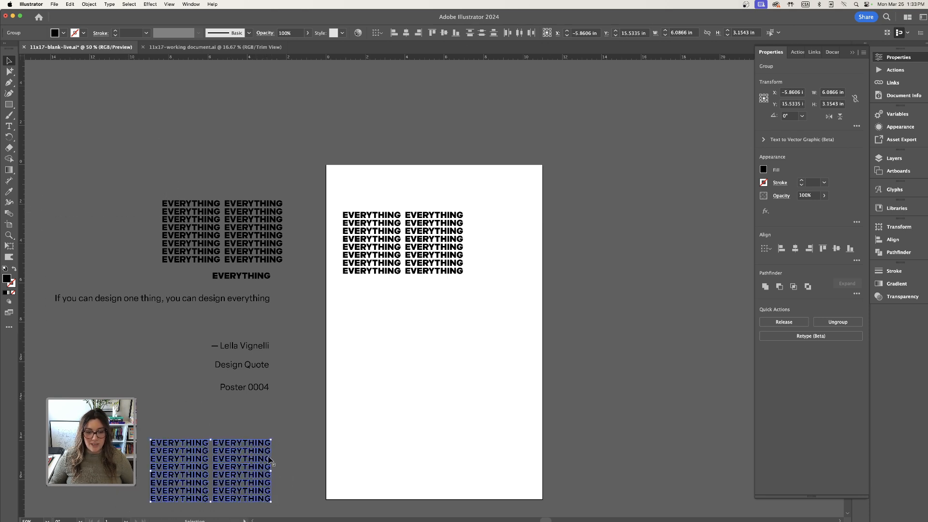
key(super+equal)
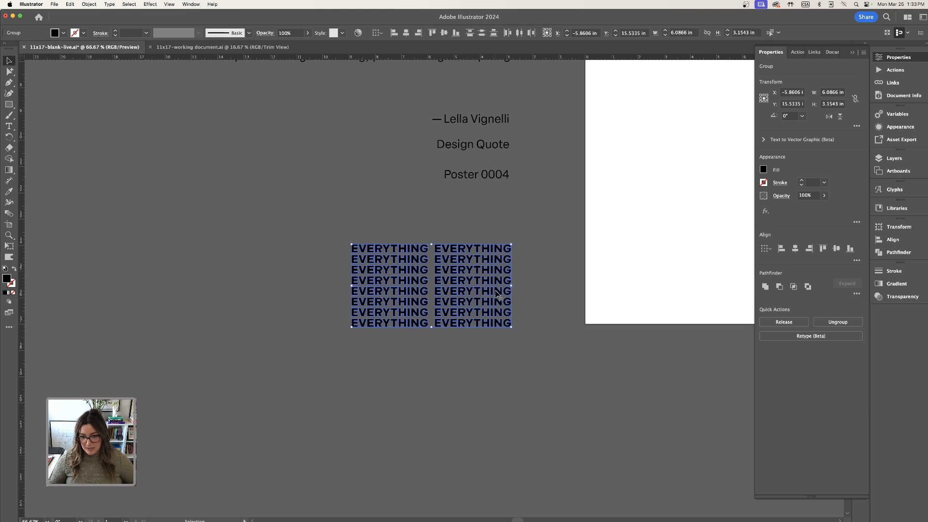
scroll(626, 249, up, 2)
scroll(627, 250, up, 5)
click(426, 154)
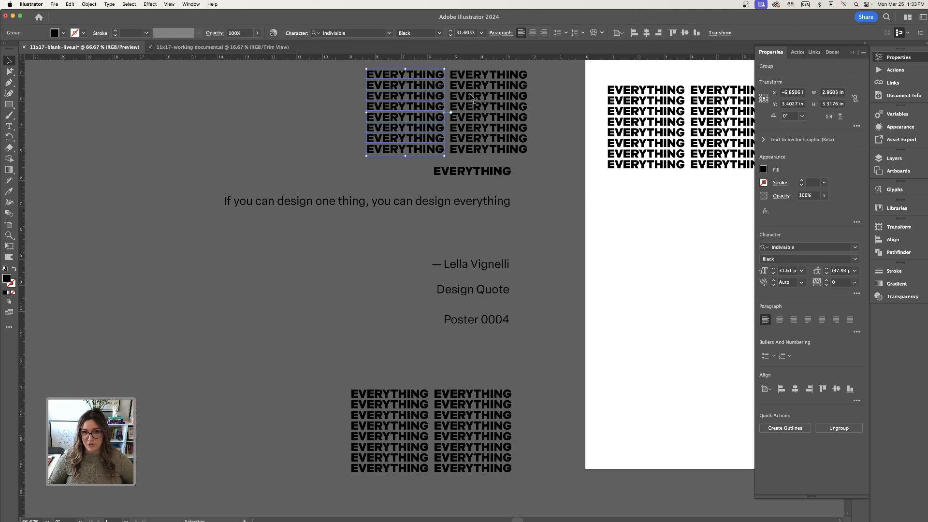
click(660, 342)
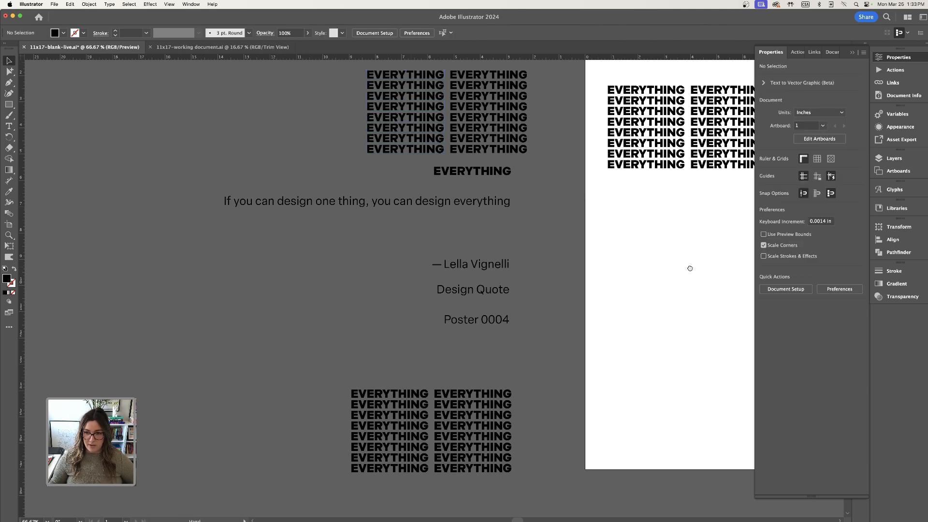
Step: Change the fill of the artboard's outlined EVERYTHING columns to neon green, hex 3ffc12
drag(694, 265, 472, 331)
key(super+minus)
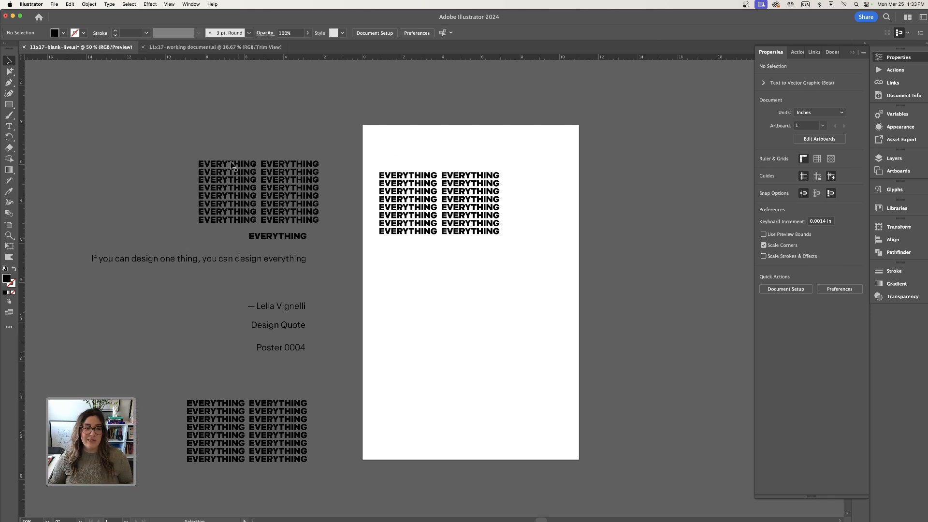
drag(527, 264, 531, 268)
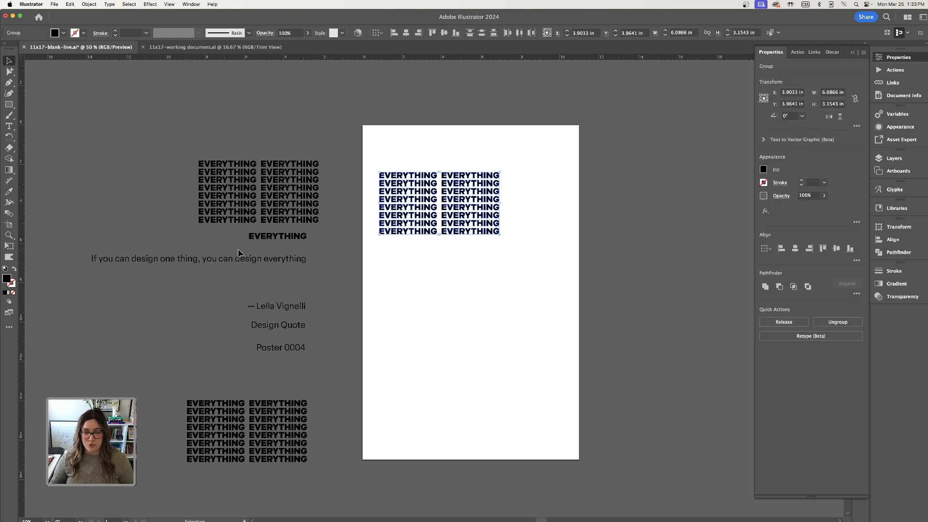
double_click(7, 279)
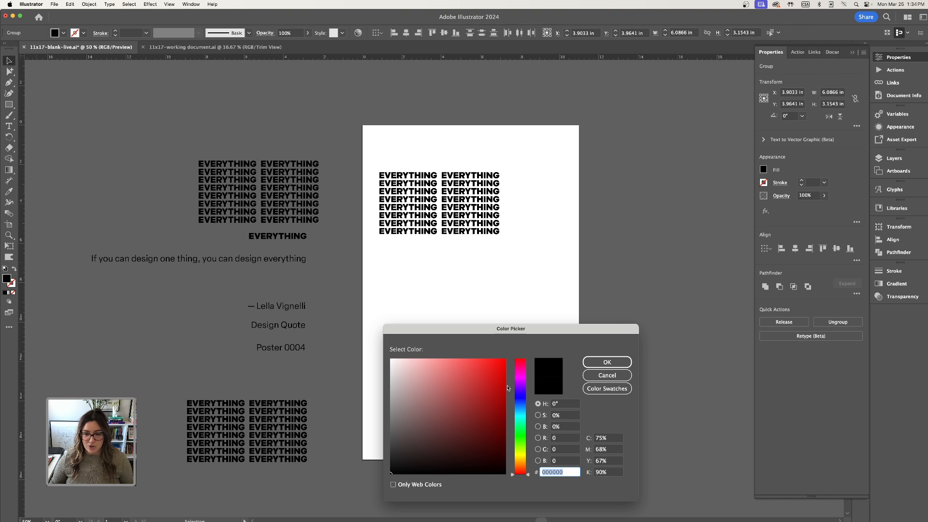
click(521, 434)
drag(525, 437, 527, 446)
mouse_move(493, 381)
mouse_down()
mouse_move(492, 358)
mouse_move(501, 361)
mouse_up()
drag(528, 445, 527, 442)
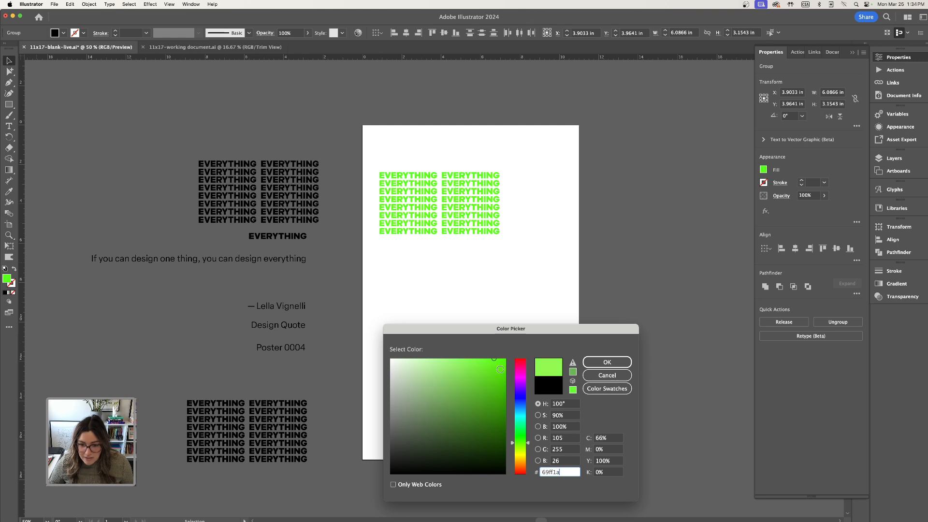
click(499, 359)
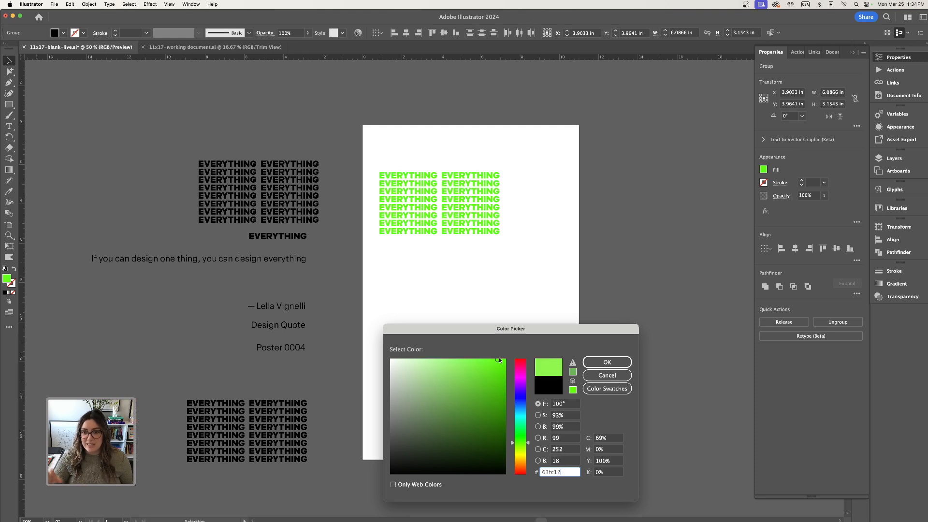
drag(527, 444, 529, 439)
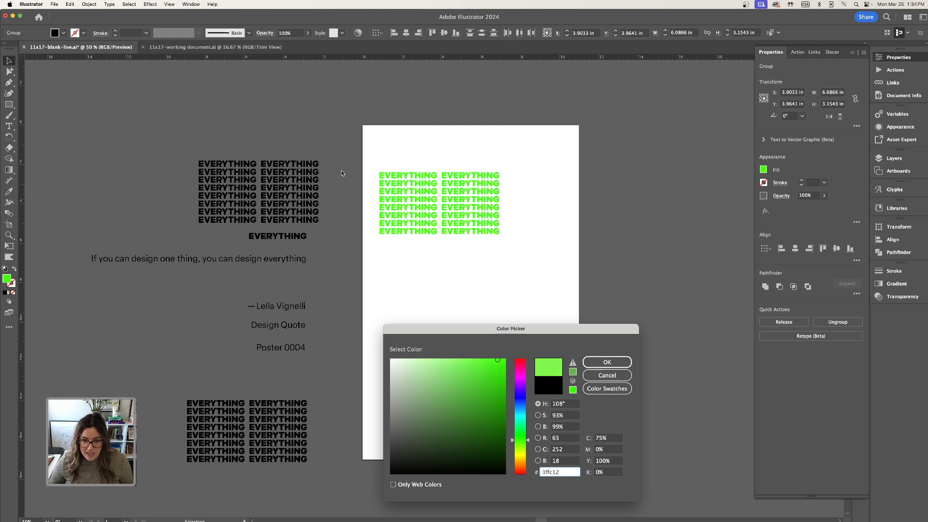
key(Return)
Step: Duplicate the green-filled EVERYTHING columns off the artboard, directly left of the black outlined copy
click(511, 304)
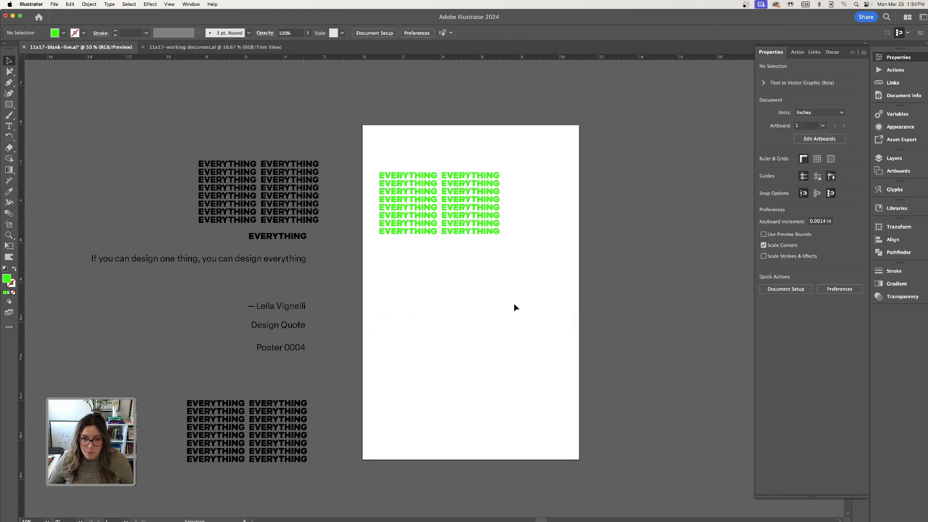
drag(386, 151, 497, 281)
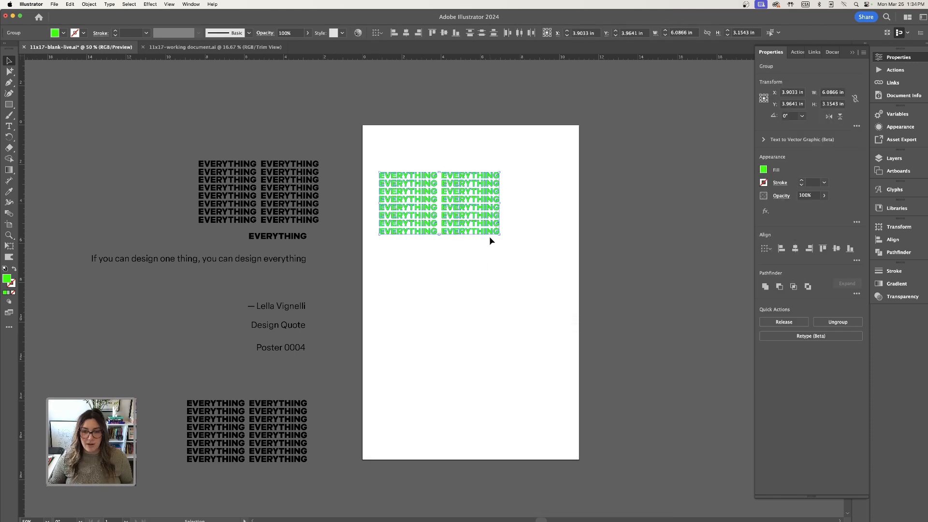
drag(495, 231, 177, 459)
Step: Give the artboard's EVERYTHING columns a 1 px stroke in the same neon green and remove their fill
drag(381, 145, 524, 312)
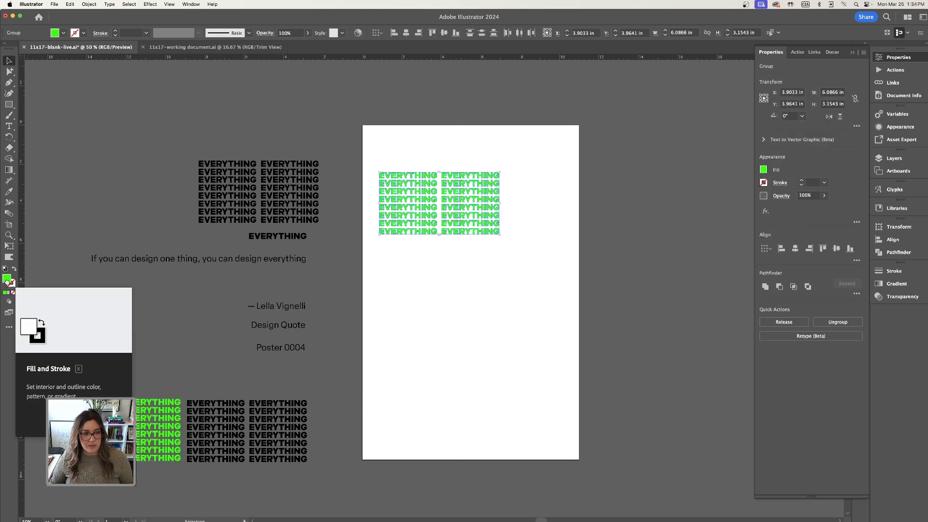
drag(7, 280, 12, 284)
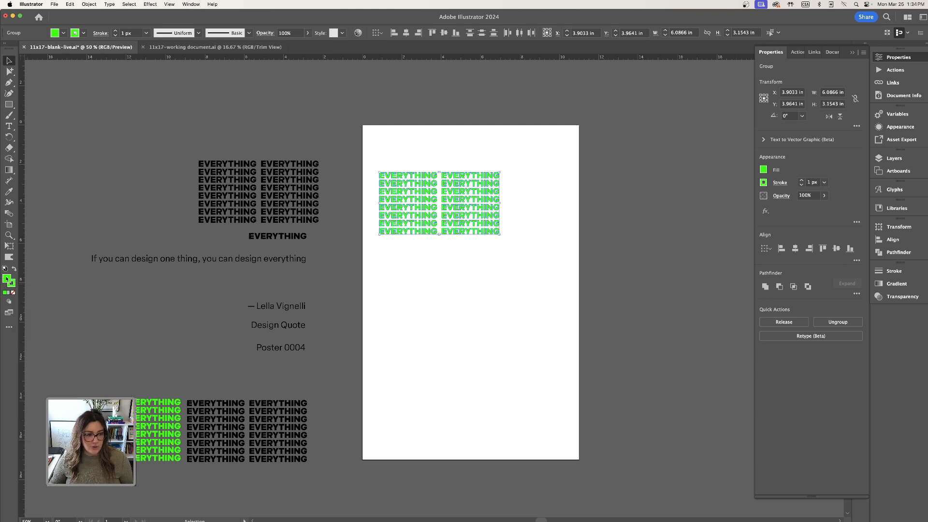
click(14, 293)
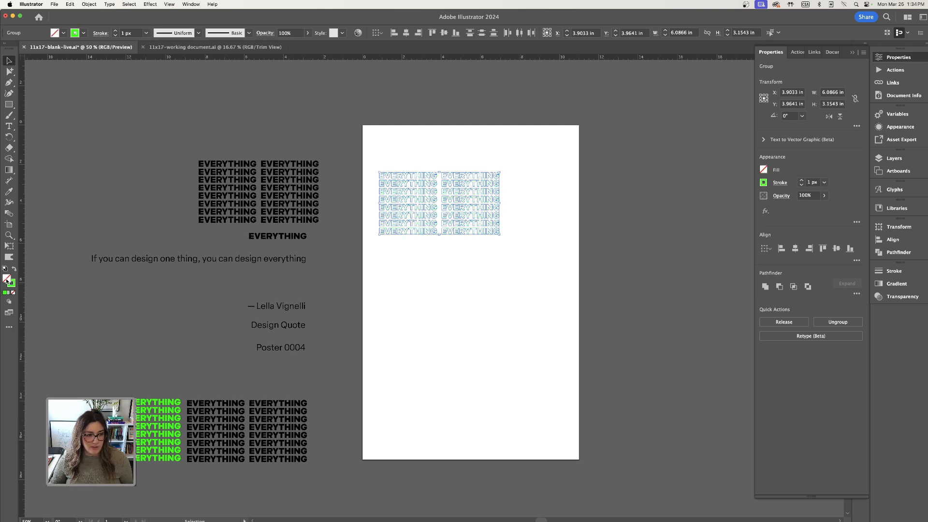
click(430, 290)
Step: Duplicate the stroke-only green EVERYTHING columns off the artboard, directly above the green-filled copy
drag(371, 147, 541, 305)
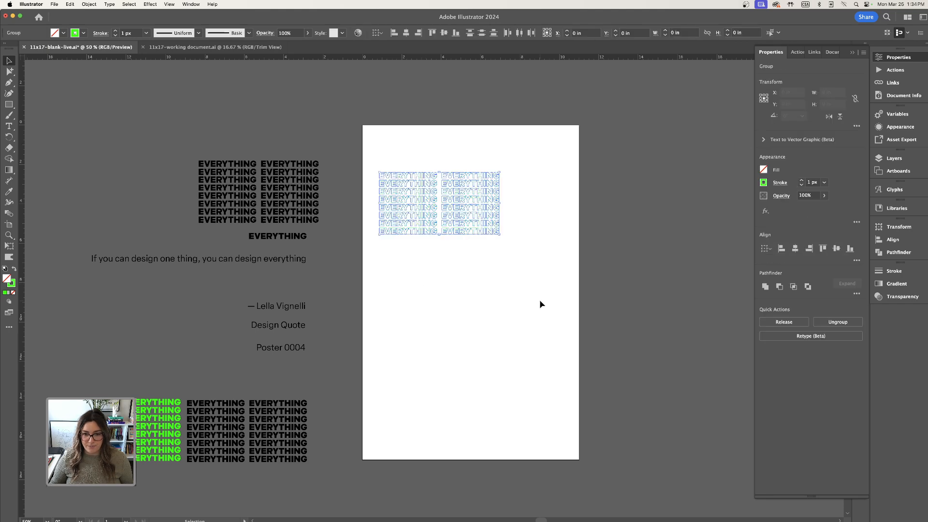
drag(482, 226, 163, 377)
click(425, 320)
drag(396, 95, 444, 172)
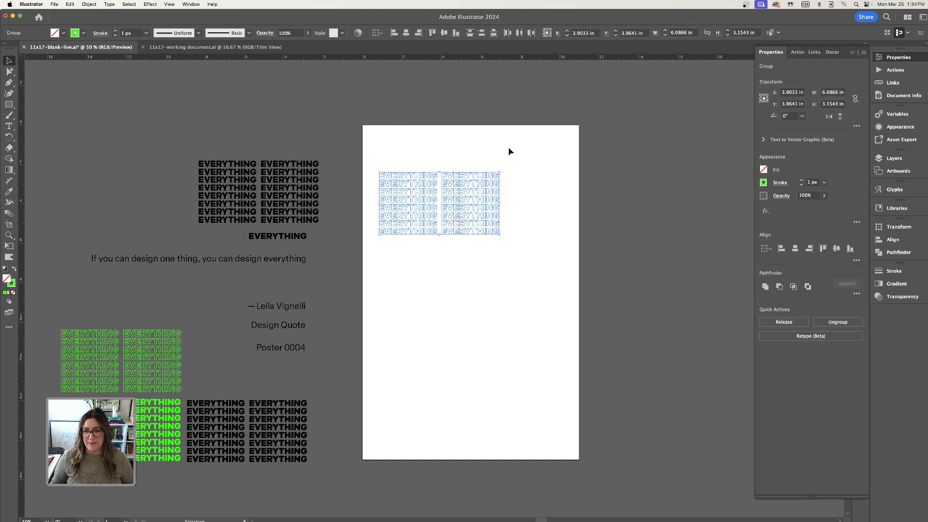
click(485, 135)
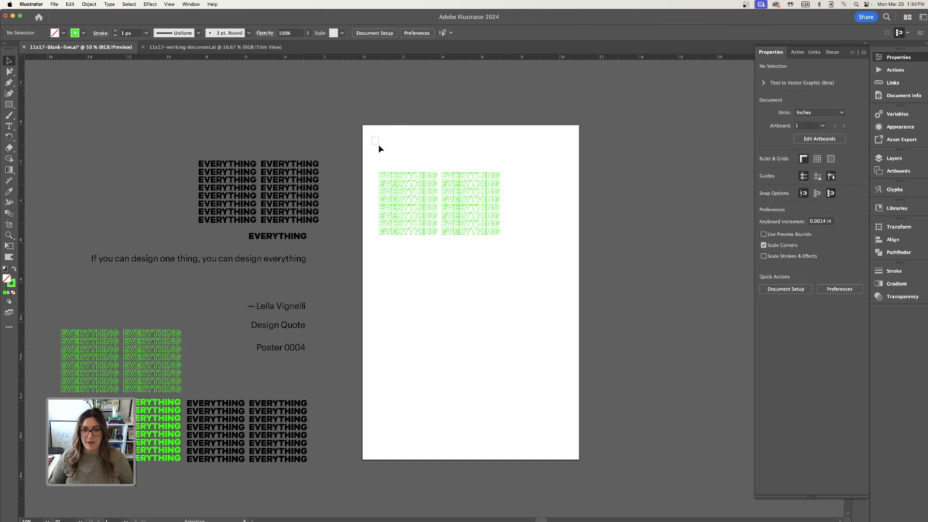
Step: Hide the object properties and bring up the document's symbols
drag(373, 140, 532, 234)
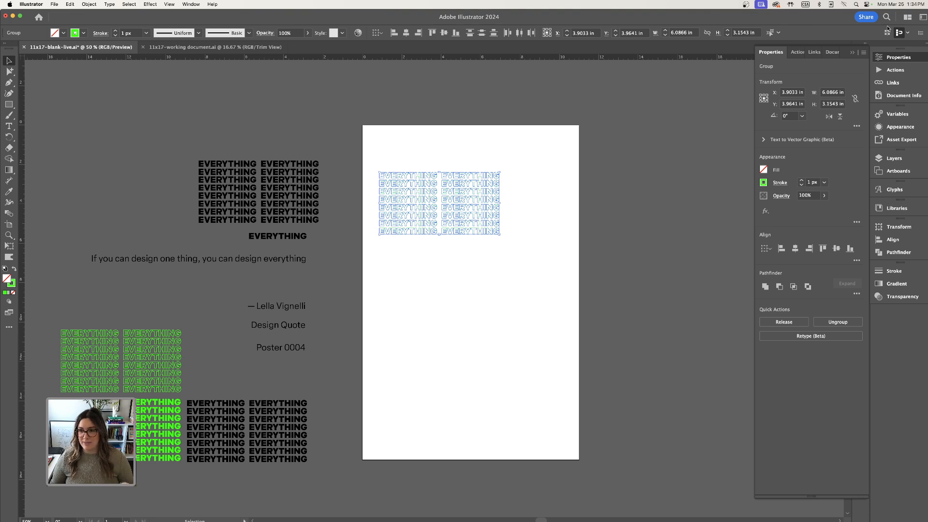
click(852, 53)
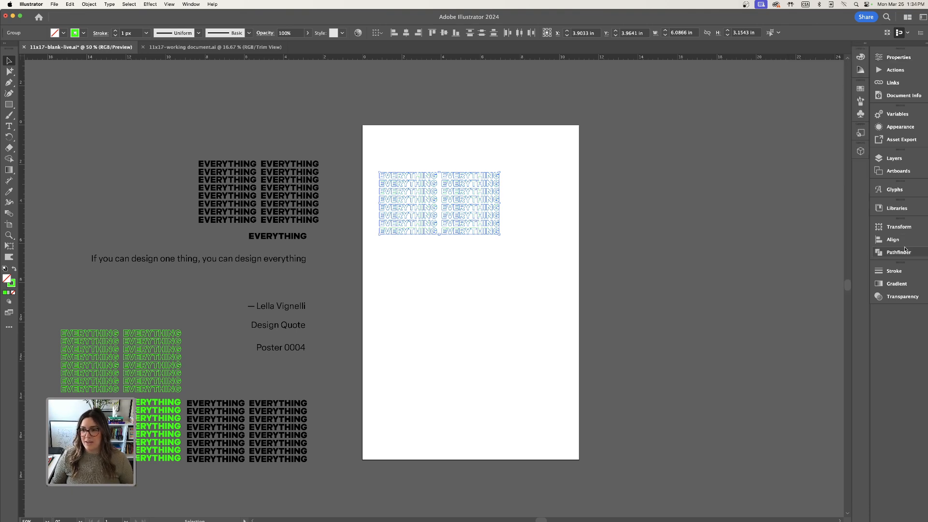
drag(382, 149, 523, 294)
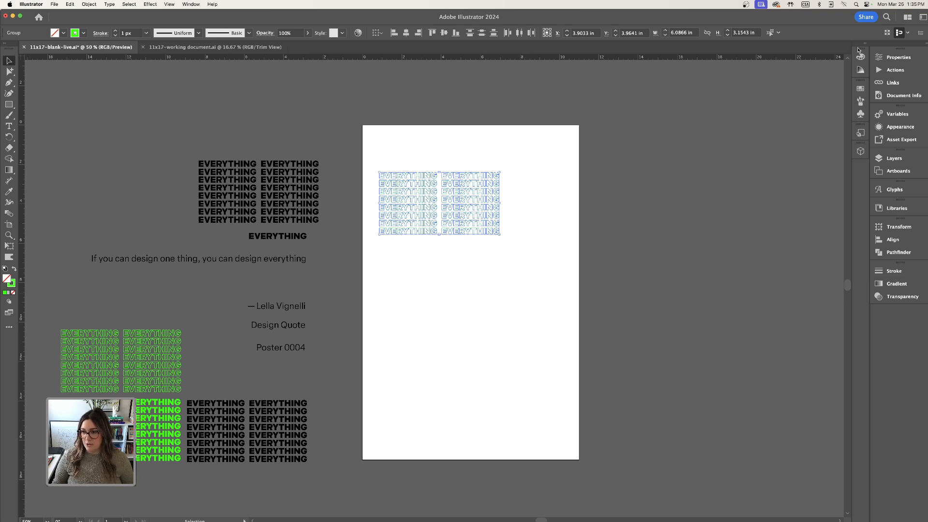
click(191, 4)
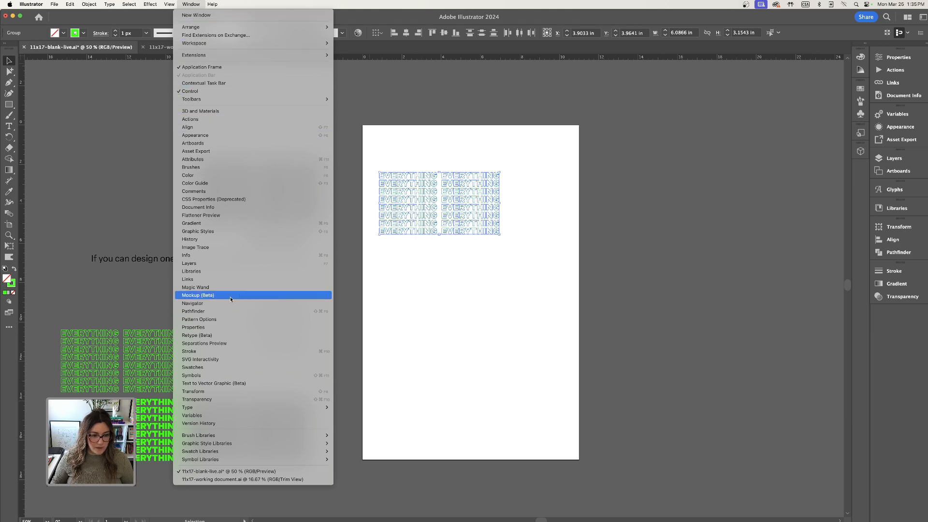
click(216, 376)
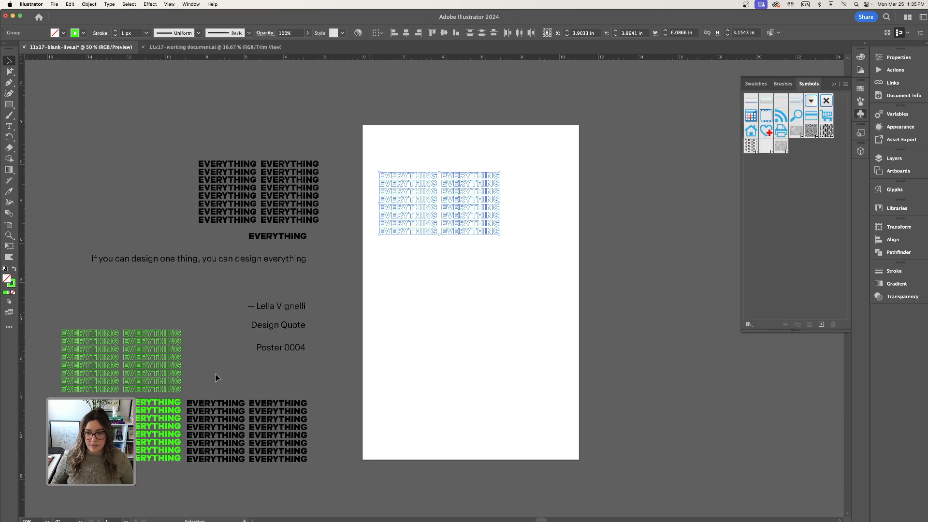
Step: Start a new symbol from the artboard's green stroke-only columns, with export type Graphic and symbol type Static Symbol
click(462, 130)
drag(481, 262, 484, 274)
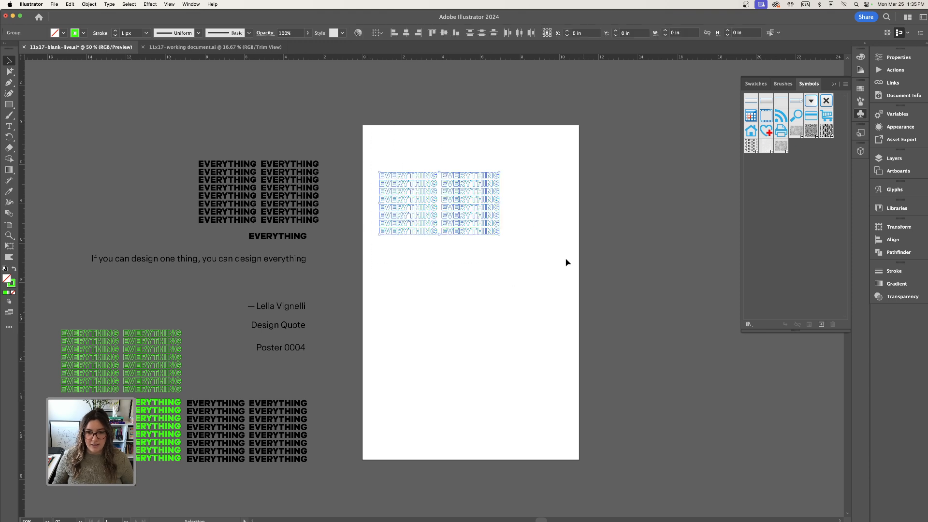
drag(400, 180, 763, 219)
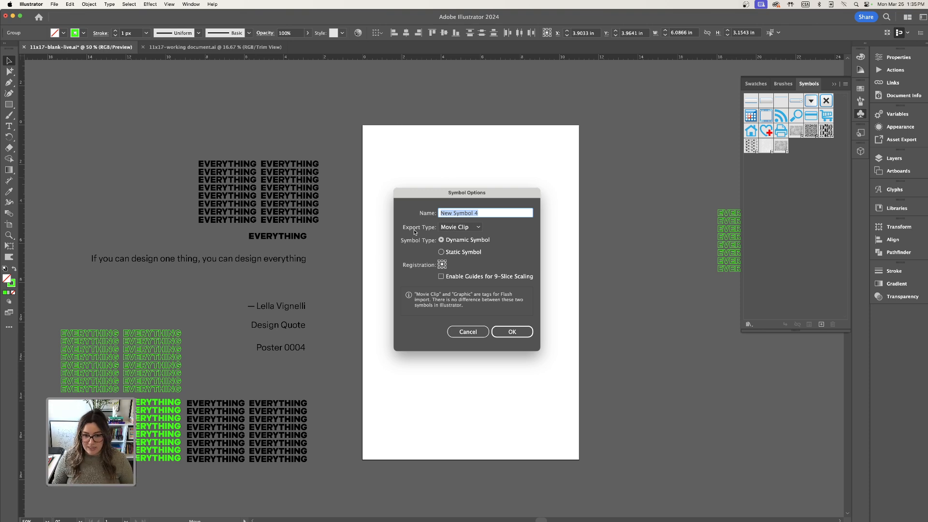
click(468, 228)
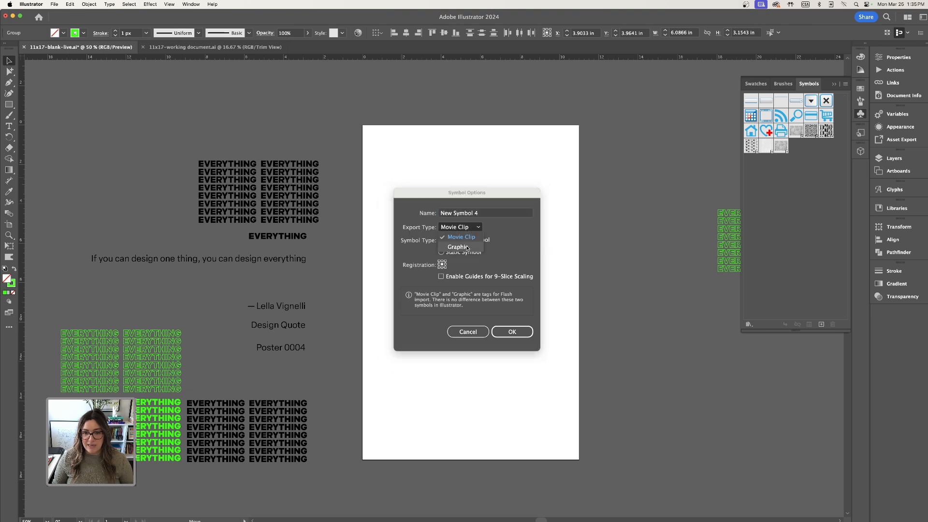
click(467, 248)
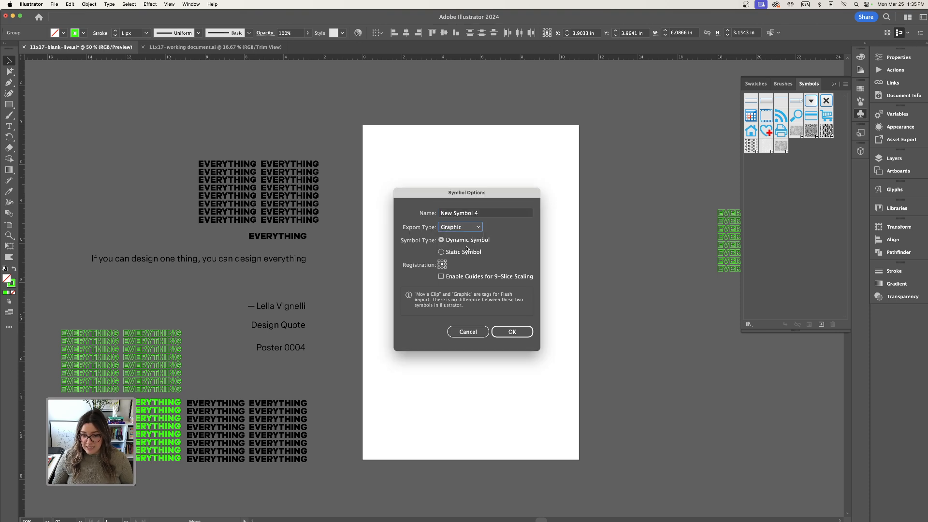
click(441, 253)
Step: Name the new symbol "Everything – Neon Green Outline" and create it
drag(491, 213, 438, 214)
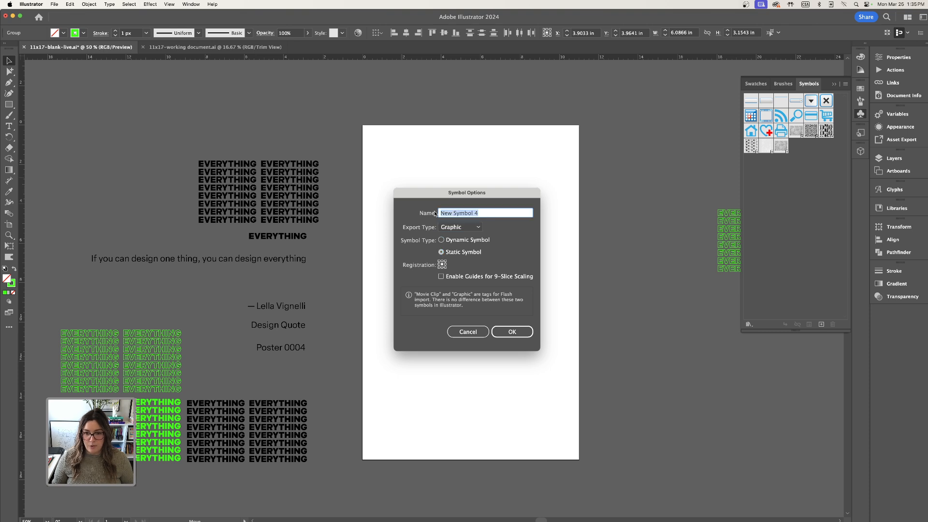
text(Everyt)
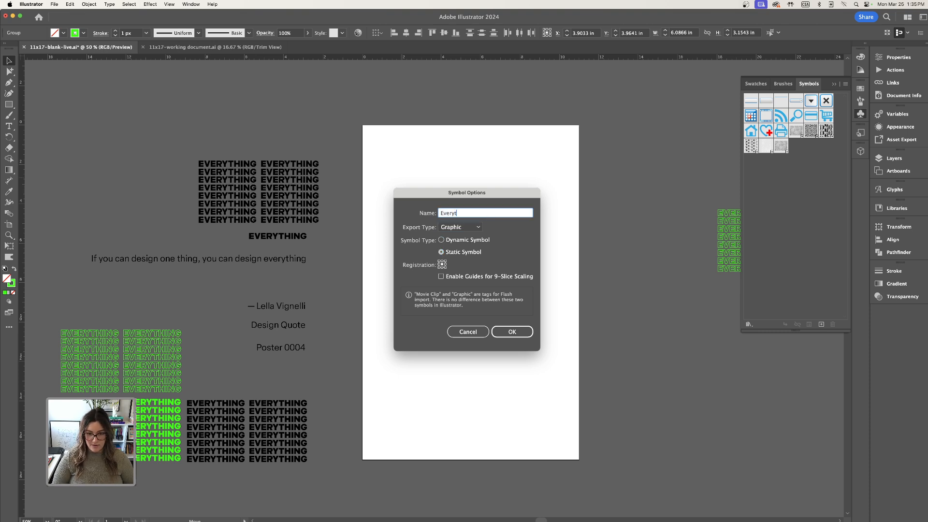
text(hon)
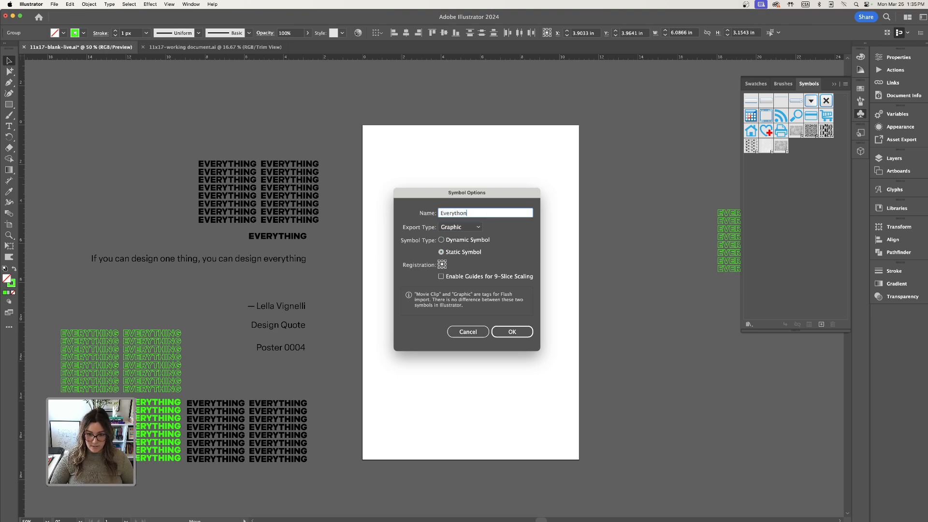
text(ming – Neon Green Outline)
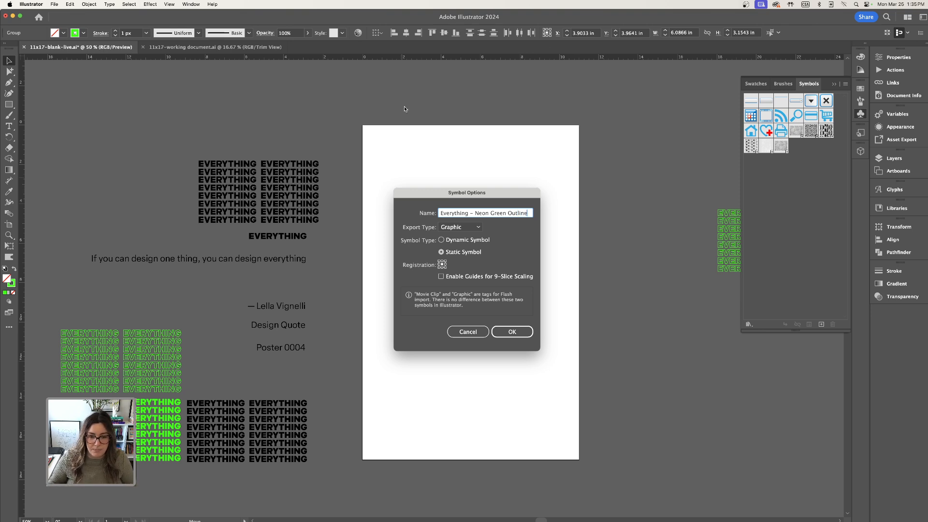
click(520, 337)
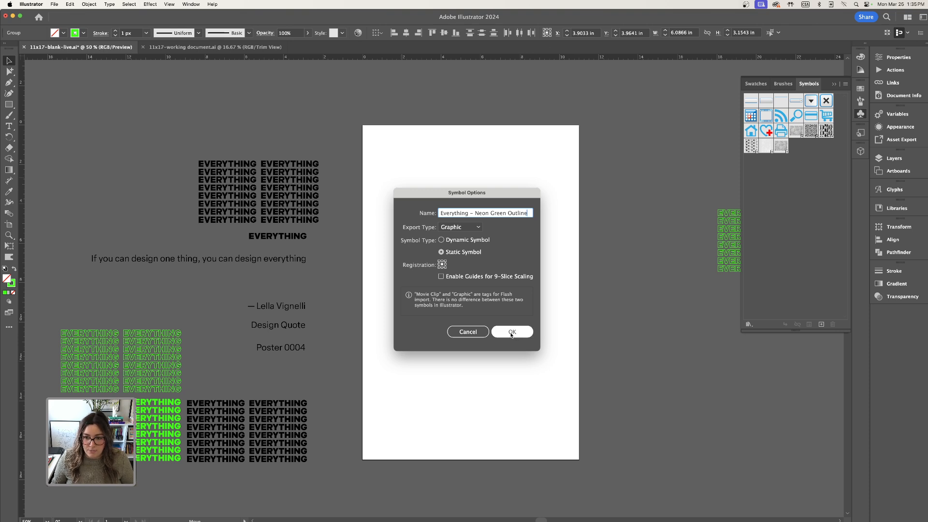
click(511, 332)
click(511, 332)
Step: Move the neon green outline symbol on the artboard slightly right, to about X 4.64 in, Y 3.89 in
drag(463, 178, 475, 183)
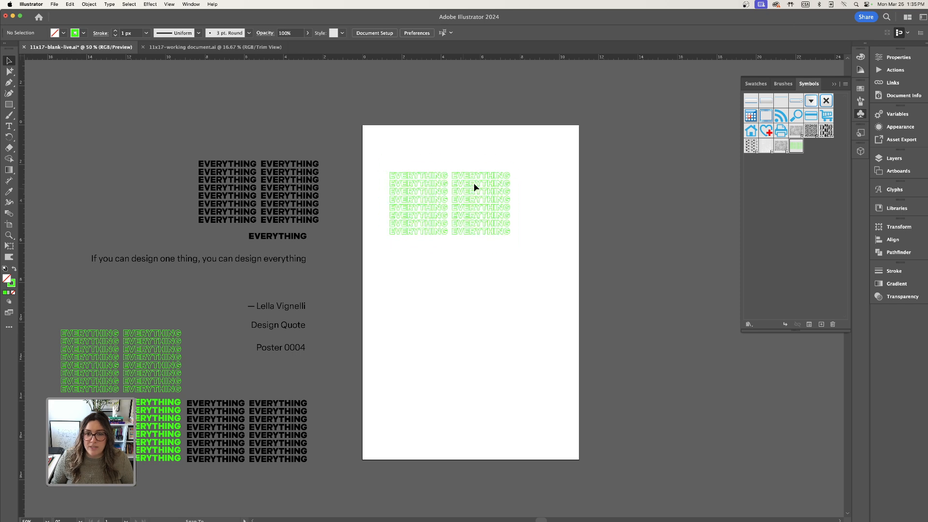
click(155, 387)
key(super+z)
key(super+z)
click(209, 370)
drag(436, 188, 449, 212)
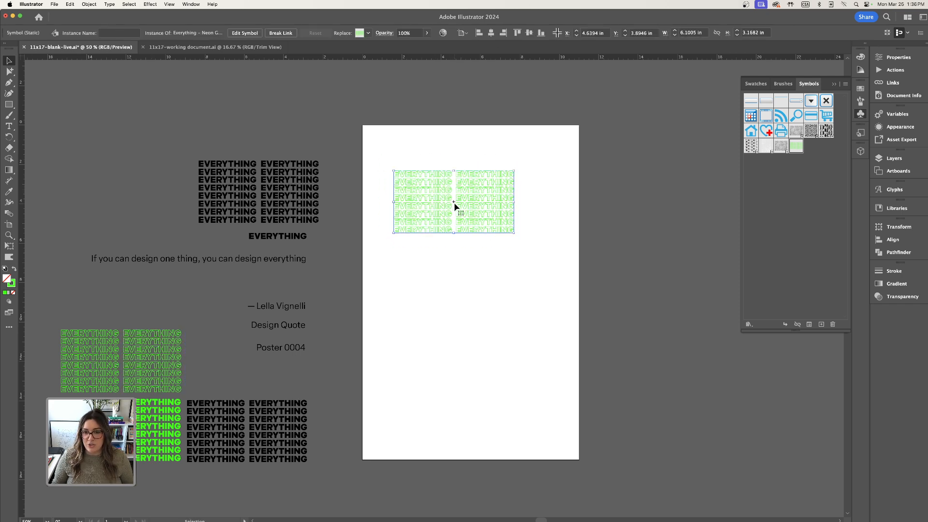
Step: Try to recolor the placed neon green outline symbol by setting its stroke color to purple 723e65
key(super+1)
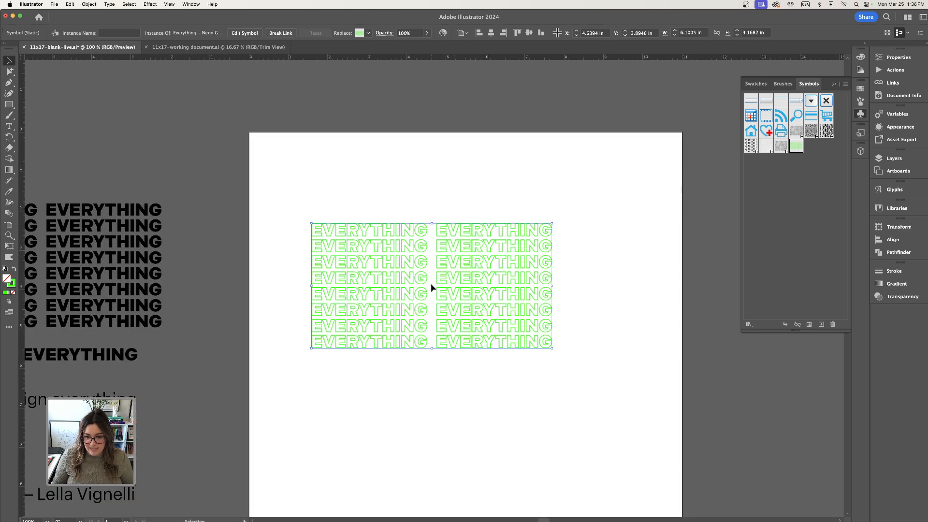
double_click(13, 285)
click(518, 373)
mouse_move(493, 378)
mouse_down()
mouse_move(450, 397)
mouse_move(421, 372)
mouse_move(442, 420)
mouse_up()
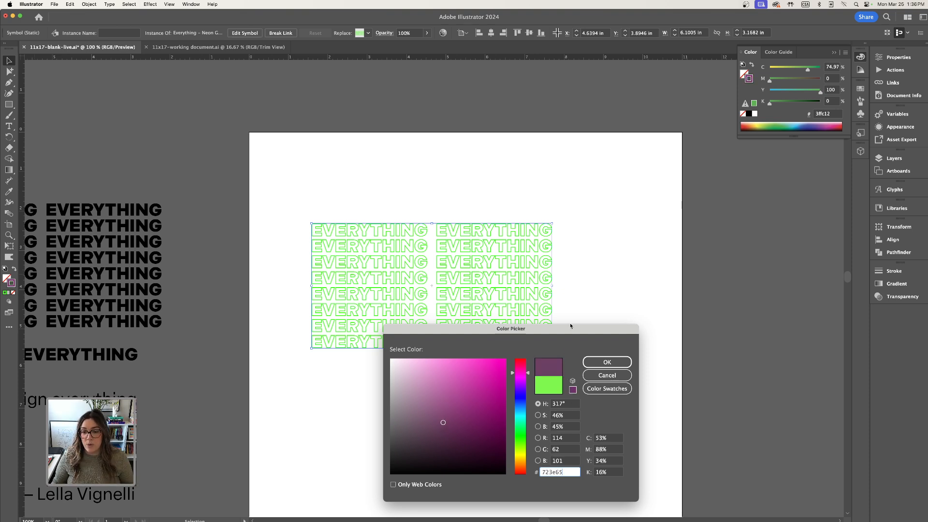
click(623, 362)
click(626, 342)
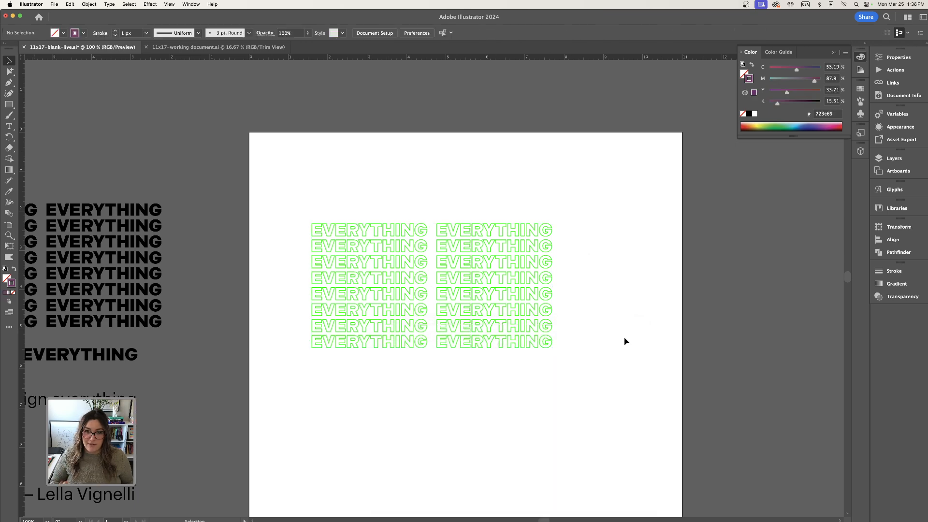
Step: Move the neon green outline symbol off the artboard to just above the black EVERYTHING columns, about X -5.29 in, Y -0.20 in
key(super+minus)
drag(394, 359, 419, 304)
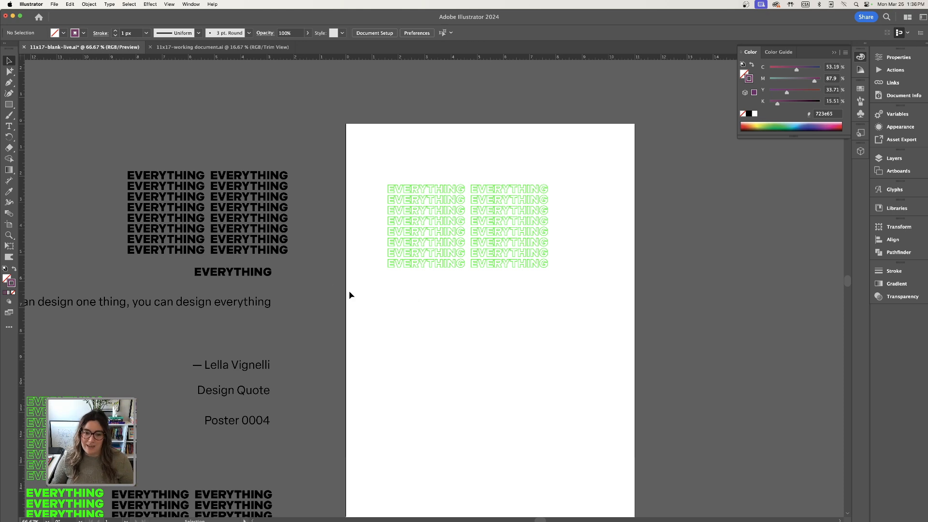
scroll(435, 286, down, 2)
drag(403, 245, 38, 174)
drag(435, 201, 556, 238)
drag(155, 197, 361, 160)
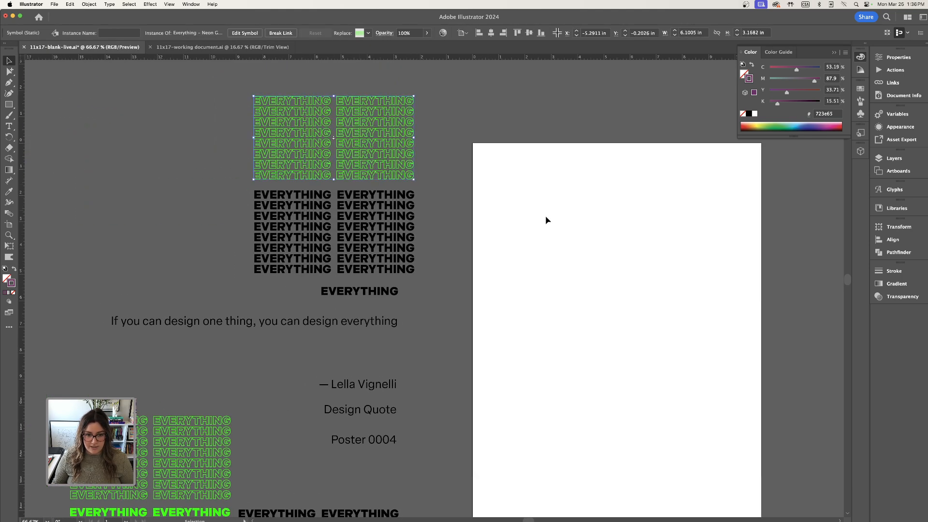
Step: Place a copy of the solid neon green EVERYTHING columns on the artboard at about X 3.18 in, Y 6.10 in
drag(558, 254, 509, 205)
scroll(465, 192, left, 2)
scroll(465, 193, down, 5)
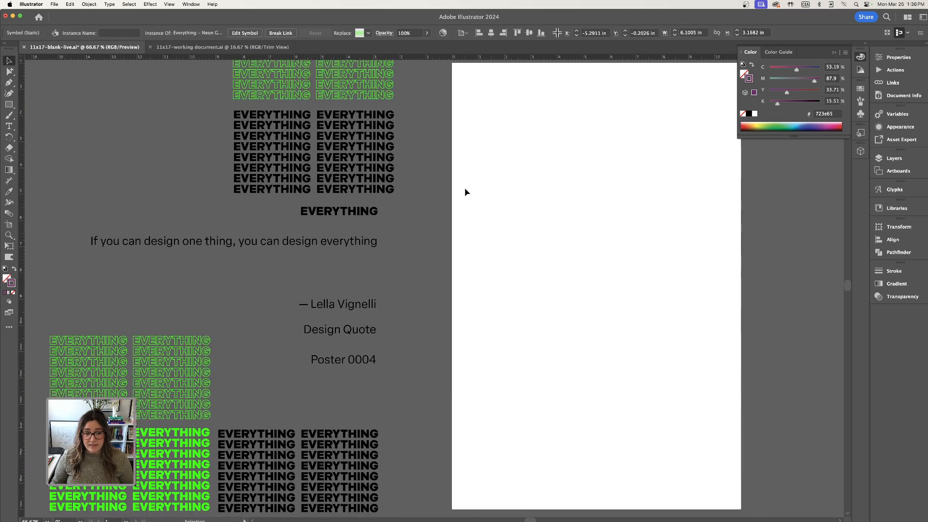
scroll(465, 190, up, 2)
scroll(465, 190, right, 1)
scroll(468, 190, left, 1)
scroll(470, 190, down, 3)
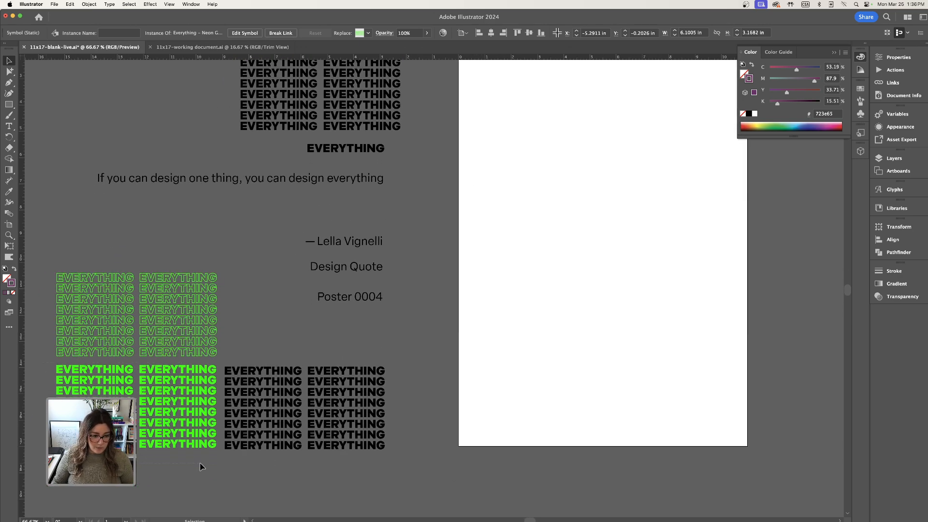
click(177, 447)
drag(177, 444, 584, 197)
drag(678, 176, 540, 294)
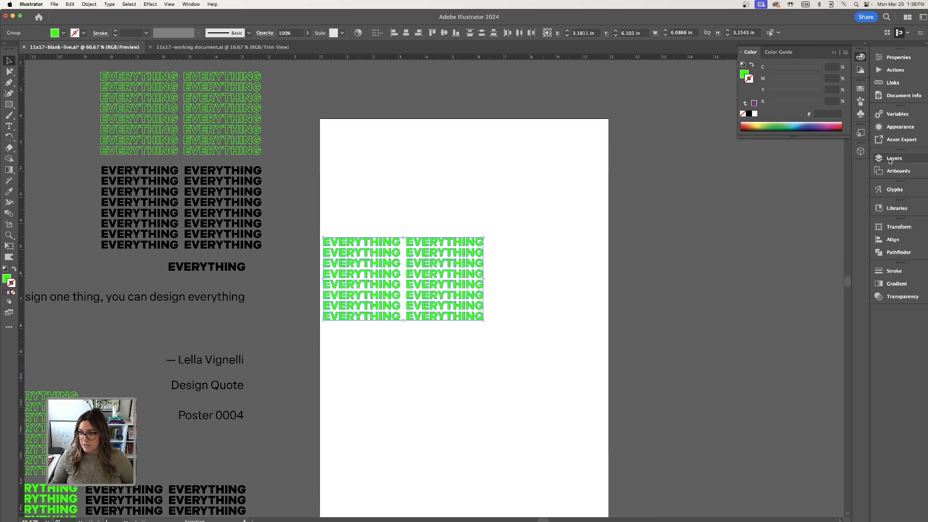
Step: Start a new symbol from the artboard's solid neon green columns, with export type Graphic
click(833, 52)
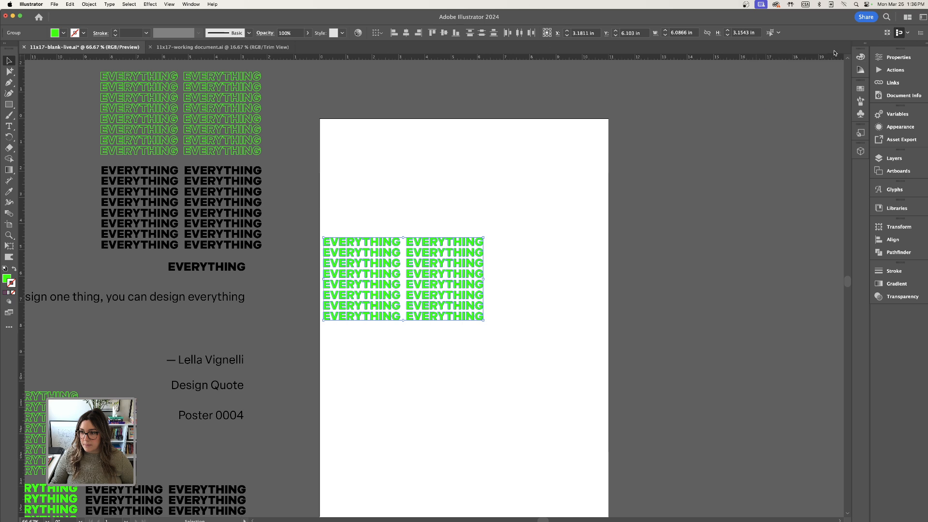
click(861, 116)
drag(338, 197, 777, 251)
click(461, 226)
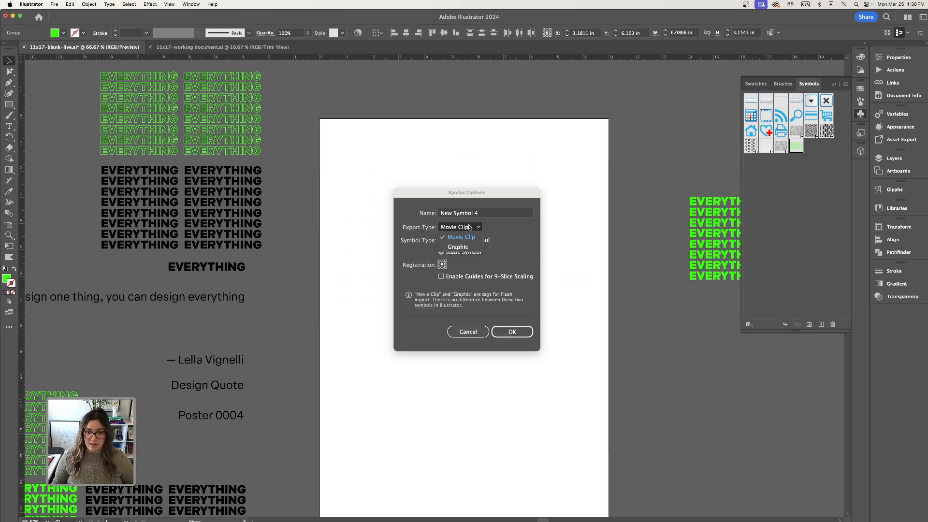
click(459, 247)
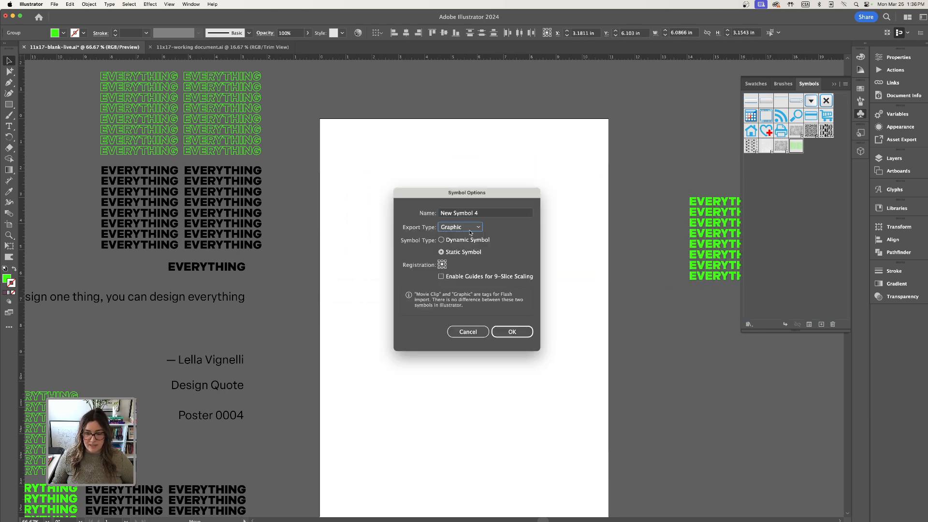
Step: Name the new symbol "Everything – Neon Green" and create it
click(486, 214)
text(Evey)
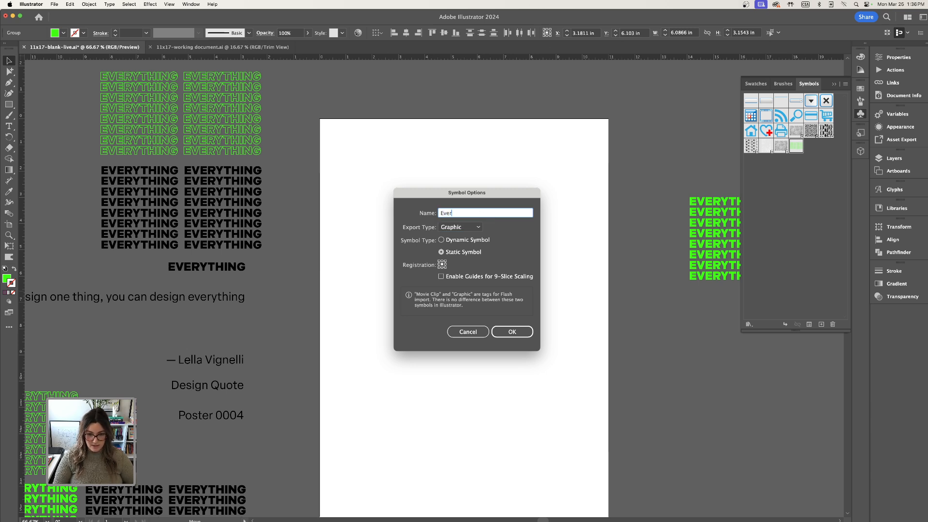
text(thing – Ne)
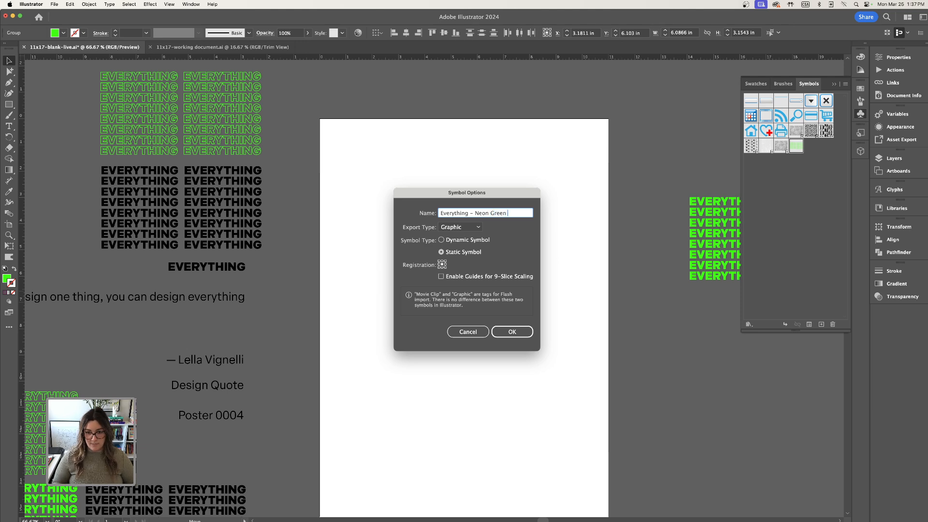
text(on Green)
click(512, 332)
Step: Move the solid and outline neon green symbols to the empty canvas right of the artboard, with the solid one above
click(510, 202)
scroll(433, 291, down, 2)
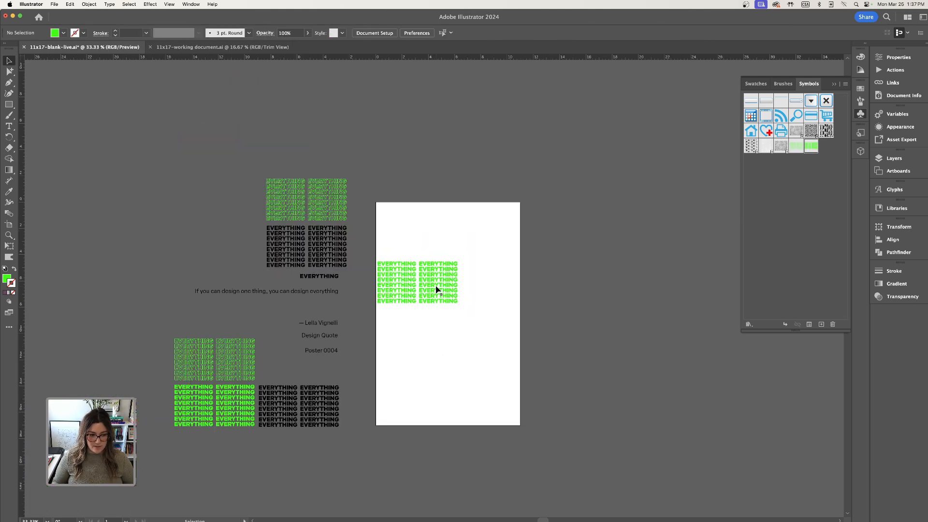
drag(435, 289, 328, 167)
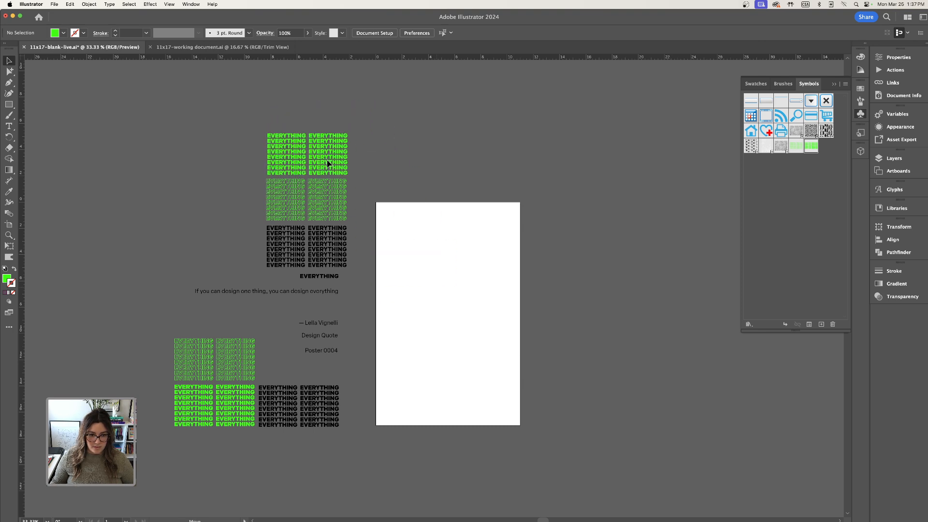
drag(224, 117, 638, 285)
click(556, 162)
drag(556, 161, 547, 127)
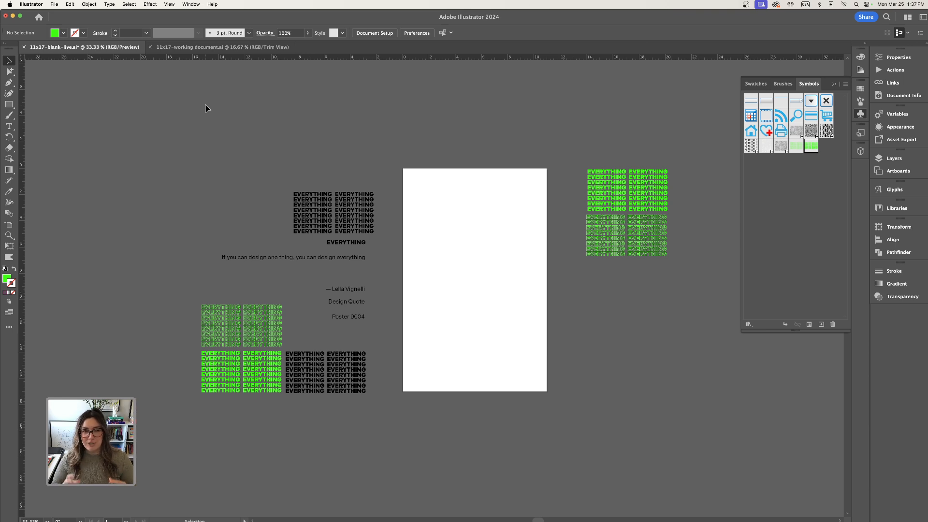
Step: Draw a circle about 1.92 in across in the artboard's upper part with the Ellipse tool
drag(9, 104, 33, 116)
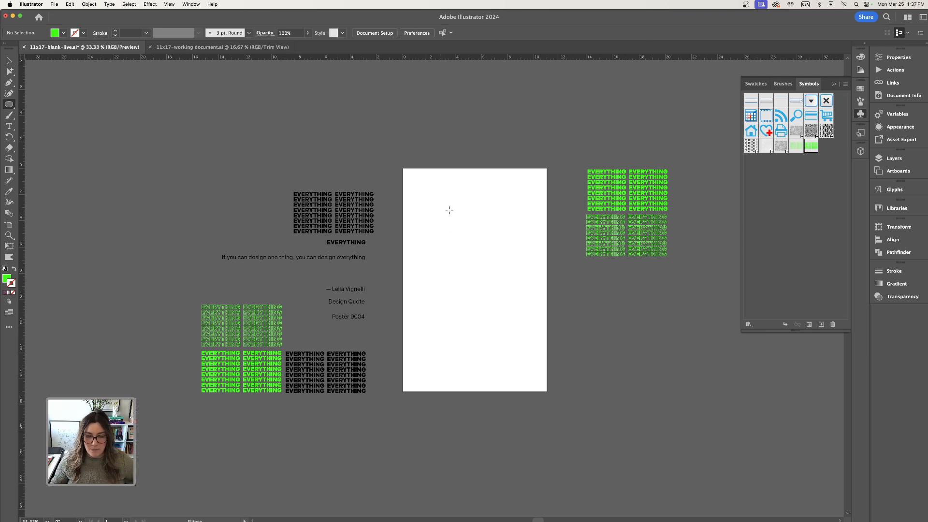
click(12, 106)
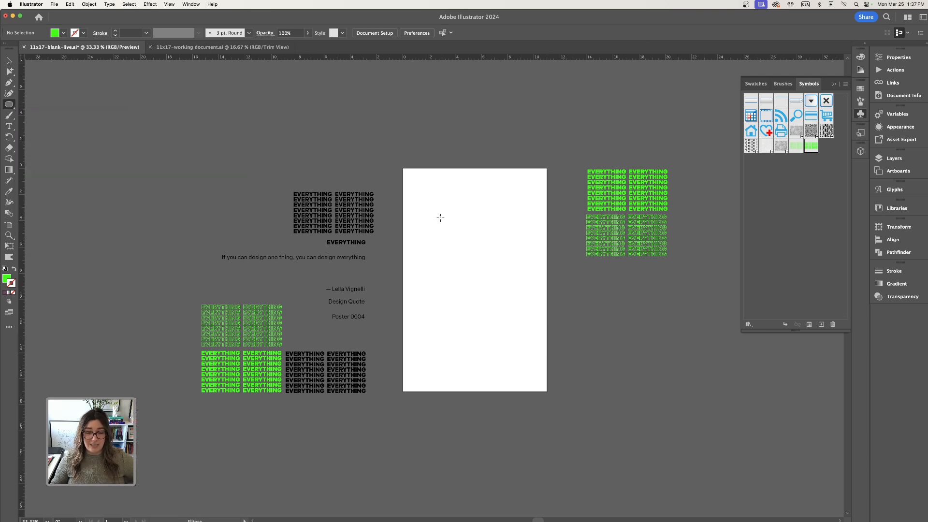
drag(444, 202, 460, 230)
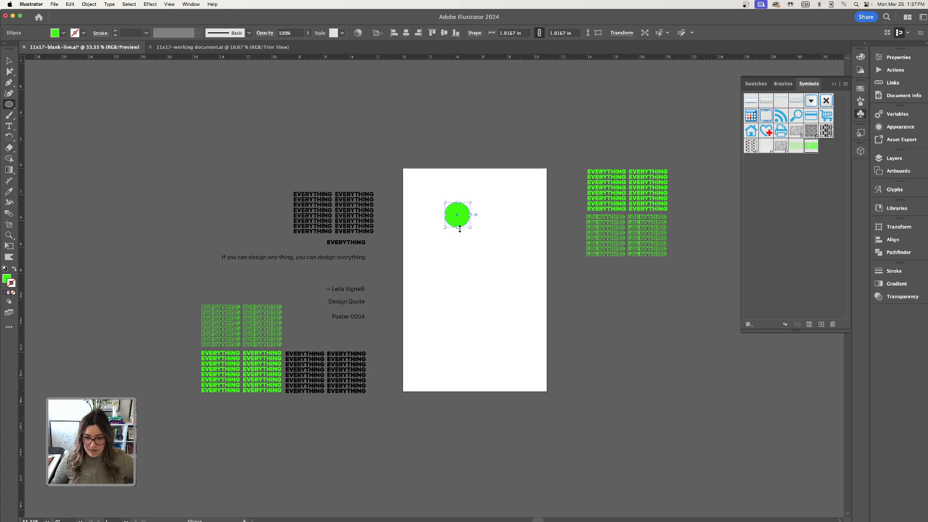
Step: Change the circle's fill color to black 000000
key(super+equal)
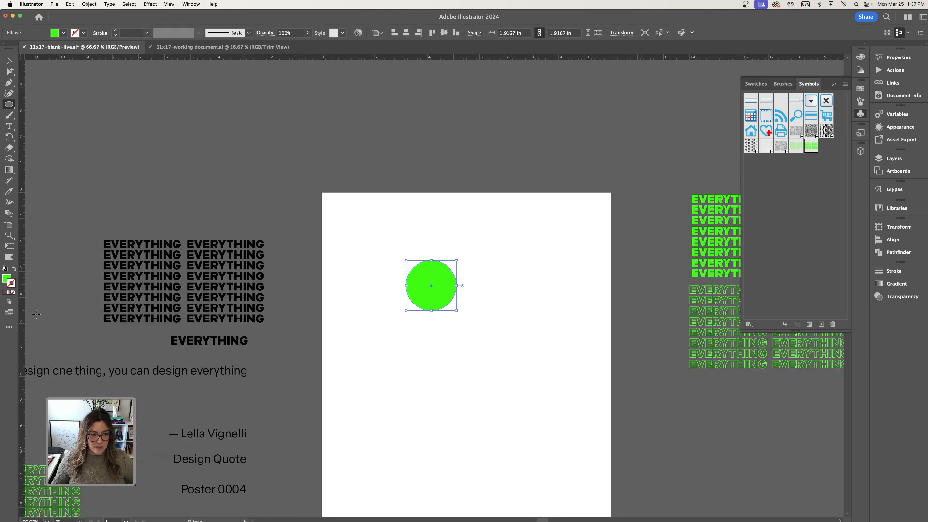
double_click(6, 280)
drag(429, 438, 482, 513)
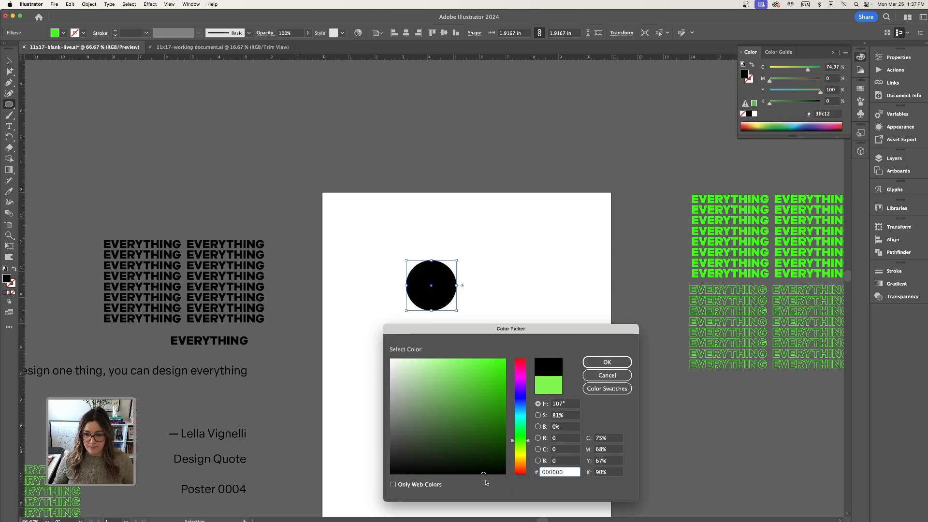
click(607, 363)
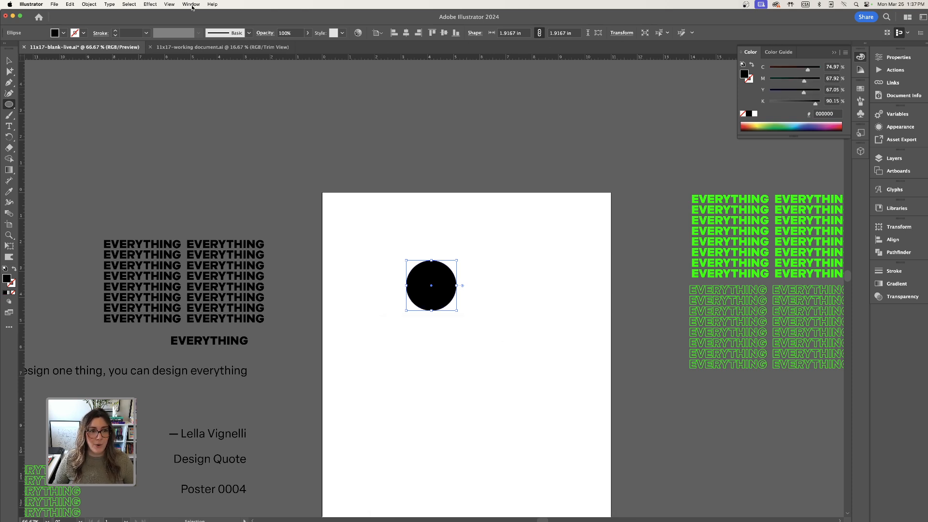
Step: Open the 3D Revolve (Classic) effect for the black circle and move its options clear of the artwork preview
click(153, 4)
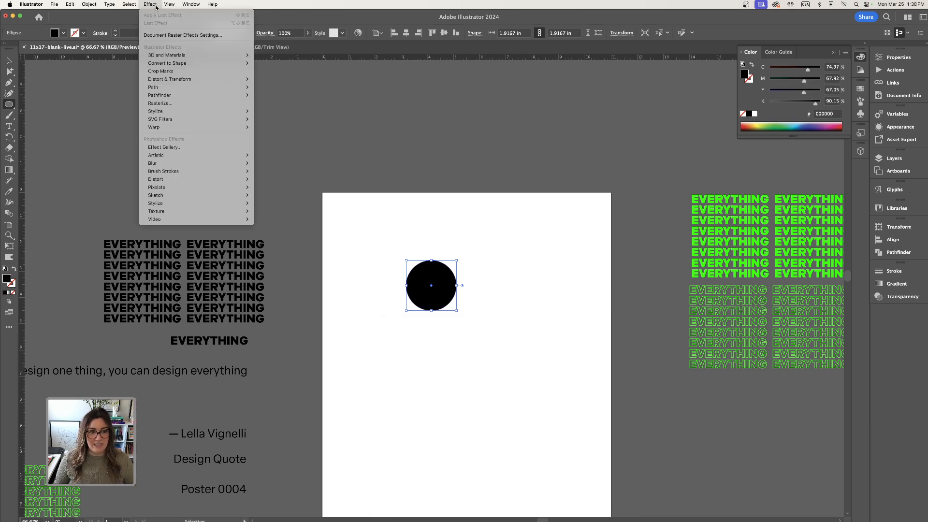
mouse_move(155, 57)
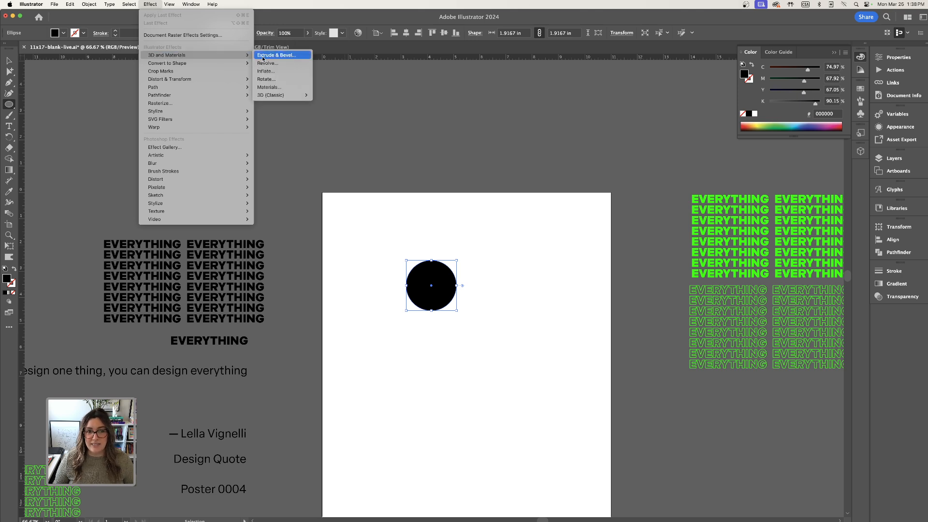
mouse_move(261, 100)
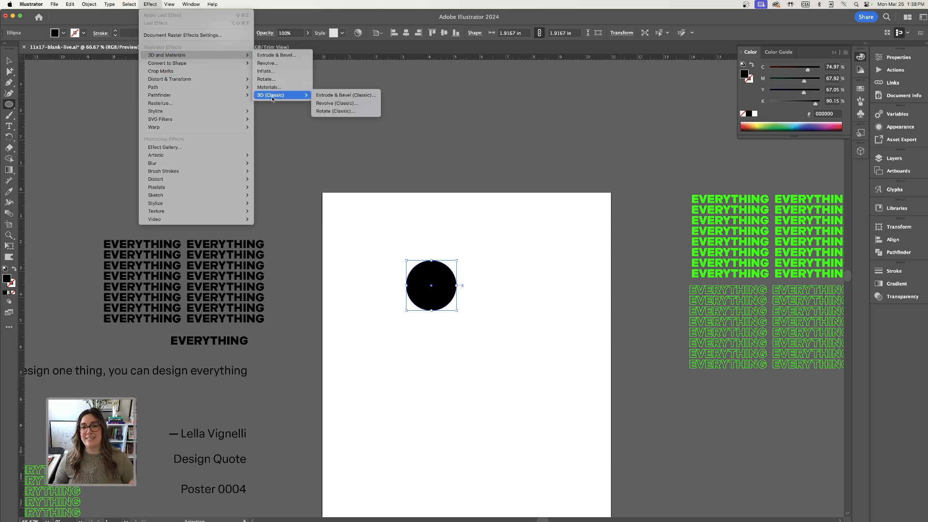
click(345, 105)
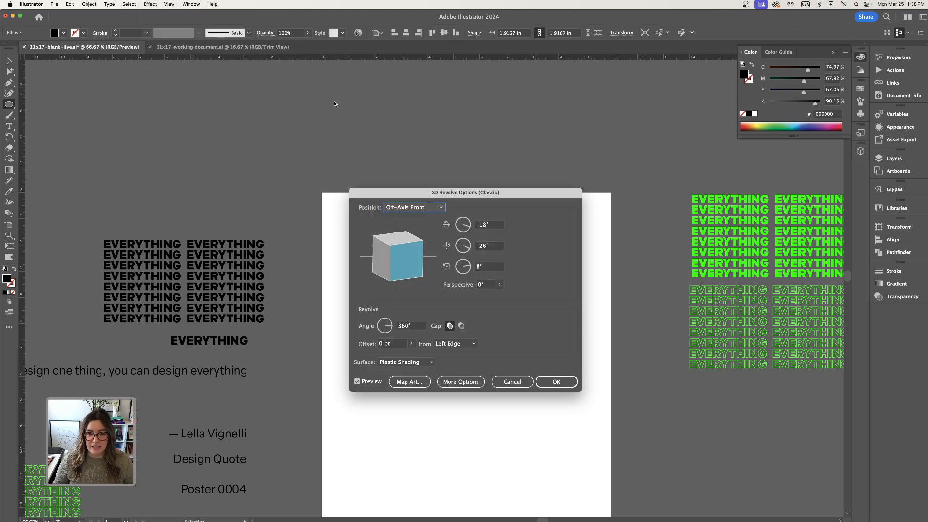
drag(489, 197, 624, 103)
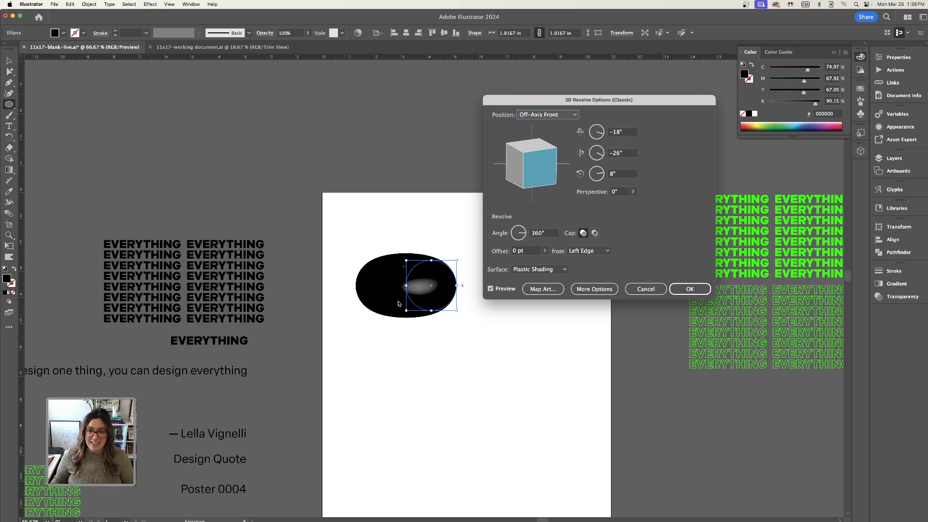
Step: Set the revolve offset to 100 pt from the left edge and rotate the shape to about -35°, -10° and 37°
click(545, 251)
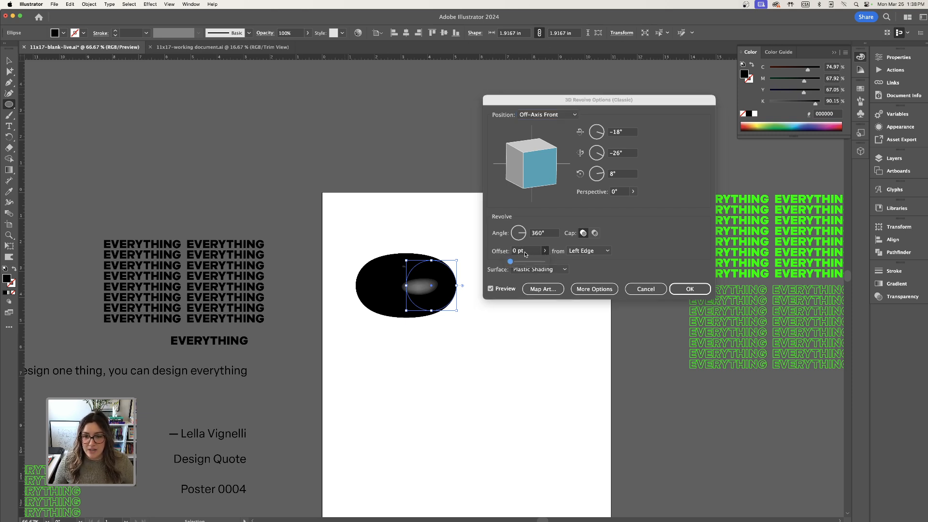
click(510, 253)
text(100)
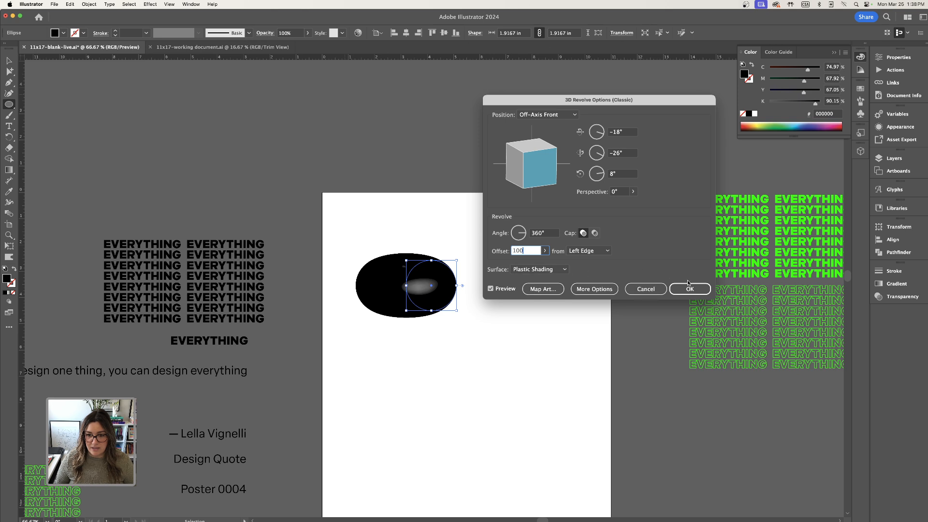
mouse_move(539, 159)
mouse_down()
mouse_move(549, 167)
mouse_move(537, 179)
mouse_move(512, 152)
mouse_move(518, 174)
mouse_move(545, 188)
mouse_move(532, 181)
mouse_move(543, 165)
mouse_up()
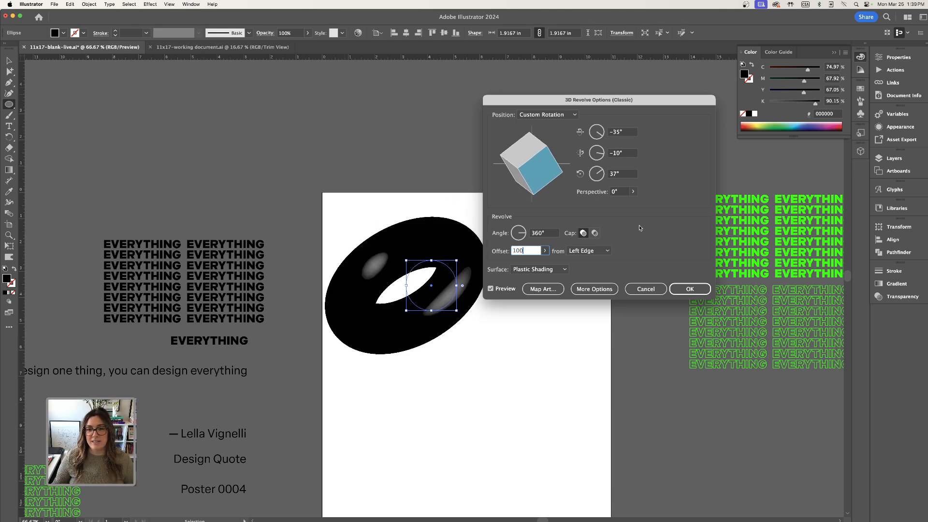
Step: Map the "Everything – Neon Green Outline" symbol onto the revolved ring and scale it to fit the surface
click(543, 290)
drag(496, 177, 649, 312)
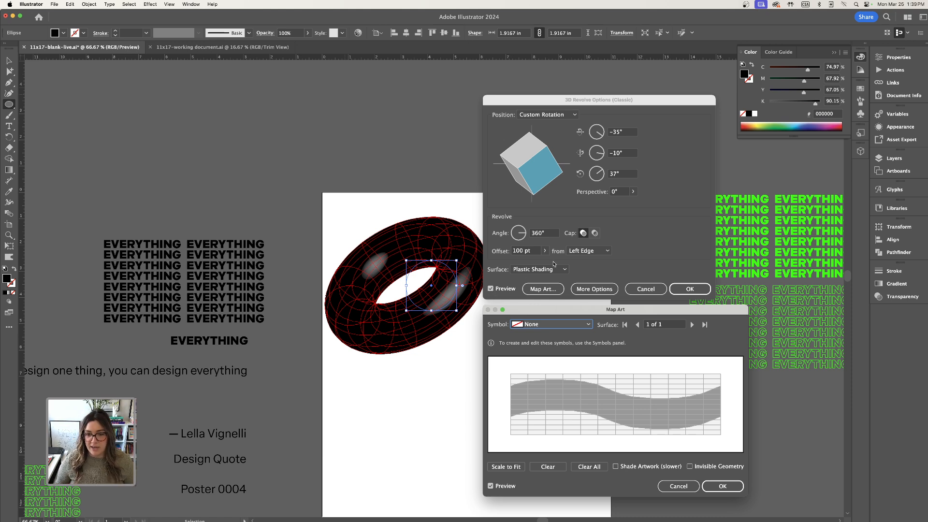
click(563, 328)
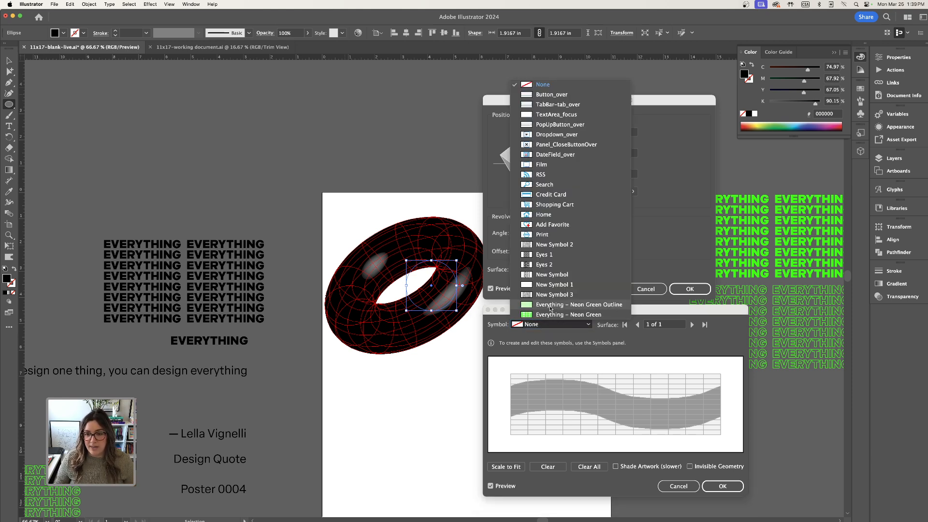
click(553, 307)
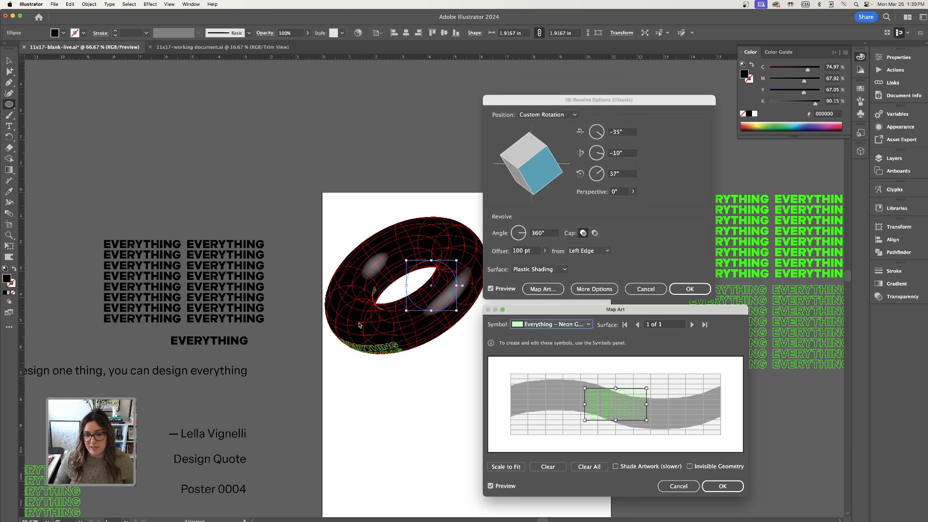
click(508, 467)
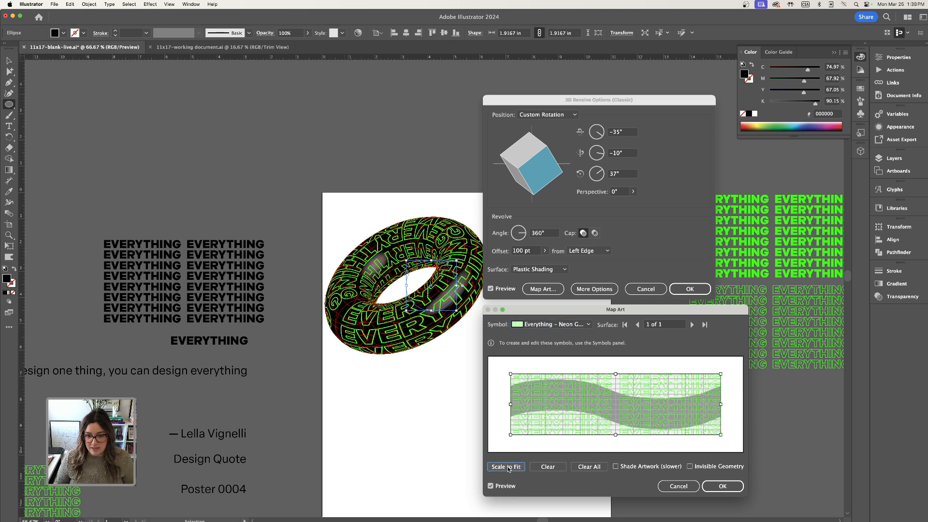
Step: Try resizing the mapped symbol by hand and scale it back to fit the surface
drag(511, 375, 538, 405)
drag(630, 378, 630, 360)
click(506, 467)
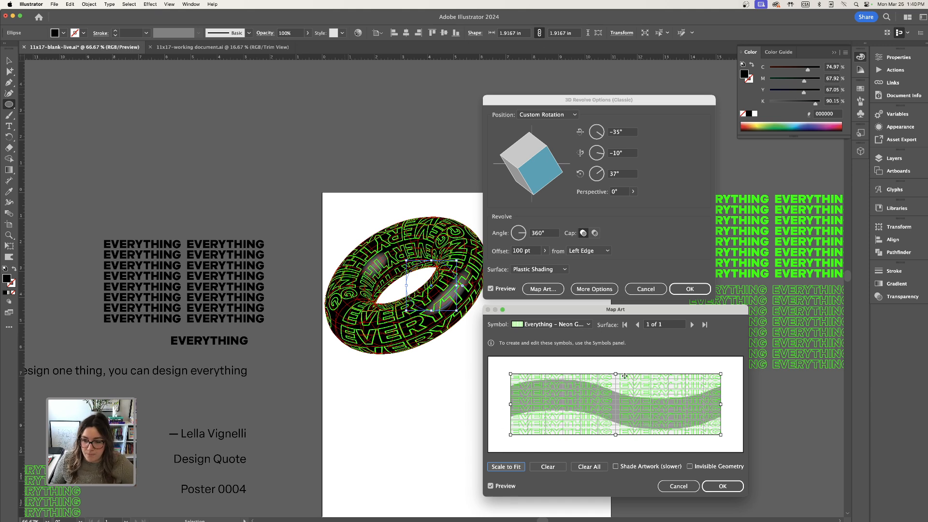
Step: Try stretching the mapped outline symbol beyond the top and bottom of the surface and narrowing it slightly at both ends
drag(615, 374, 616, 360)
drag(615, 434, 613, 447)
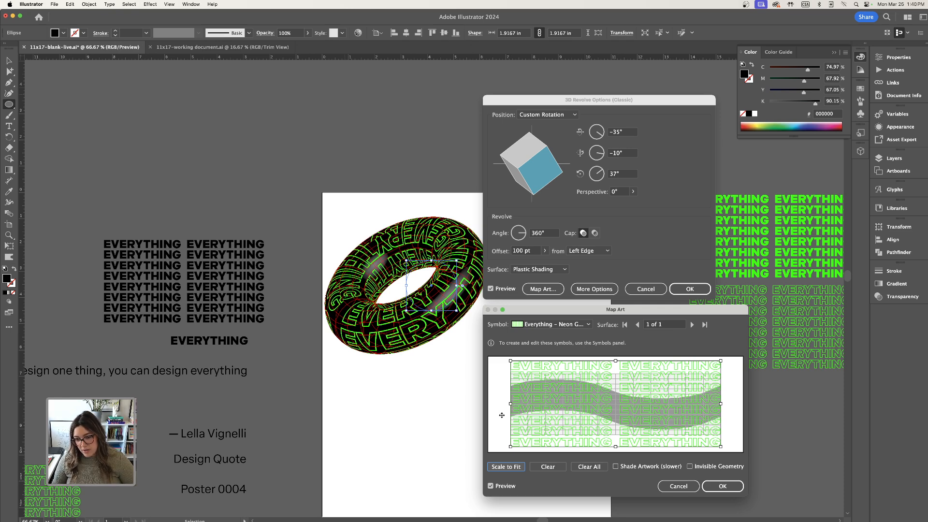
drag(511, 404, 515, 404)
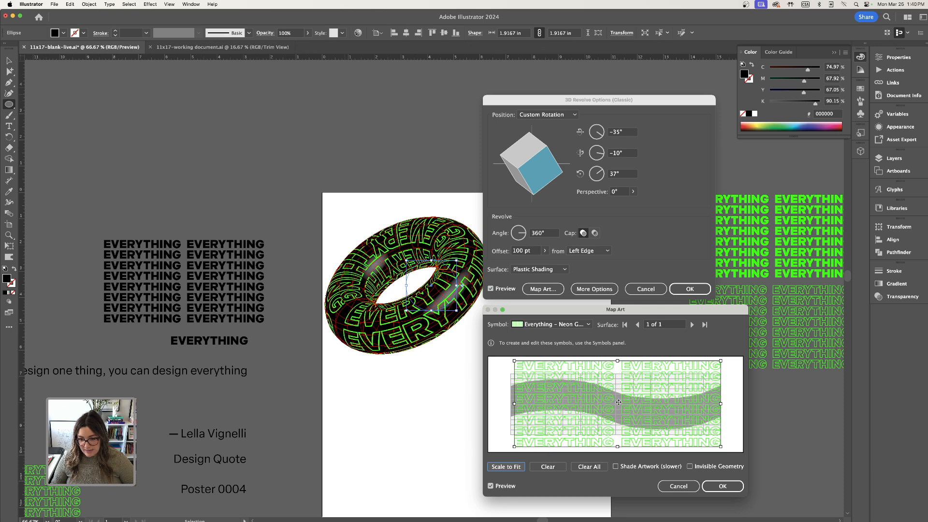
drag(721, 404, 717, 405)
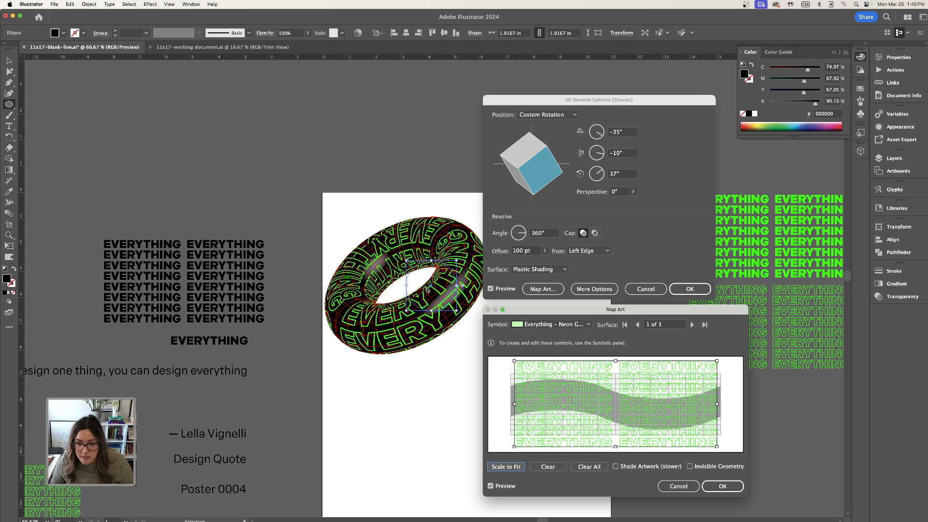
Step: Try fine-tuning the corners and placement of the mapped outline symbol so its text wraps evenly around the ring
drag(514, 361, 521, 363)
drag(555, 393, 553, 392)
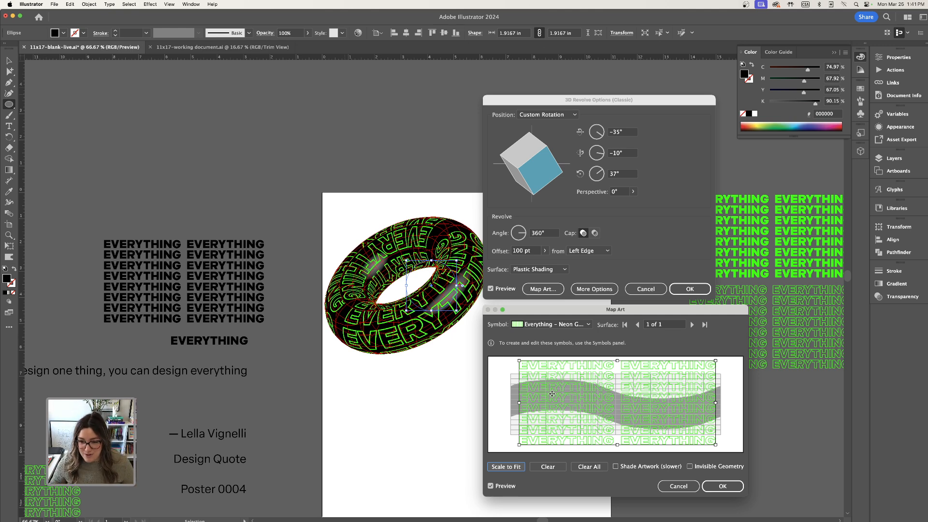
drag(718, 360, 717, 359)
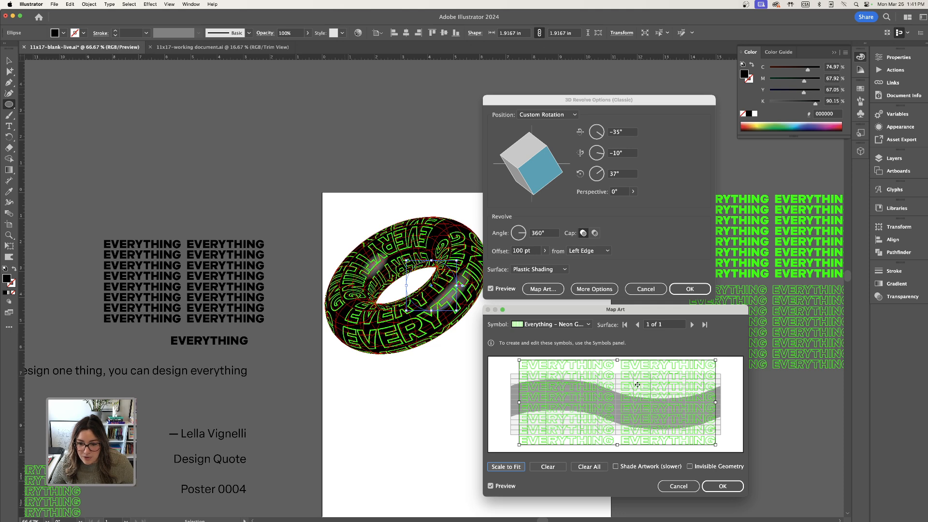
drag(614, 408, 614, 408)
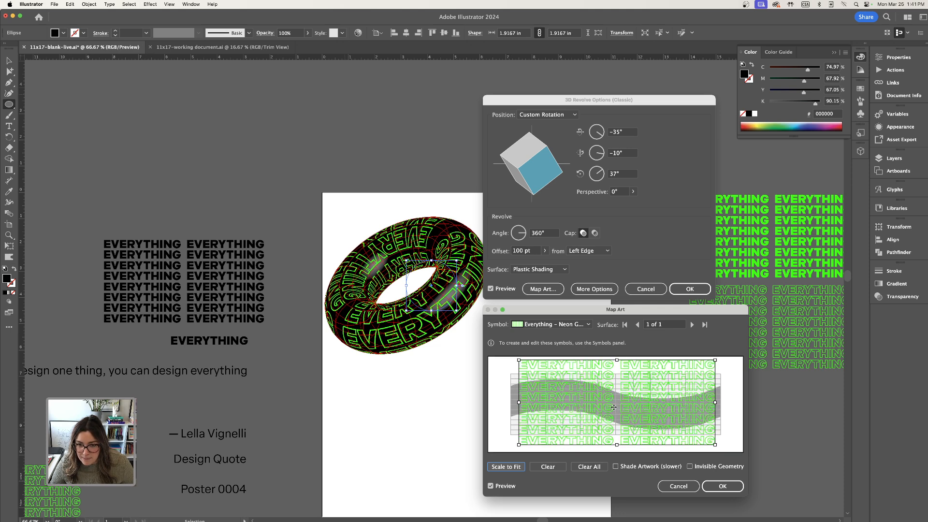
drag(518, 358, 512, 357)
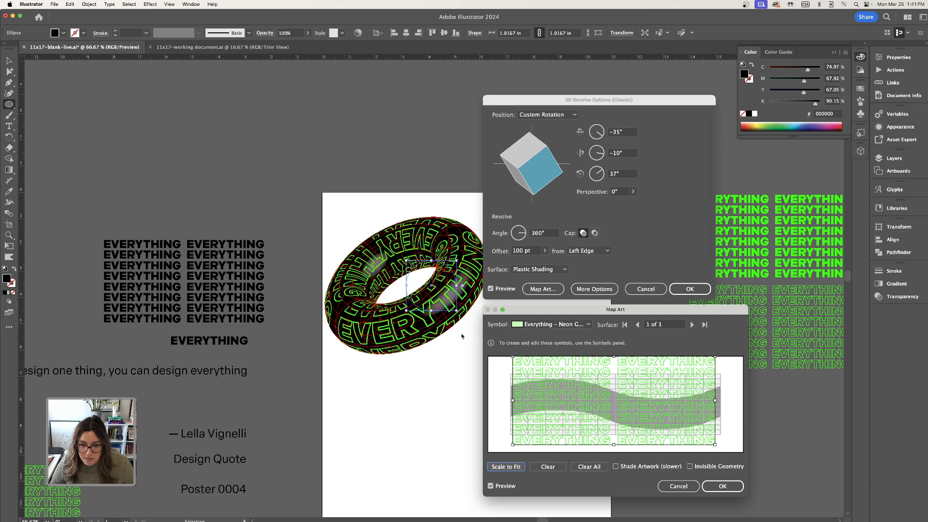
drag(715, 357, 719, 356)
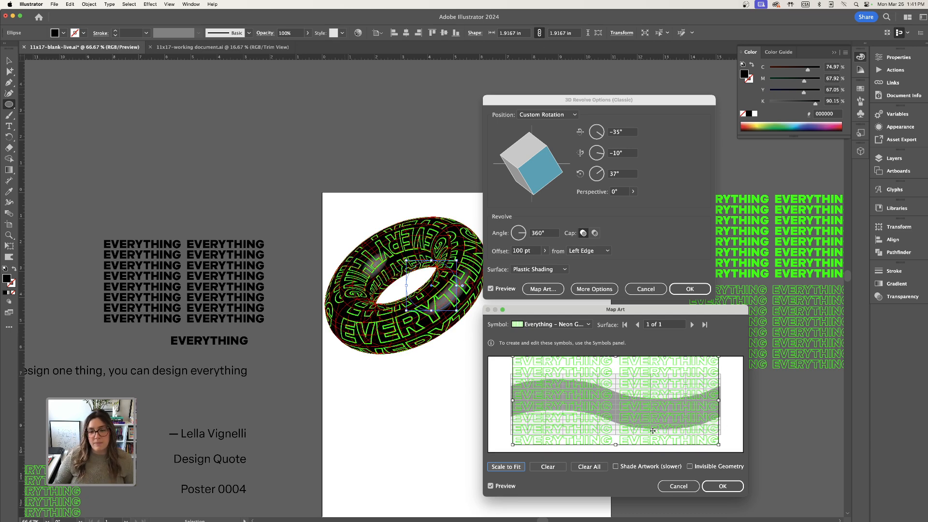
Step: Map the "Everything – Neon Green" symbol onto the ring instead and stretch it across the full surface, slightly beyond its upper and lower edges
click(572, 325)
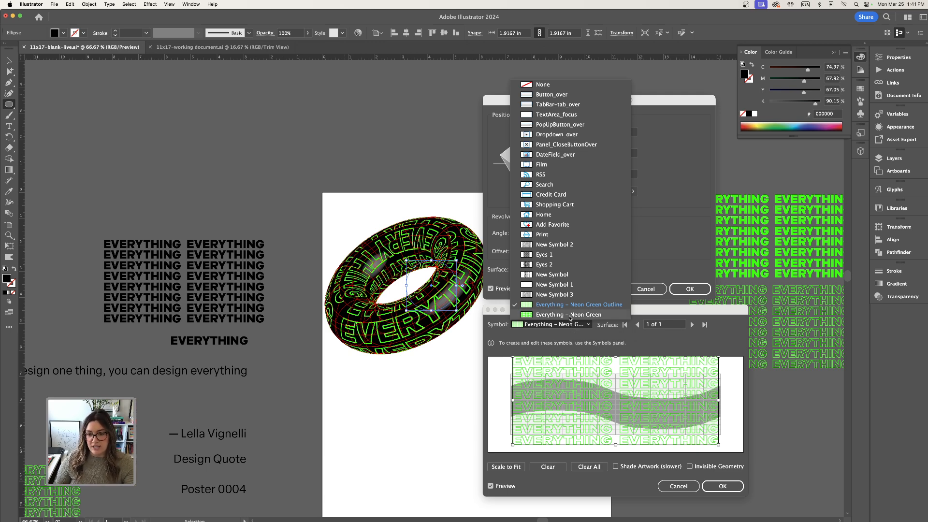
click(570, 315)
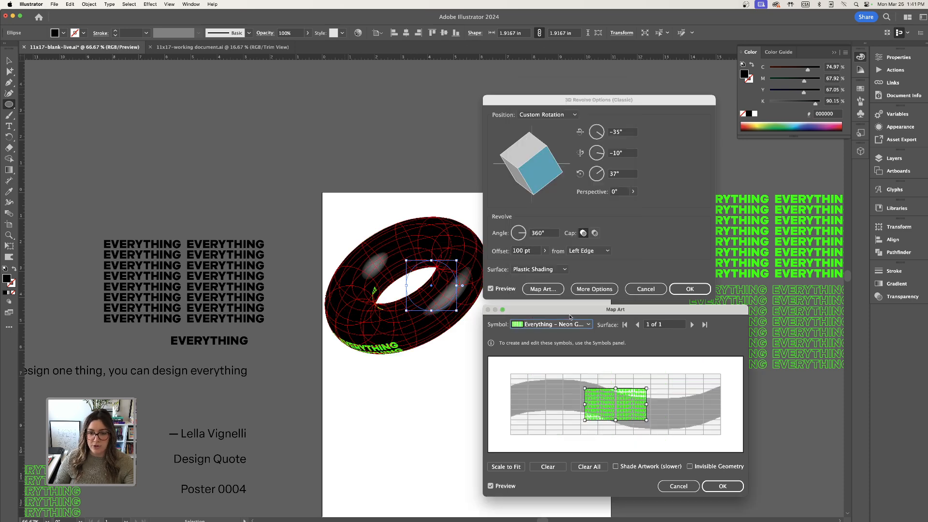
drag(583, 390, 511, 363)
drag(648, 422, 723, 447)
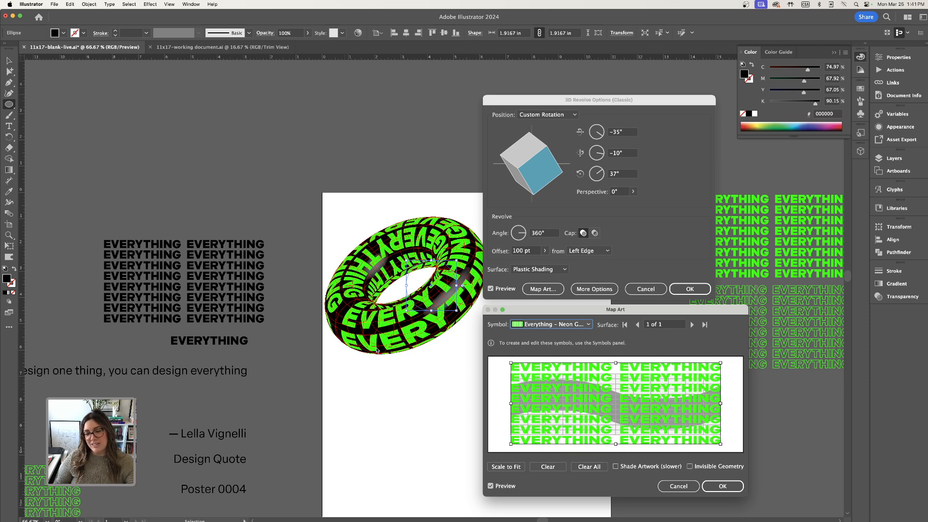
drag(512, 362, 514, 364)
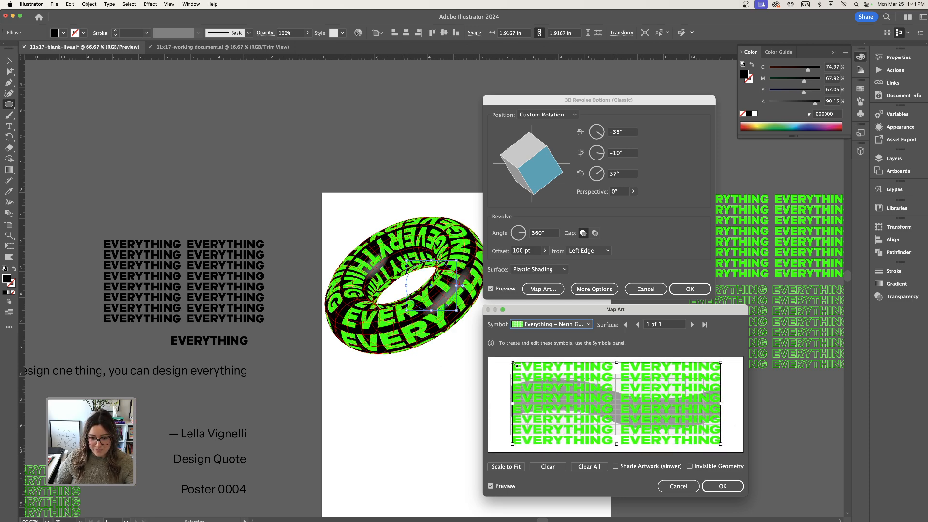
drag(720, 363, 717, 361)
drag(636, 367, 639, 365)
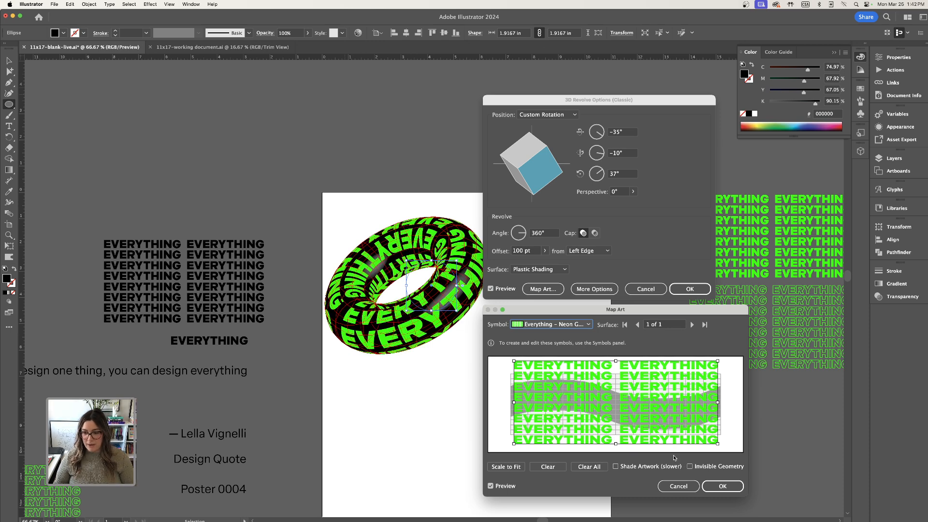
click(722, 488)
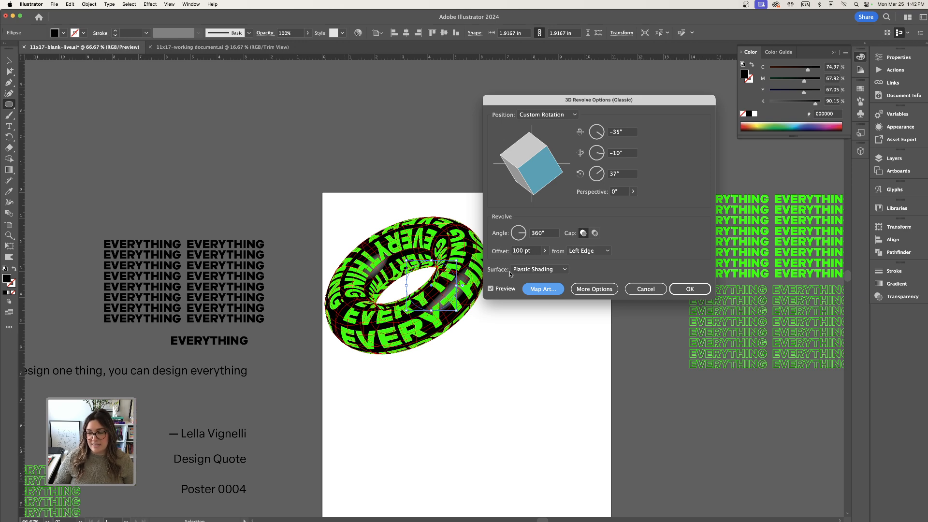
Step: Review the art mapping, rotate the revolved ring to -34°, -27° and 45°, and apply the effect
click(542, 290)
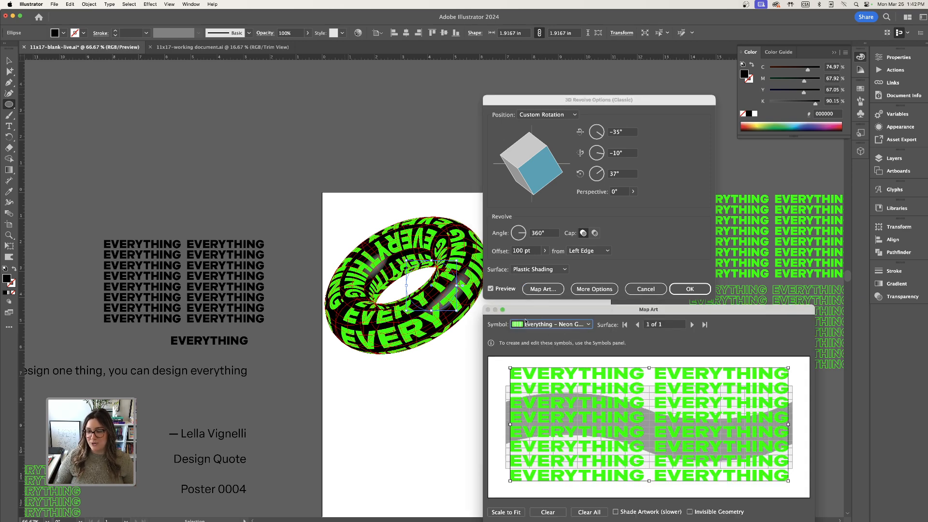
drag(709, 310, 706, 263)
click(785, 485)
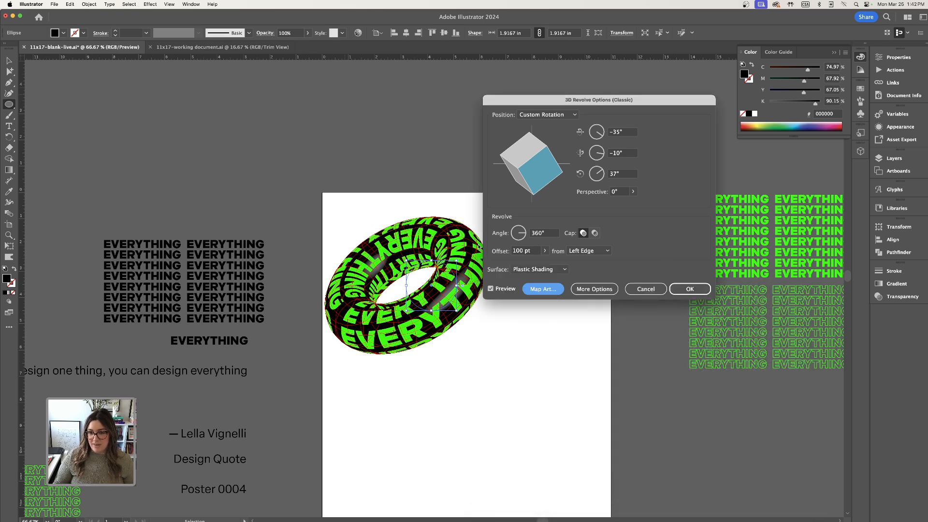
drag(538, 166, 544, 183)
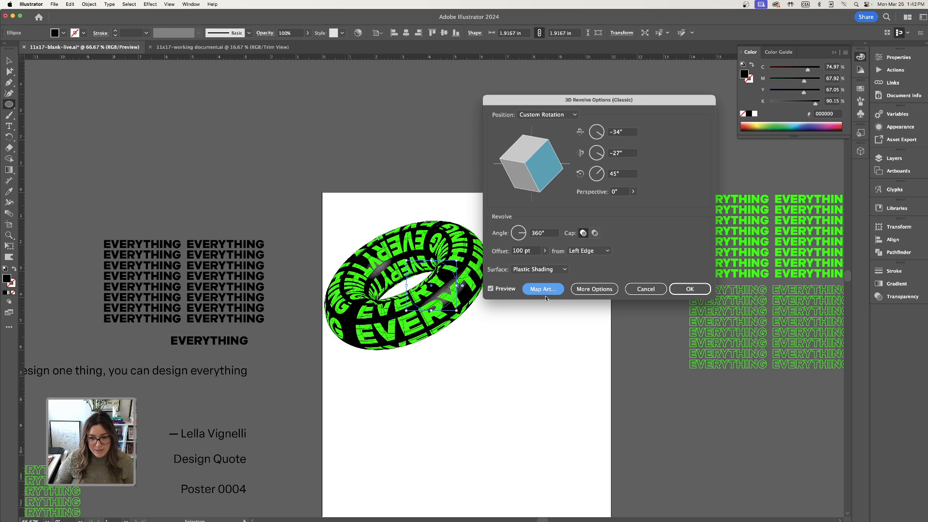
click(690, 289)
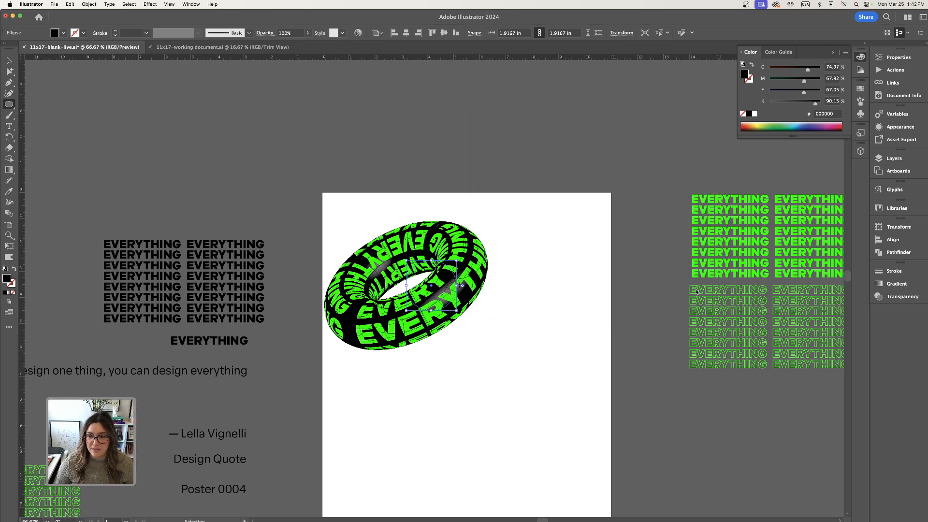
Step: Move the finished ring off the artboard onto the pasteboard beside the black EVERYTHING text block
click(521, 338)
click(438, 266)
click(9, 60)
drag(421, 295, 516, 280)
key(super+minus)
drag(485, 237, 478, 268)
drag(488, 317, 506, 299)
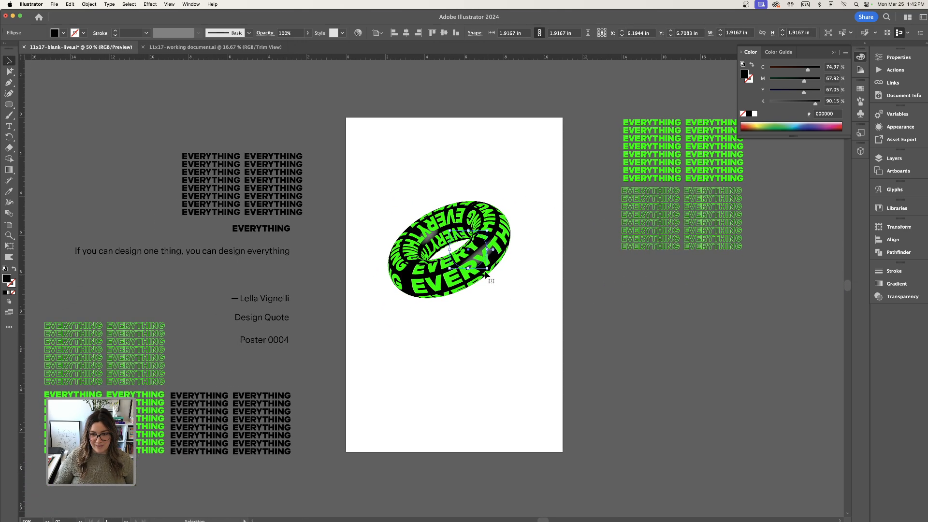
drag(487, 255, 137, 179)
drag(452, 295, 467, 284)
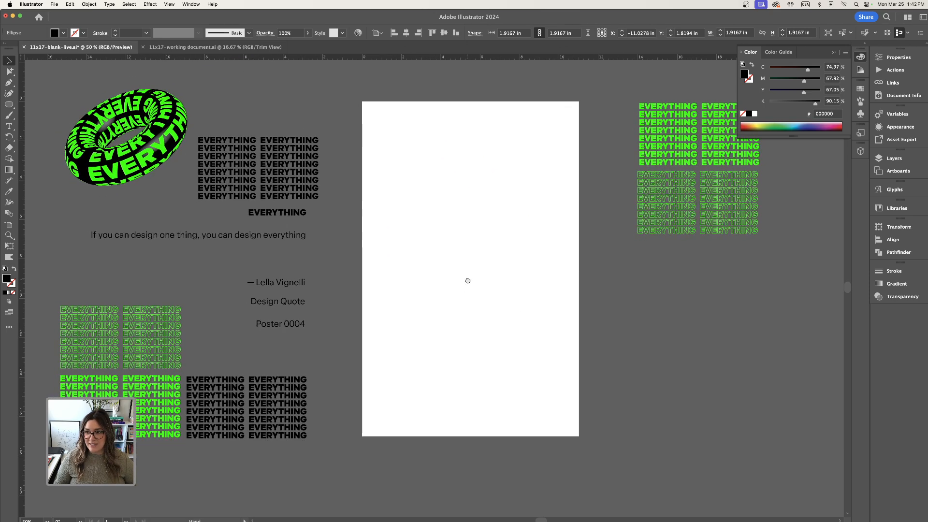
Step: Draw a black rectangle over the artboard and fit its upper-left corner to the artboard, making it about 11.03 x 17.03 in
click(7, 108)
drag(8, 111, 39, 104)
drag(355, 97, 578, 438)
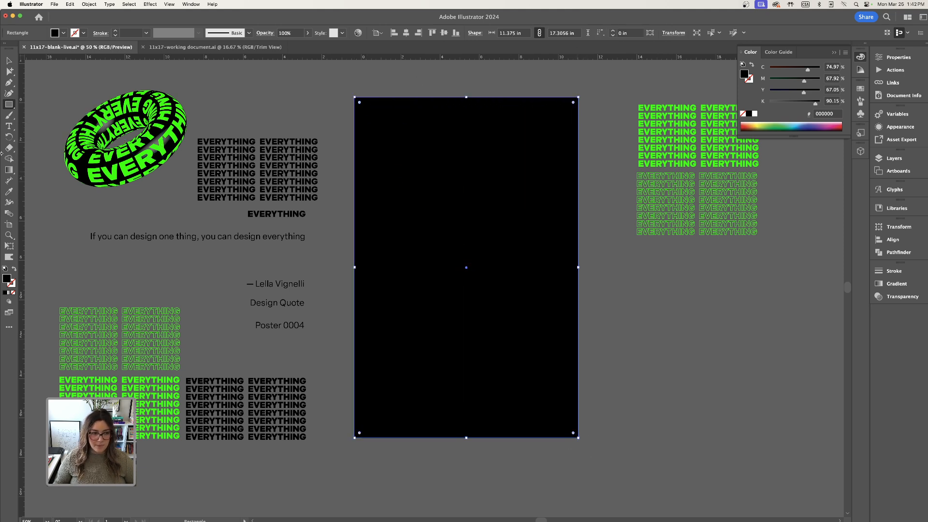
click(9, 61)
drag(354, 97, 362, 103)
click(360, 87)
click(396, 119)
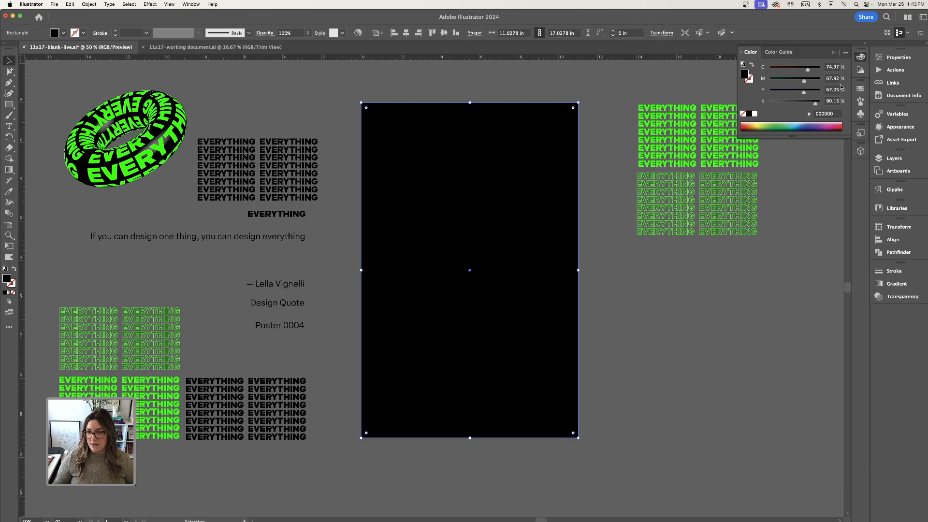
Step: Set the rectangle to 11 in wide and 17 in high and center it horizontally and vertically on the artboard
drag(459, 147, 469, 151)
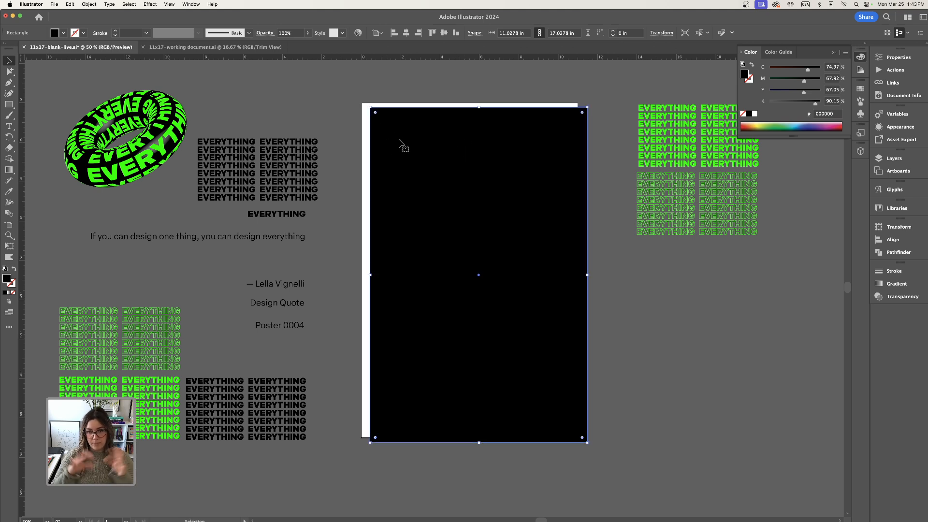
click(898, 57)
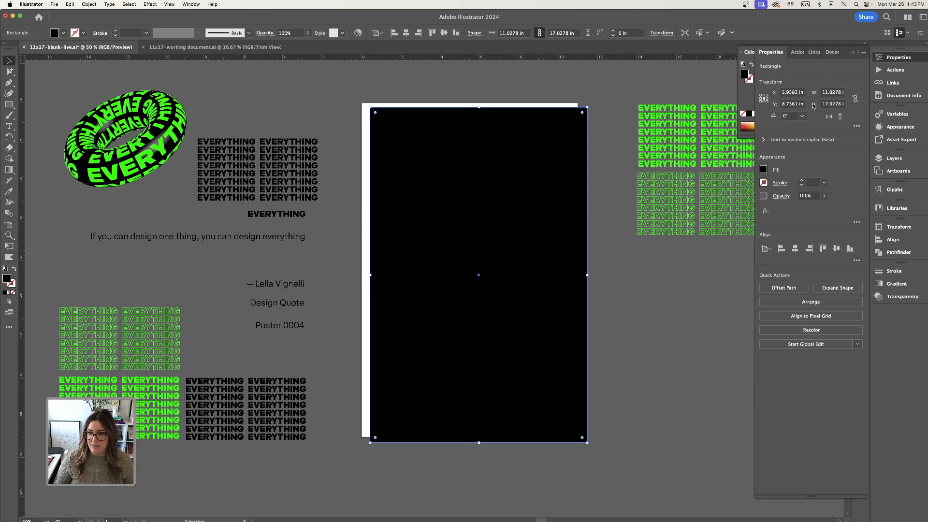
drag(824, 94, 847, 95)
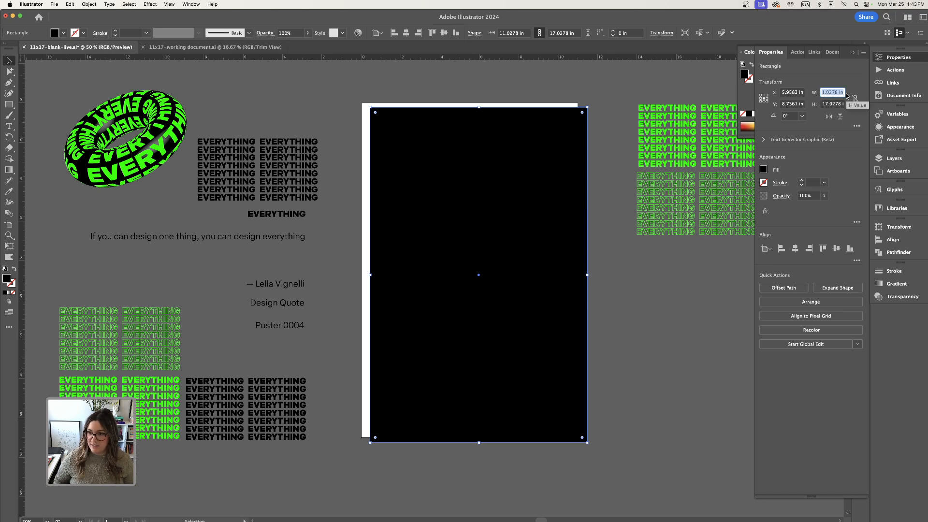
text(11)
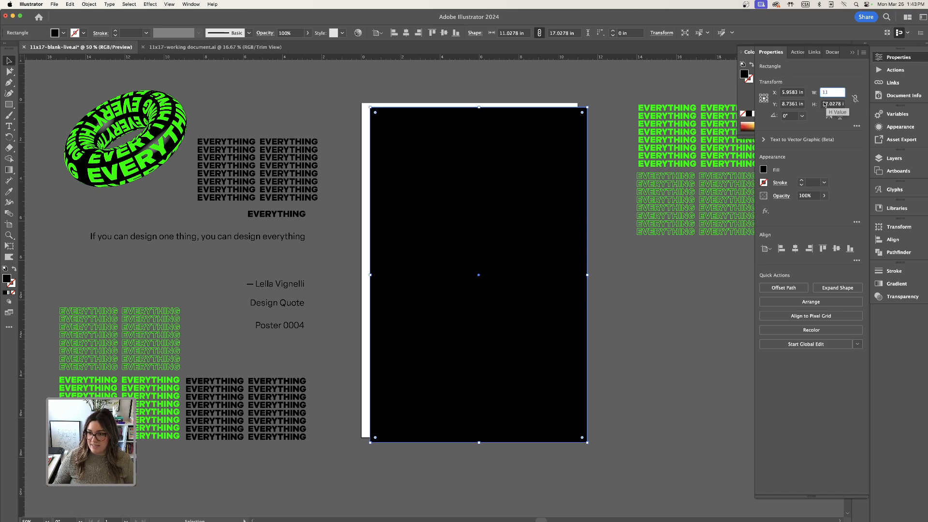
key(Tab)
text(17)
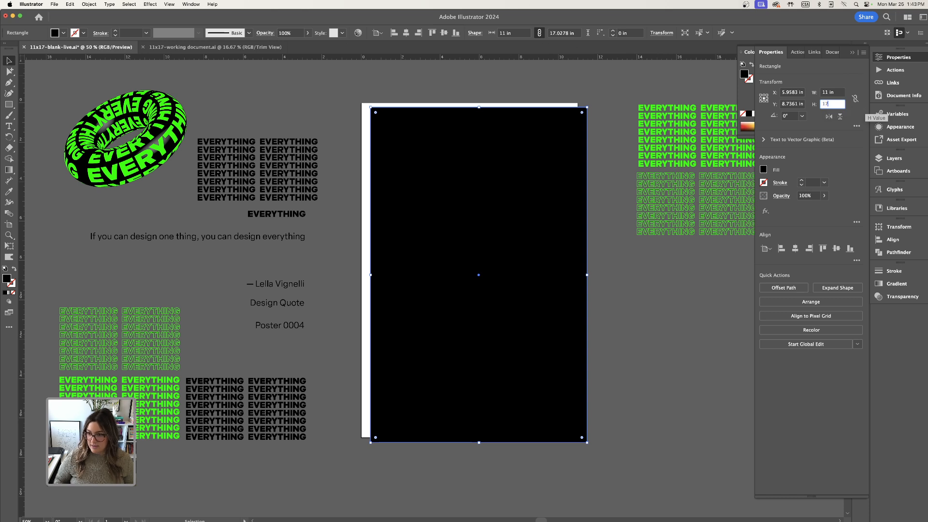
key(Return)
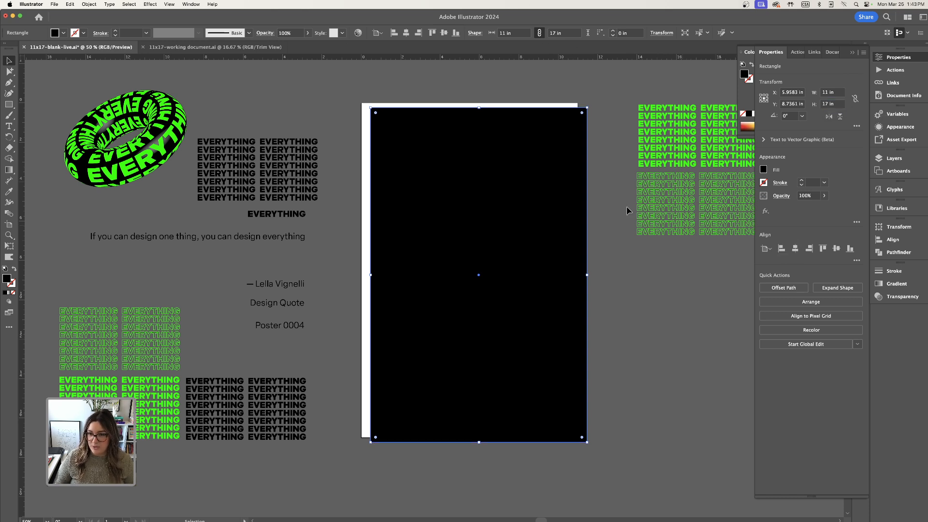
click(796, 248)
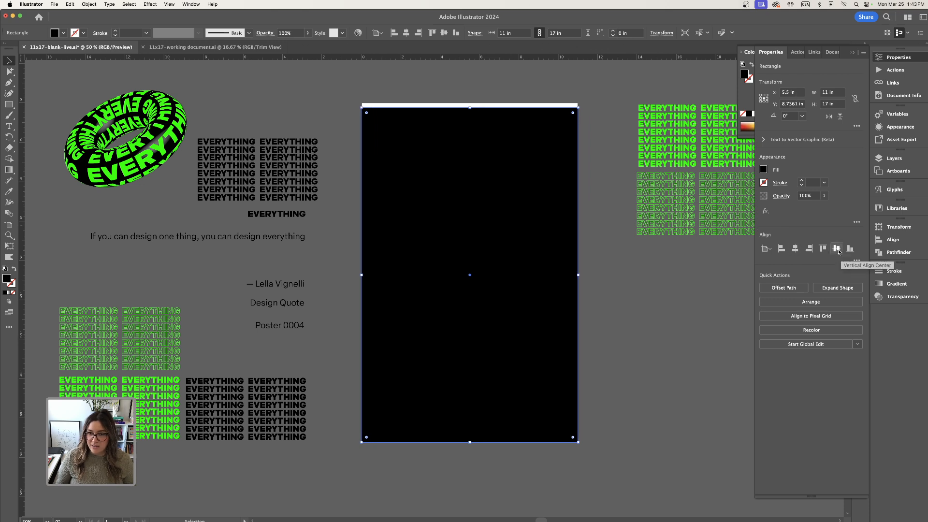
click(837, 248)
Step: Fill the rectangle with the neon green sampled from the solid EVERYTHING text block, and deselect it
click(394, 86)
click(433, 125)
key(i)
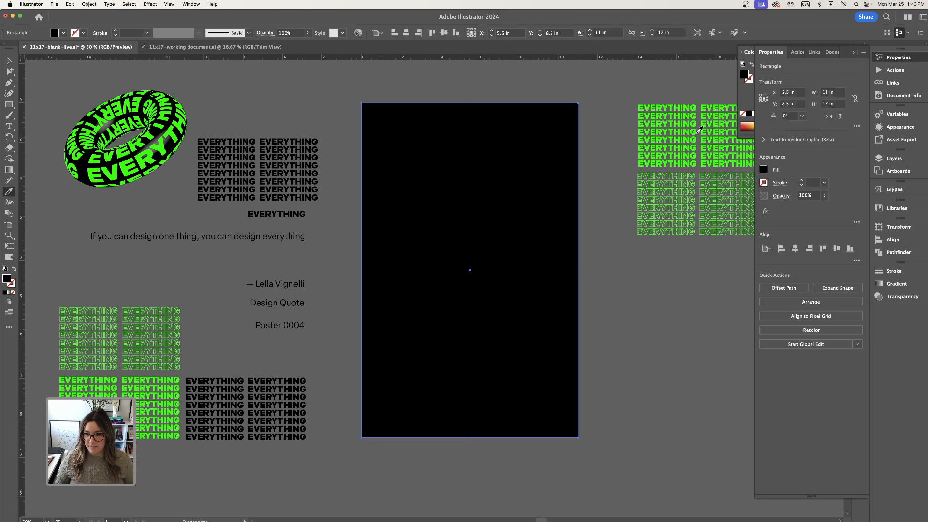
click(699, 130)
key(v)
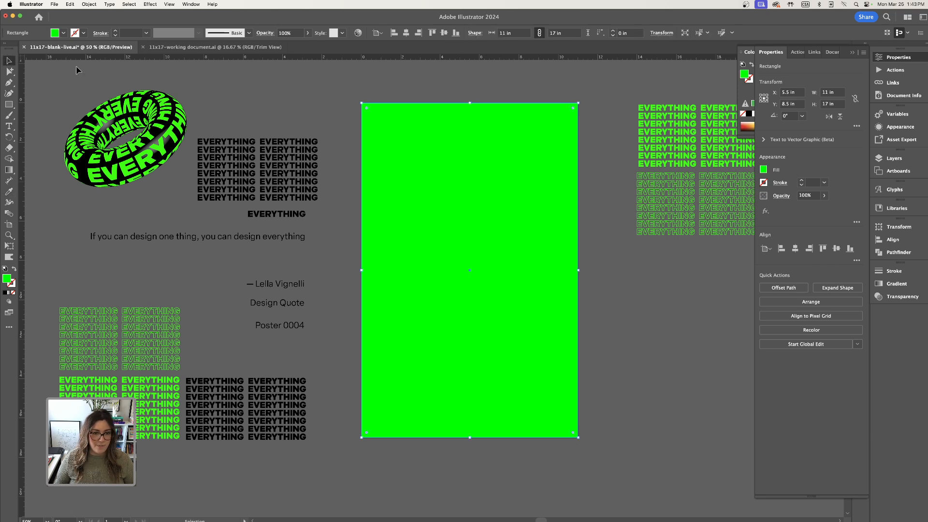
click(404, 86)
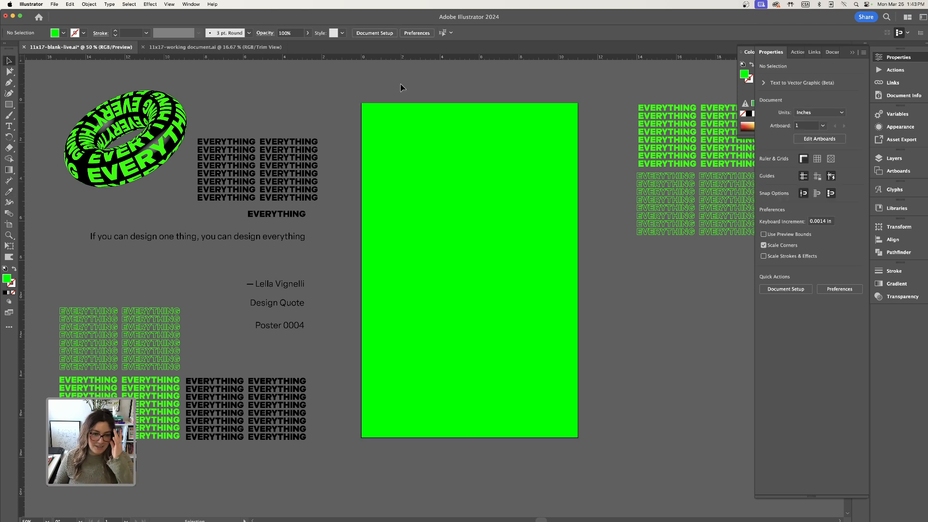
click(423, 119)
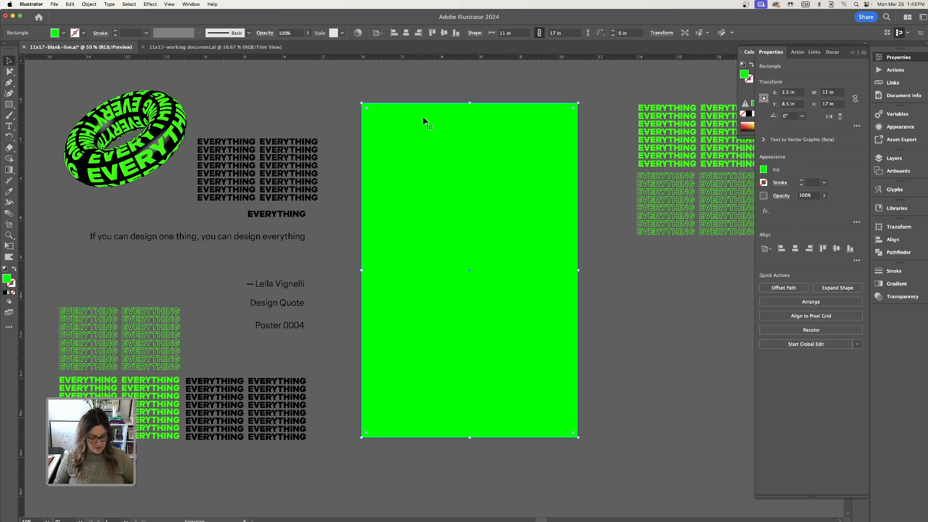
click(415, 94)
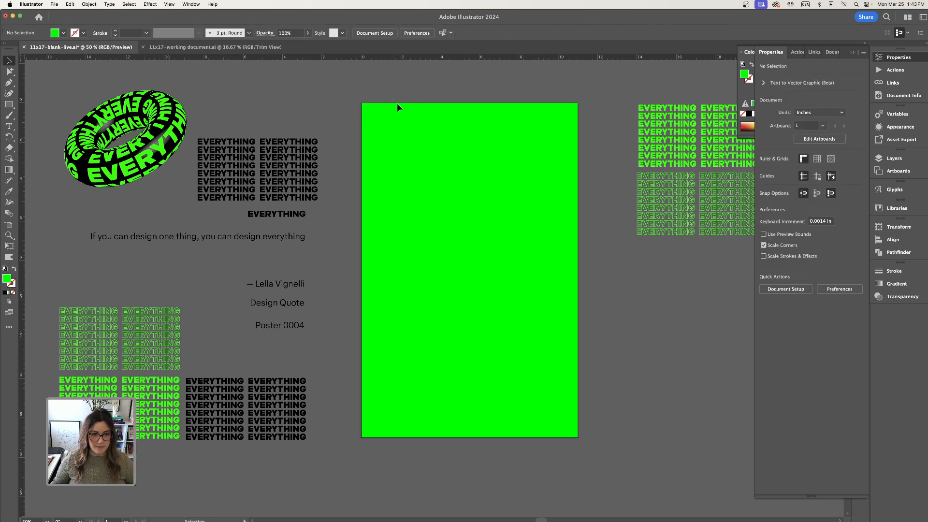
drag(347, 120, 346, 113)
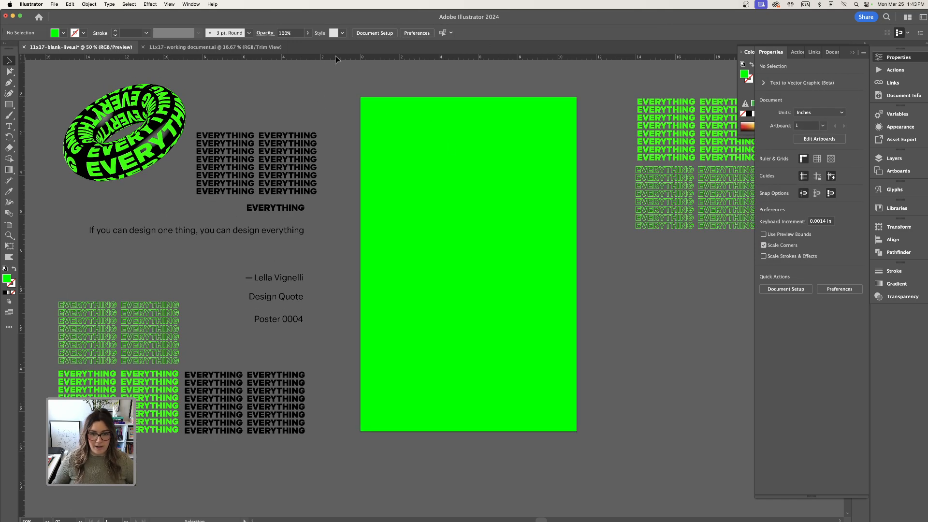
Step: Copy "If you can design one thing, you can design" from the quote line and place it as separate text on the artboard's upper part
click(174, 231)
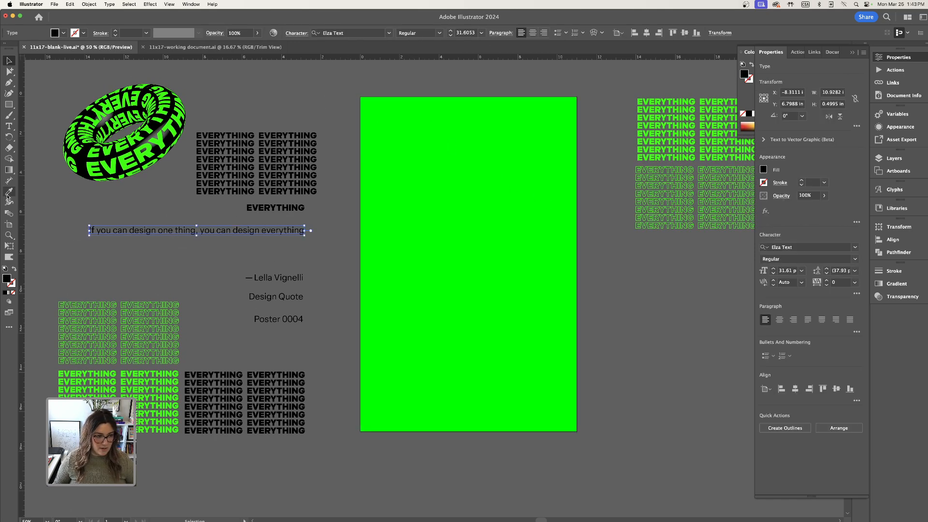
click(9, 125)
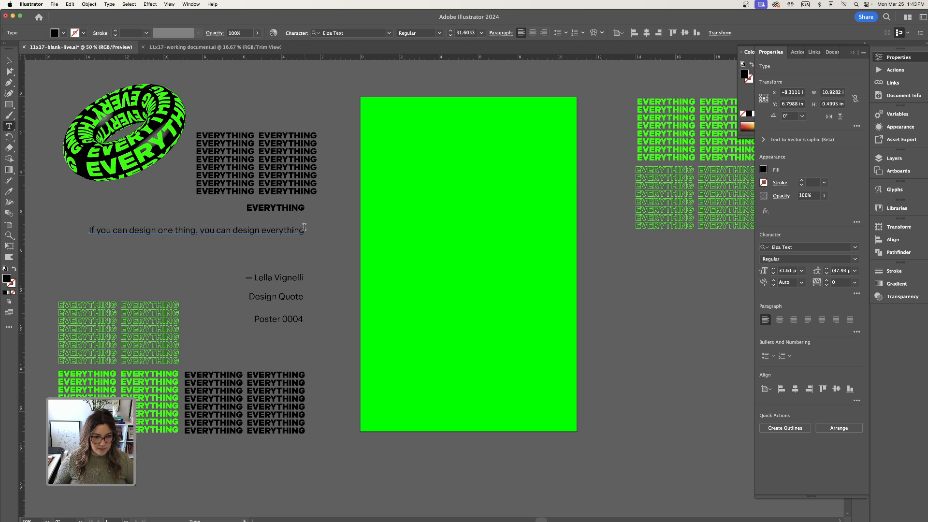
drag(260, 230, 88, 232)
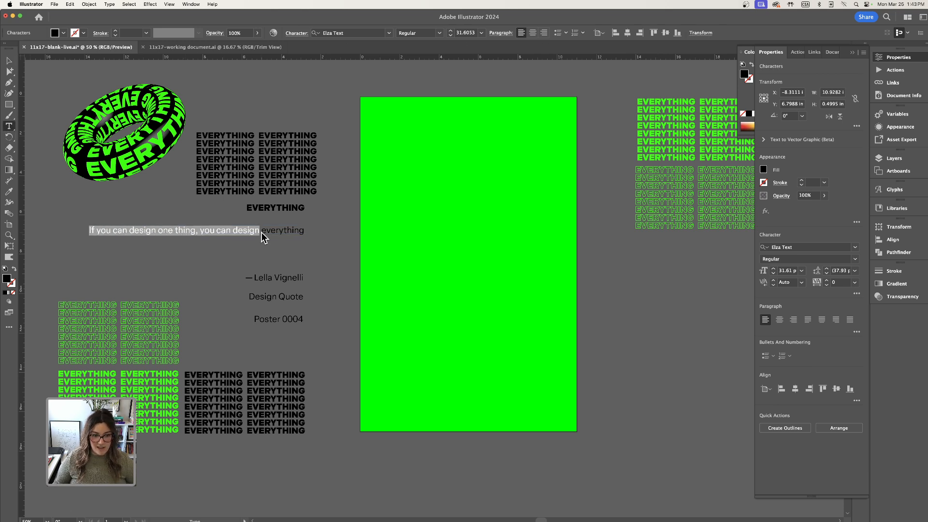
key(super+c)
key(Escape)
key(super+v)
key(v)
drag(461, 292, 497, 202)
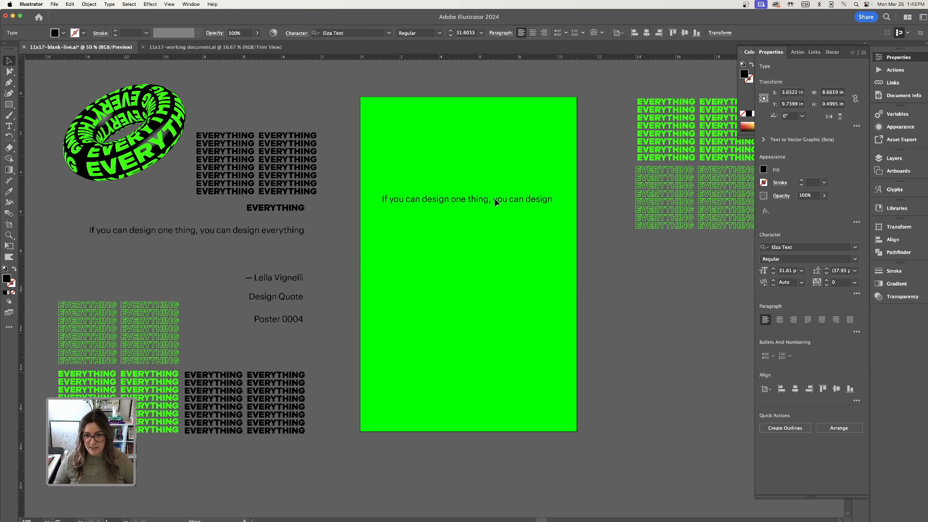
Step: Reduce the pasted quote text to 27 pt and shift it slightly within the artboard's upper part
click(774, 274)
click(774, 274)
click(774, 274)
click(774, 274)
click(774, 274)
click(774, 274)
drag(517, 205, 530, 209)
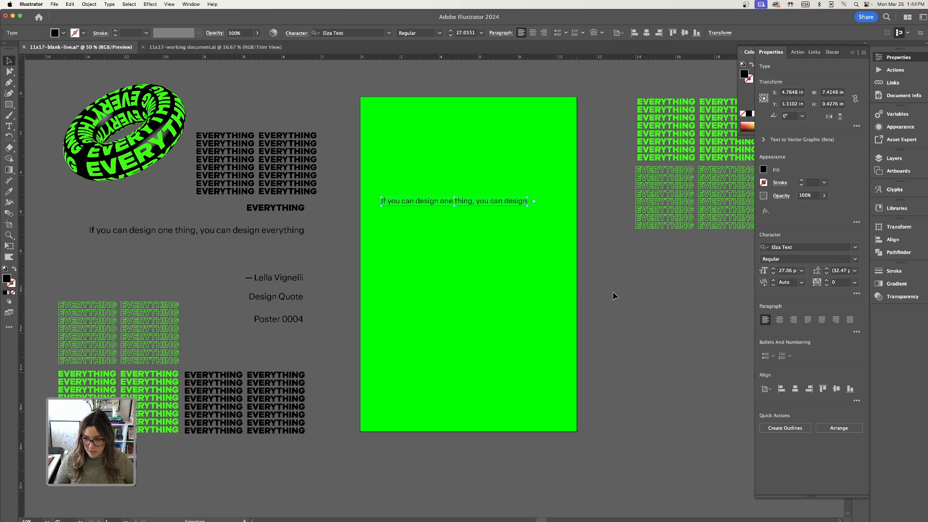
key(super+shift+period)
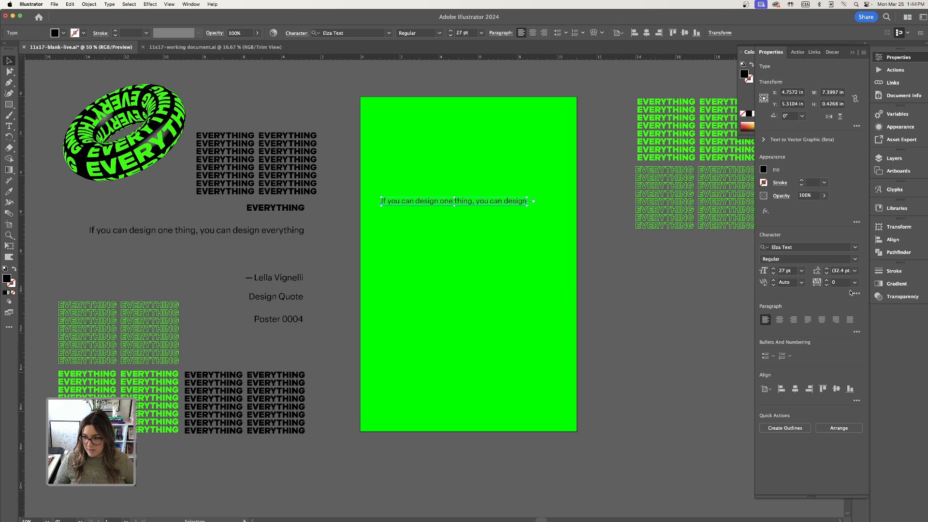
Step: Set the pasted quote text in all caps with the Elza Text Bold style
click(857, 293)
click(761, 393)
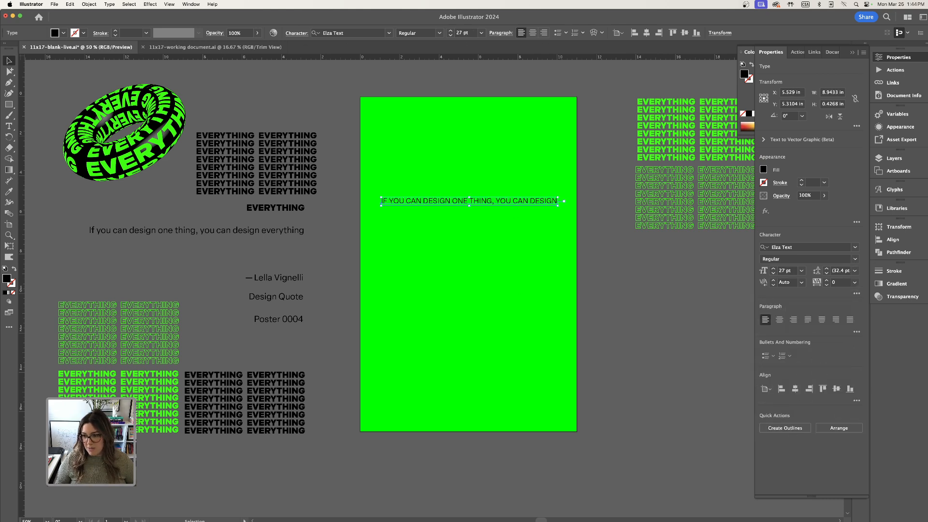
click(855, 259)
click(779, 353)
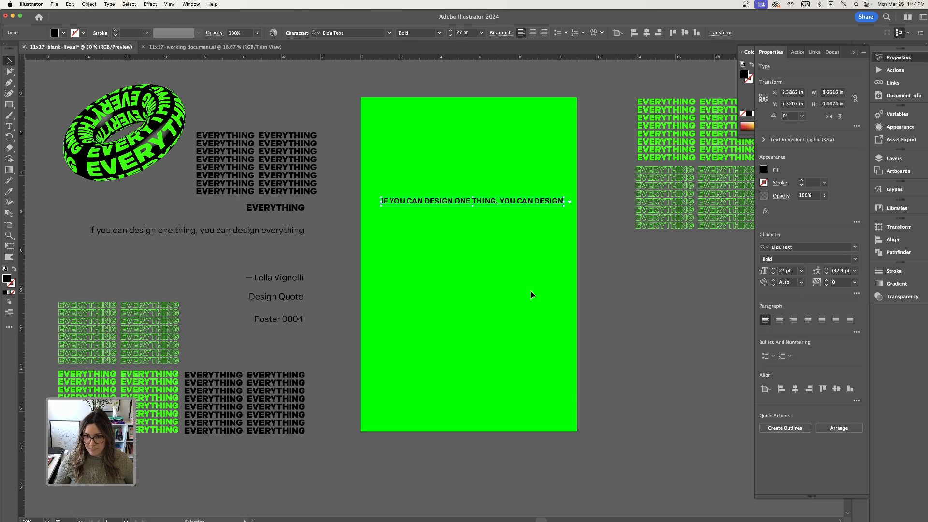
click(532, 295)
click(515, 205)
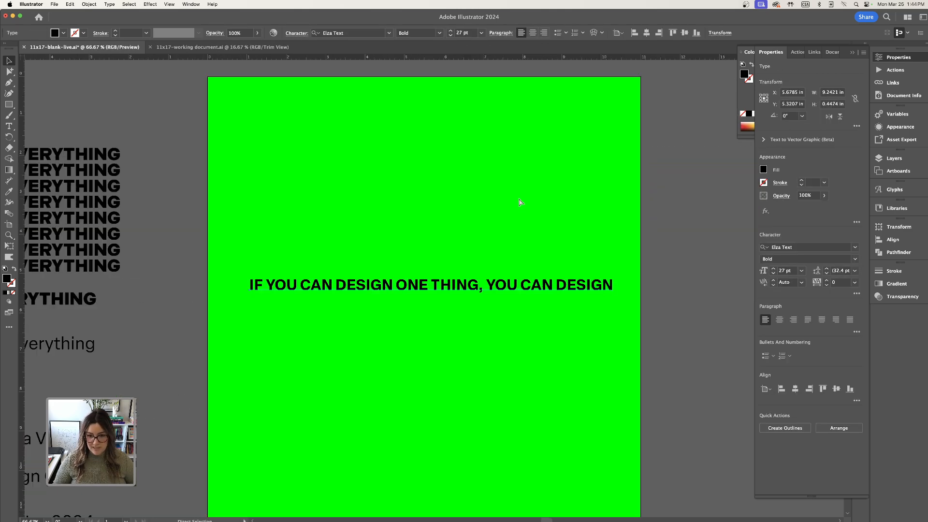
Step: Split YOU CAN DESIGN into its own text line below and end both lines with "...", replacing the first line's comma
key(super+1)
mouse_move(501, 223)
mouse_down()
mouse_move(503, 199)
mouse_move(501, 213)
mouse_up()
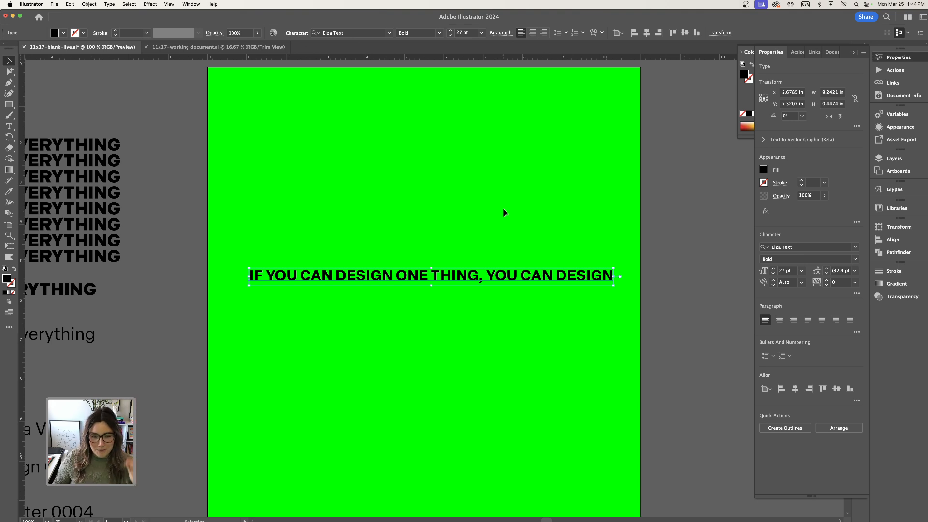
drag(498, 280, 603, 228)
click(8, 128)
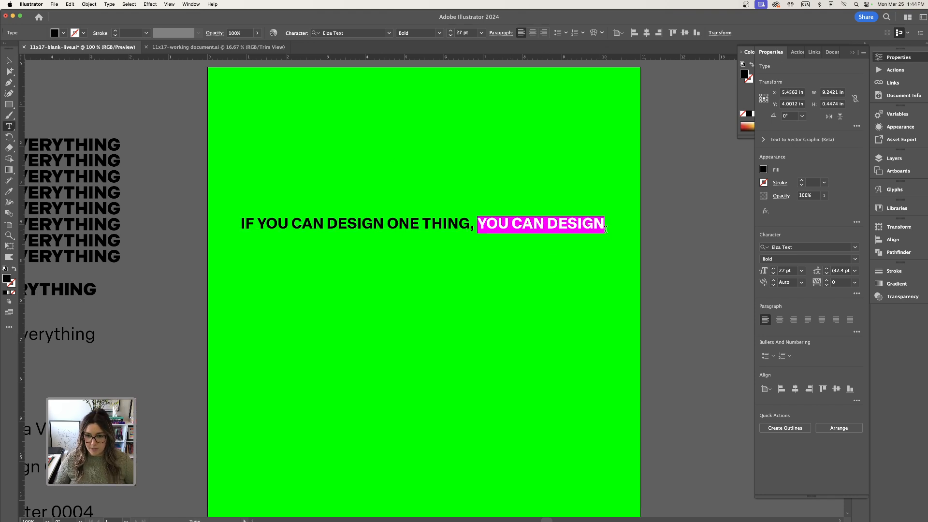
key(super+c)
key(Escape)
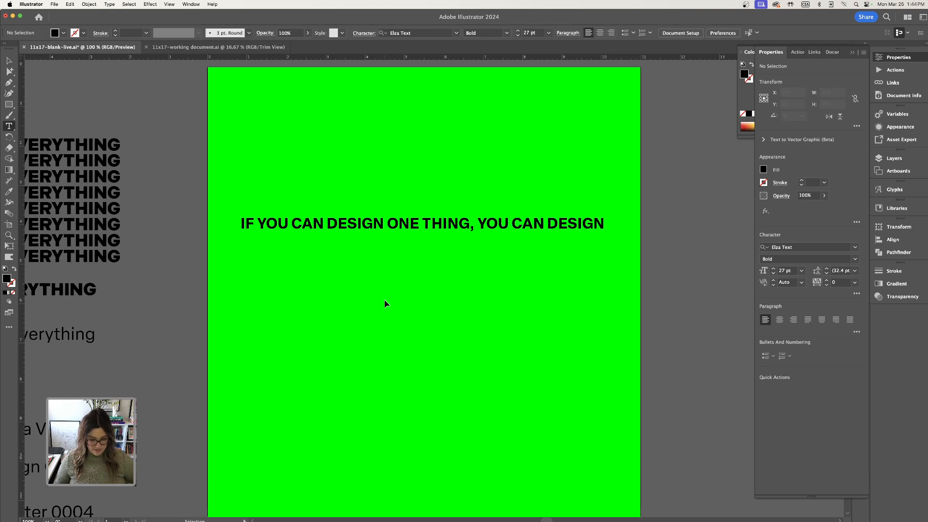
key(super+v)
drag(478, 222, 640, 228)
key(BackSpace)
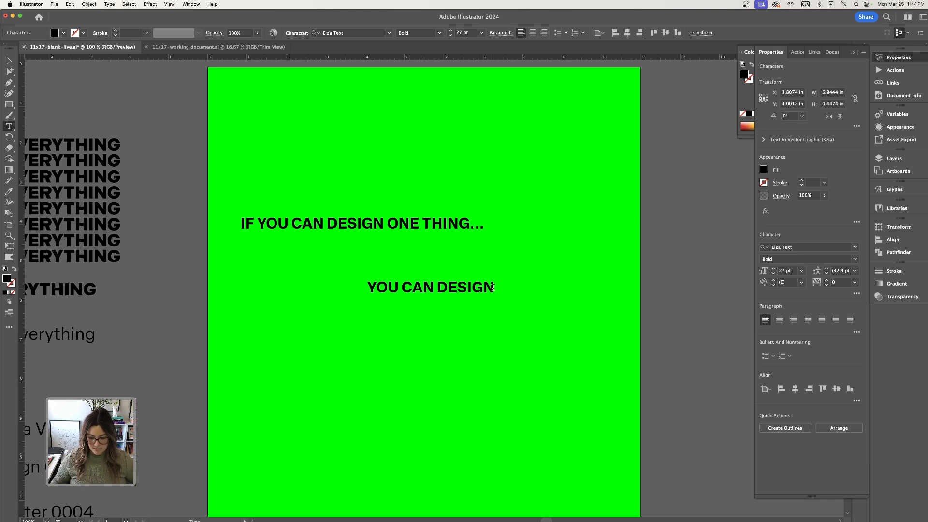
text(...)
Step: Move both quote lines near the artboard's upper edge, with YOU CAN DESIGN... staggered to the right below the first line
click(9, 61)
key(super+shift+a)
drag(427, 227, 421, 122)
drag(482, 289, 520, 150)
click(539, 202)
key(super+minus)
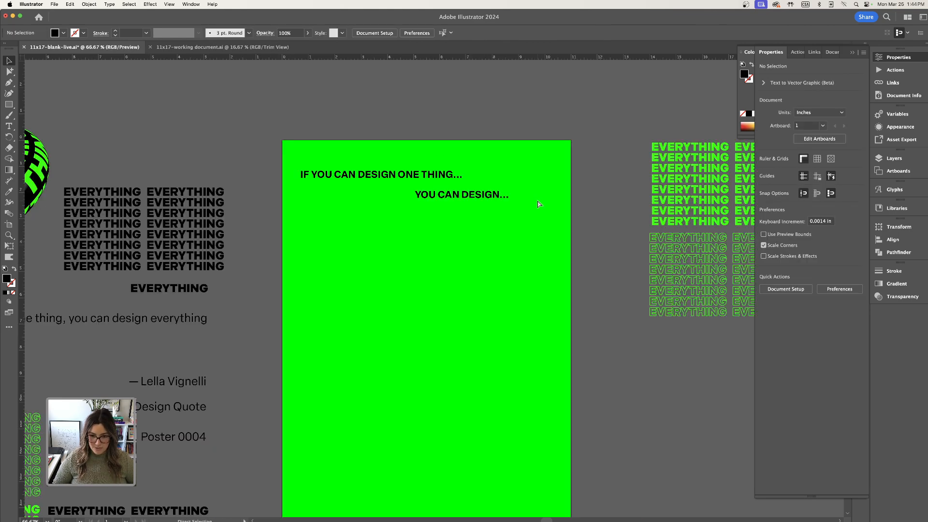
key(super+minus)
drag(457, 283, 498, 199)
Step: Duplicate the outlined and solid green EVERYTHING blocks from the left pasteboard to the pasteboard right of the artboard
click(122, 315)
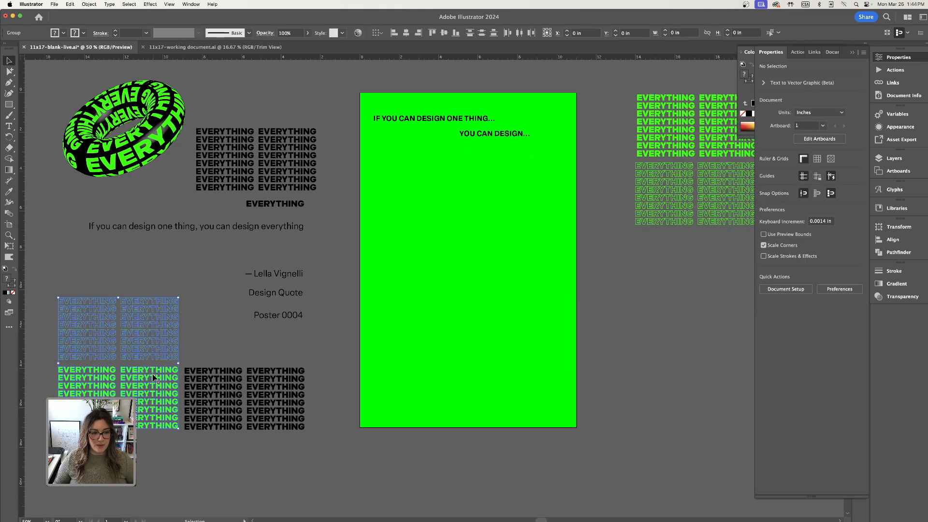
click(201, 323)
alt+drag(149, 418, 698, 403)
Step: Recolor the new copies black, giving the outlined block a black stroke and the solid block a black fill without a stroke
click(11, 286)
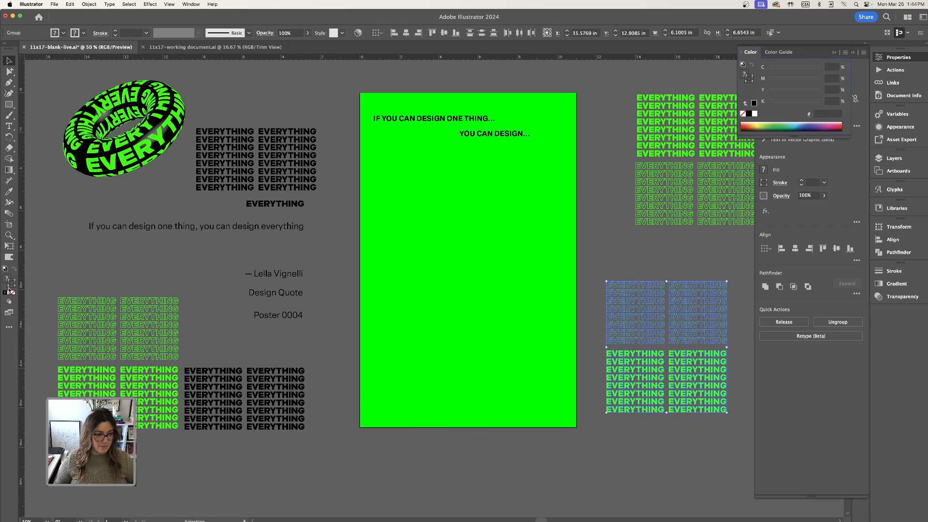
click(5, 292)
click(611, 271)
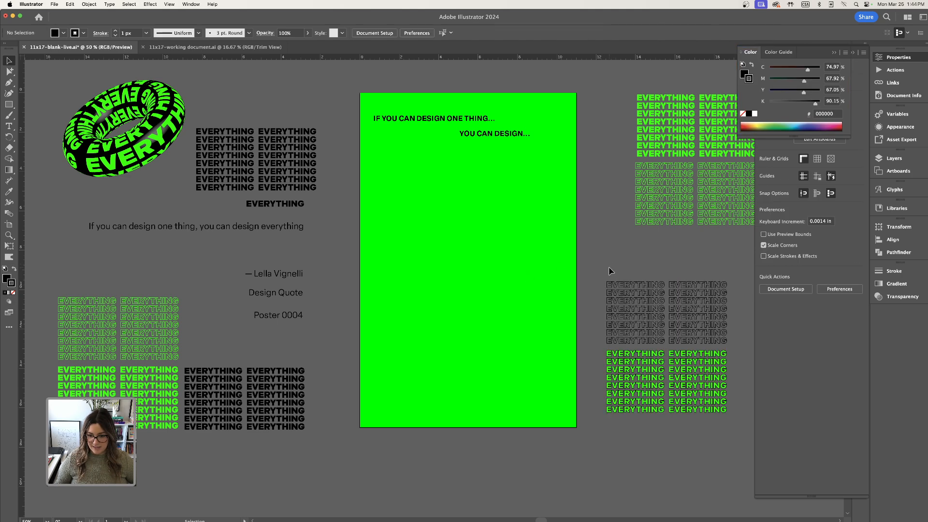
click(723, 407)
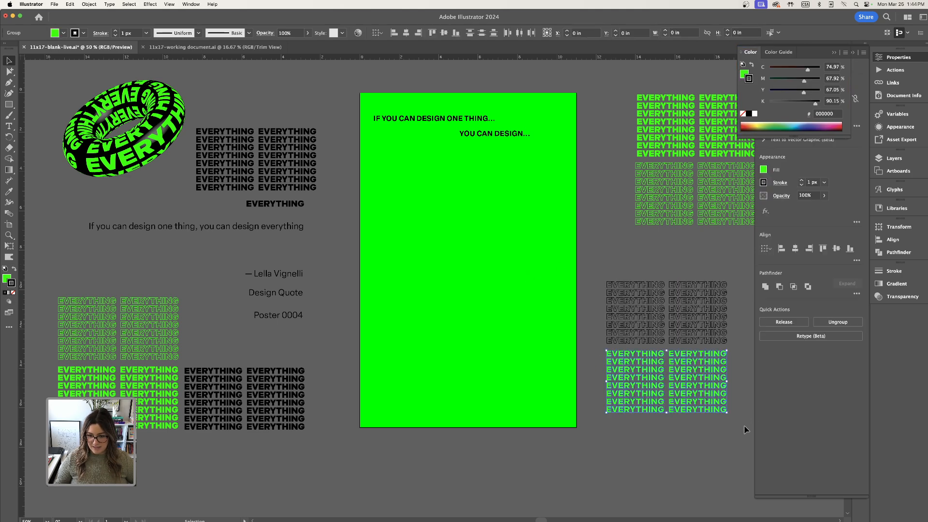
click(13, 293)
click(6, 279)
click(5, 293)
click(629, 503)
Step: Swap the right-hand outlined and solid EVERYTHING columns of the black copies to form a checkerboard of four blocks
drag(663, 472, 547, 478)
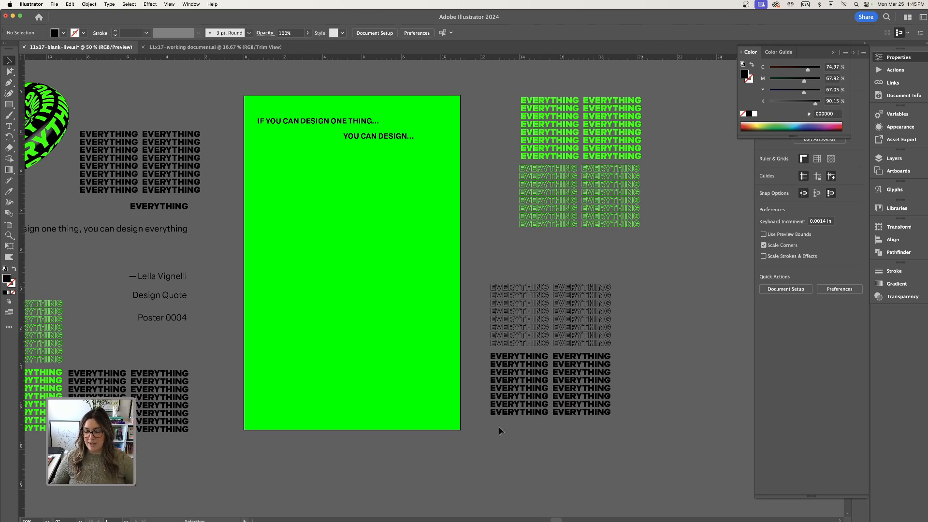
key(super+equal)
drag(537, 279, 455, 265)
click(569, 315)
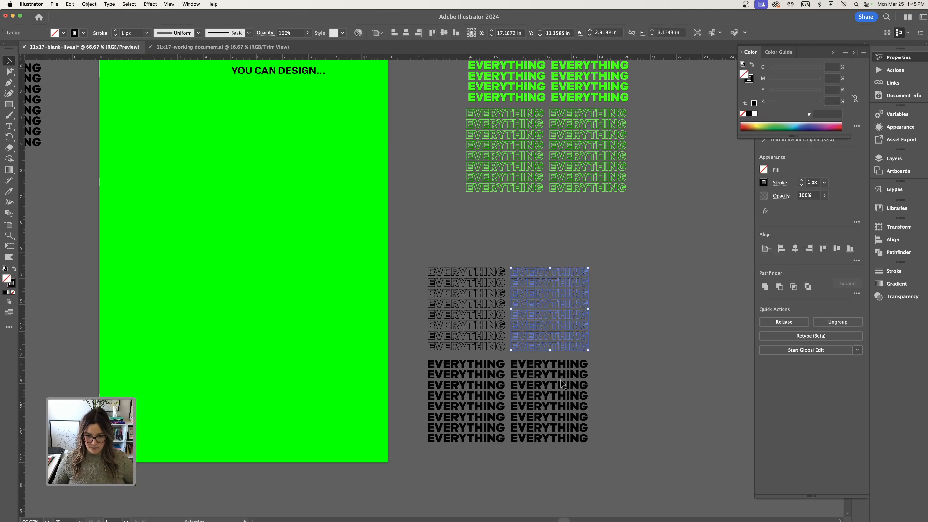
click(566, 368)
drag(676, 396, 676, 398)
click(631, 309)
drag(564, 314, 680, 391)
drag(551, 372, 552, 306)
click(553, 306)
mouse_move(464, 397)
mouse_down()
mouse_move(550, 396)
mouse_move(465, 397)
mouse_up()
drag(660, 394, 542, 405)
click(590, 382)
Step: Align the outlined and solid blocks by their vertical centers in the upper row and in the lower row
drag(439, 226, 604, 326)
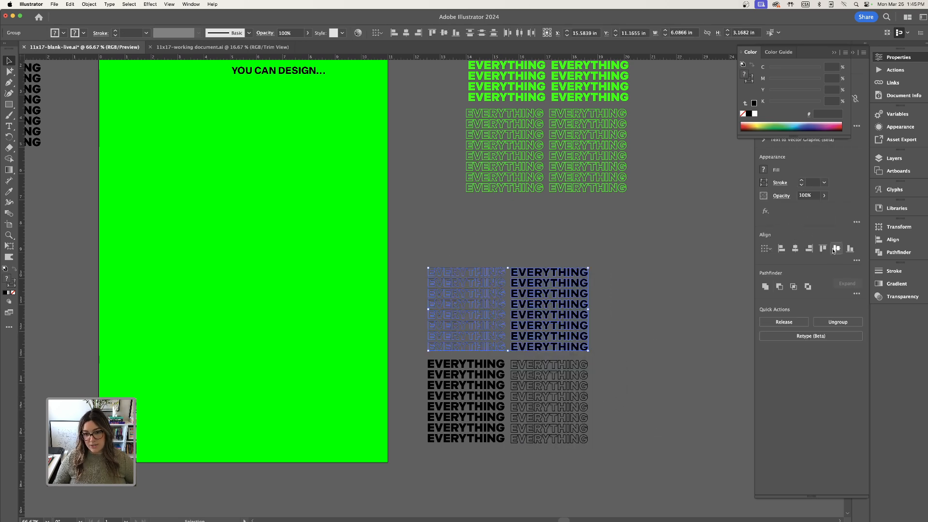
click(449, 257)
drag(494, 282, 554, 317)
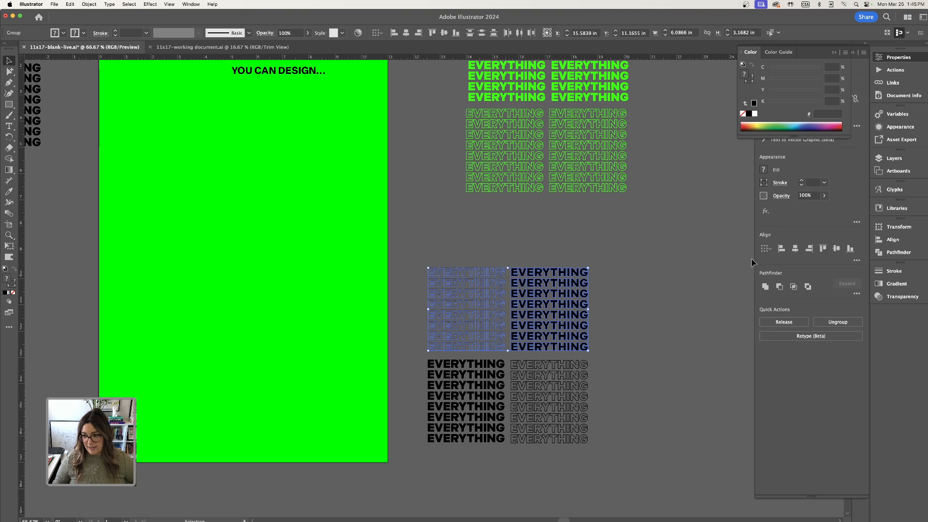
click(838, 250)
click(630, 277)
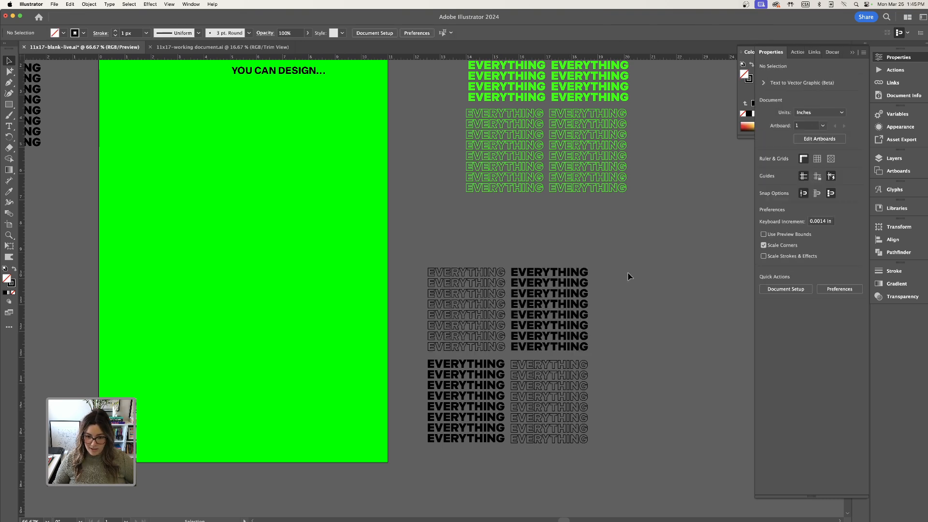
click(585, 424)
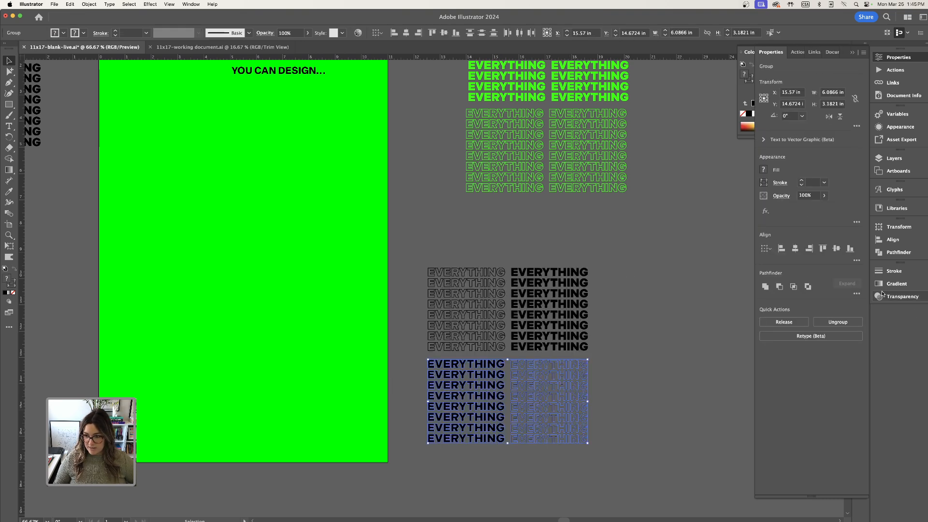
click(647, 373)
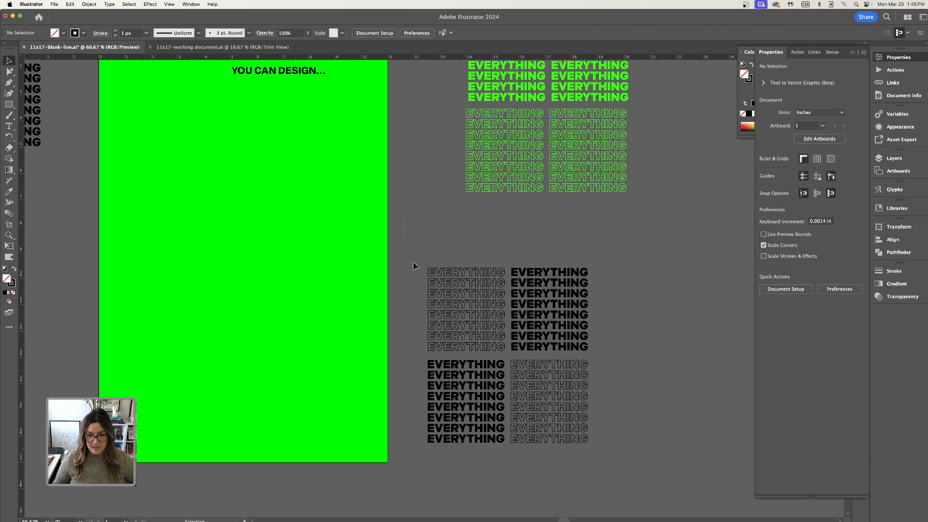
Step: Align the stacked black EVERYTHING blocks horizontally within the left column and within the right column
click(443, 393)
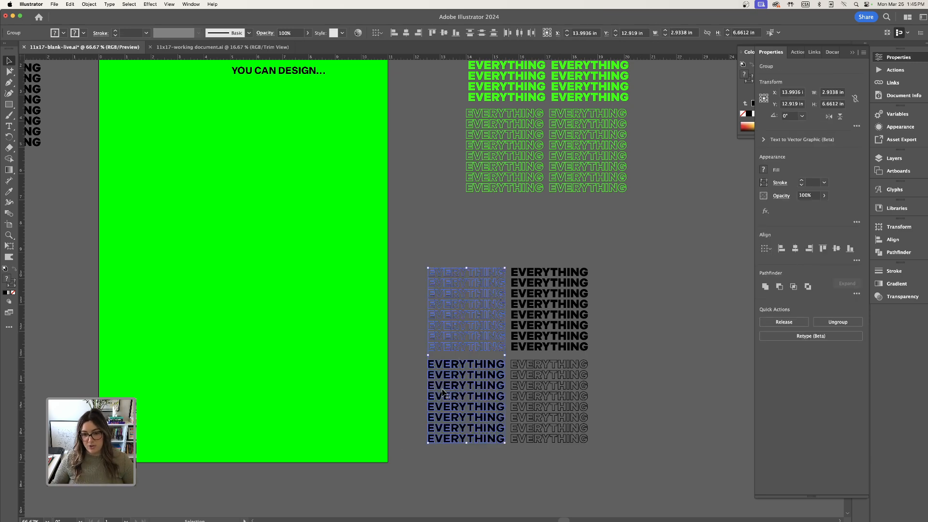
click(535, 247)
click(550, 310)
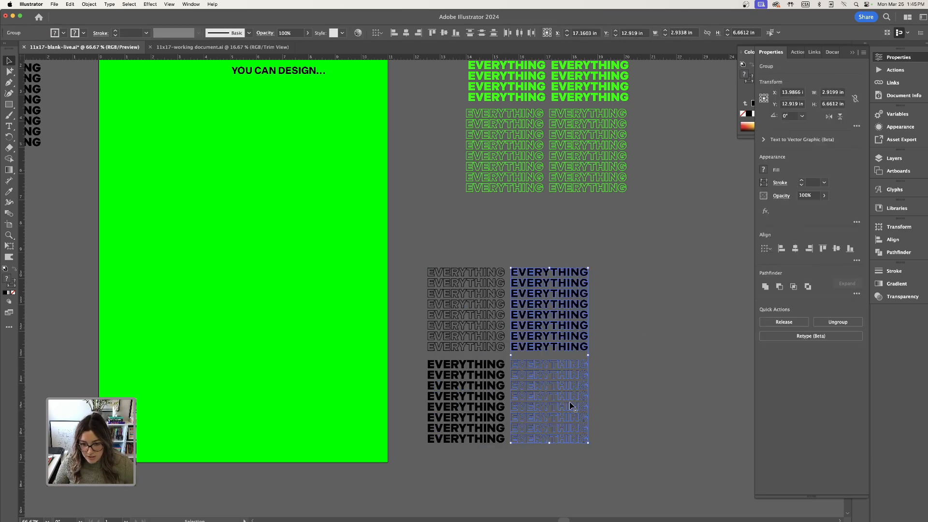
click(680, 283)
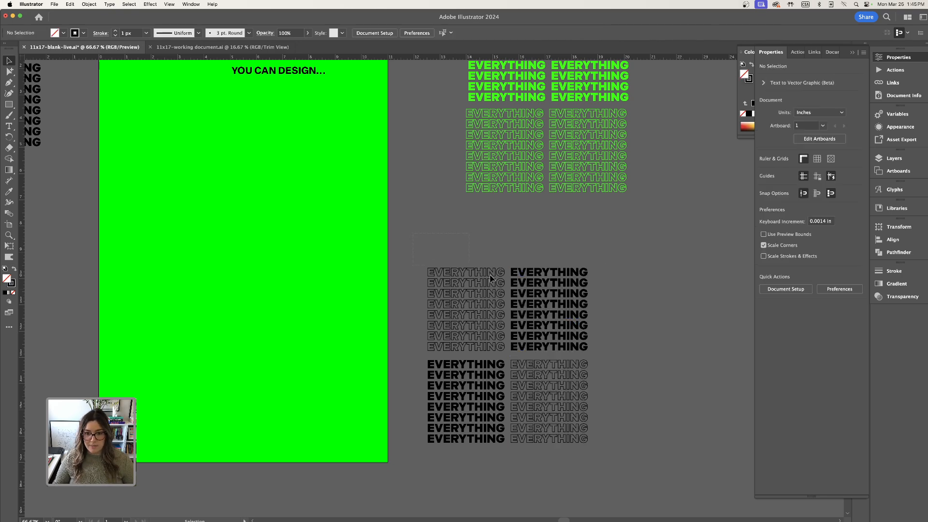
Step: Group the two blocks of the upper row, and group the two blocks of the lower row
drag(450, 260, 596, 321)
click(615, 320)
drag(592, 424, 633, 425)
key(super+g)
click(632, 425)
scroll(486, 287, left, 3)
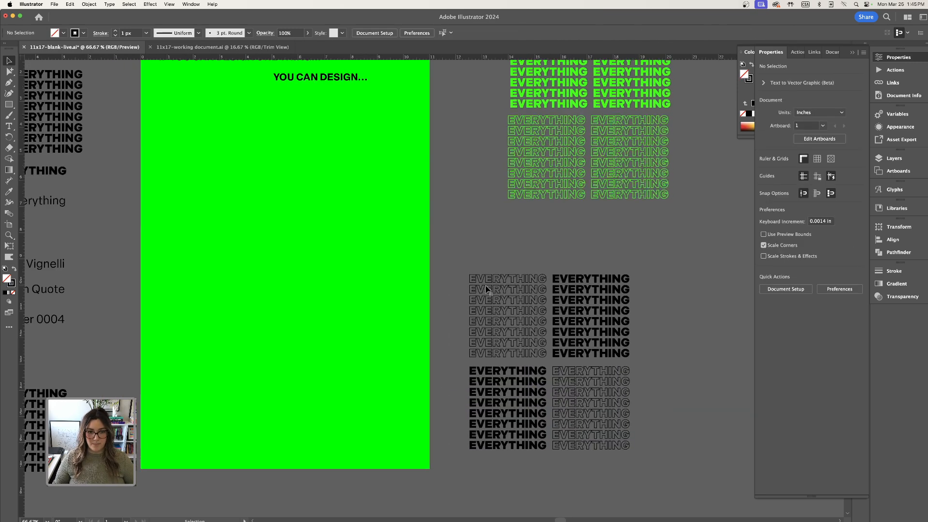
Step: Try to move the grouped upper row of EVERYTHING blocks onto the green artboard
drag(539, 320, 345, 174)
drag(338, 211, 599, 357)
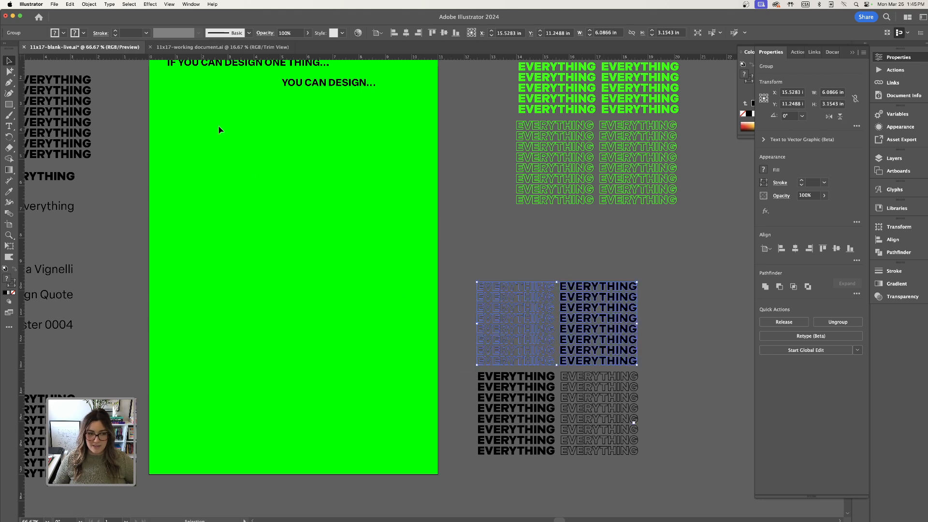
click(92, 4)
Step: Bring both grouped rows of black EVERYTHING blocks to the front of the stacking order and deselect them
click(513, 265)
drag(675, 475, 676, 476)
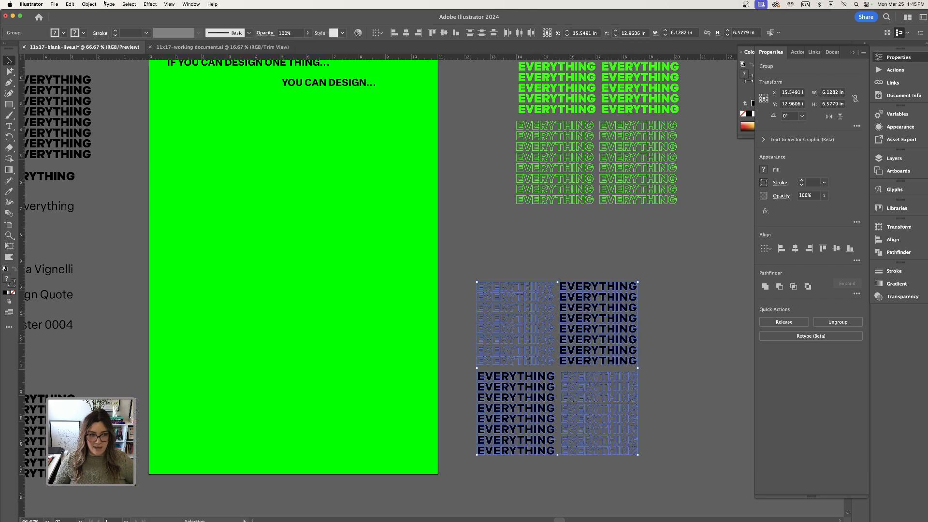
click(91, 6)
mouse_move(95, 24)
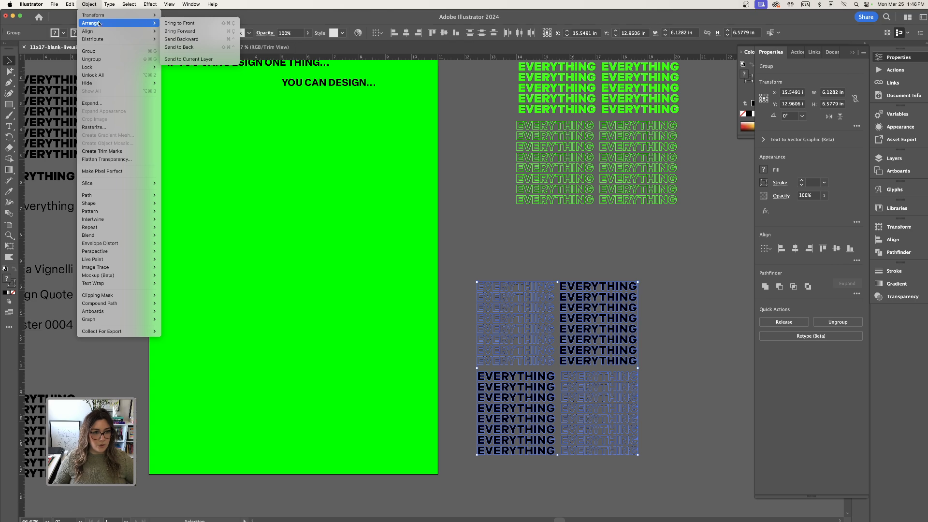
click(180, 22)
click(523, 238)
Step: Move both rows of black EVERYTHING blocks onto the green poster below the quote lines, centered at about X 4.58 in, Y 7.81 in
scroll(459, 240, left, 1)
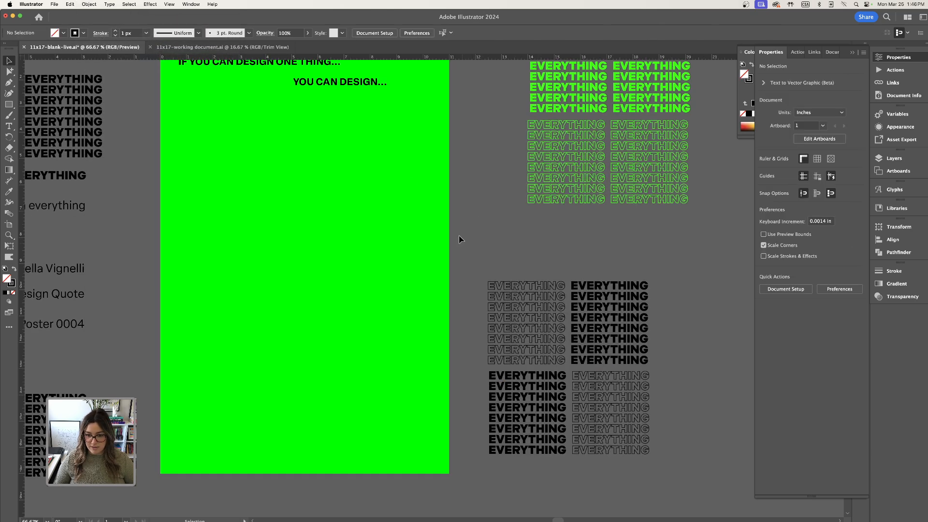
drag(626, 425, 338, 290)
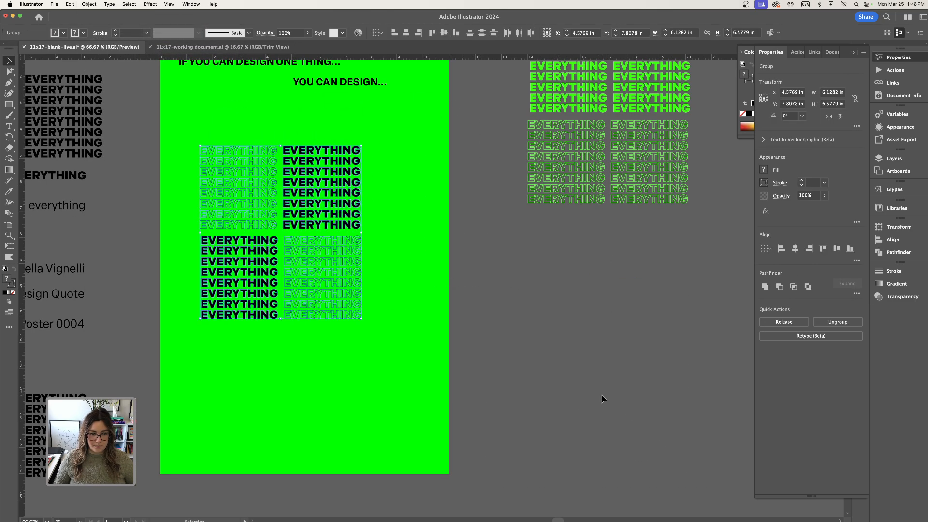
click(603, 399)
key(super+minus)
scroll(411, 334, left, 1)
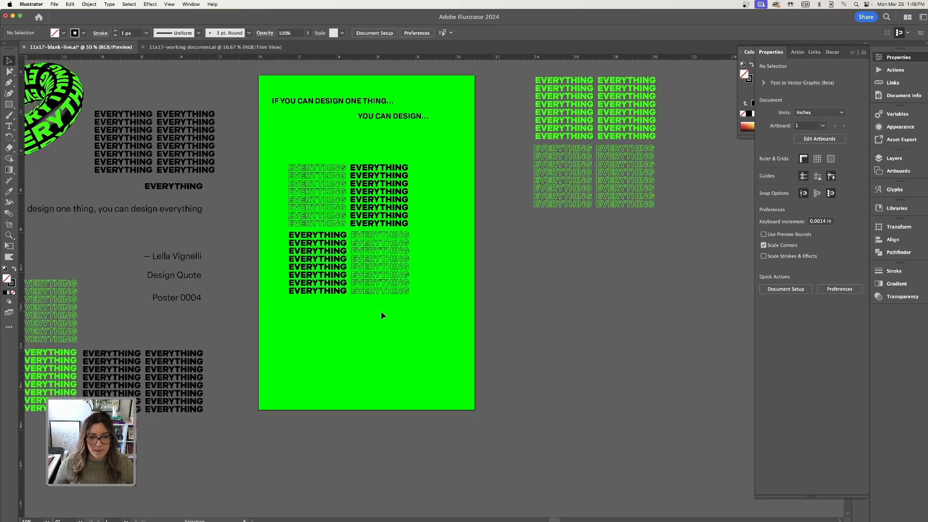
Step: Move the lower EVERYTHING row to the poster's lower-right corner and the upper row to the left edge, aligned with the quote line
click(394, 267)
drag(388, 265, 439, 364)
click(439, 296)
scroll(425, 284, left, 2)
scroll(426, 284, up, 1)
drag(387, 238, 373, 219)
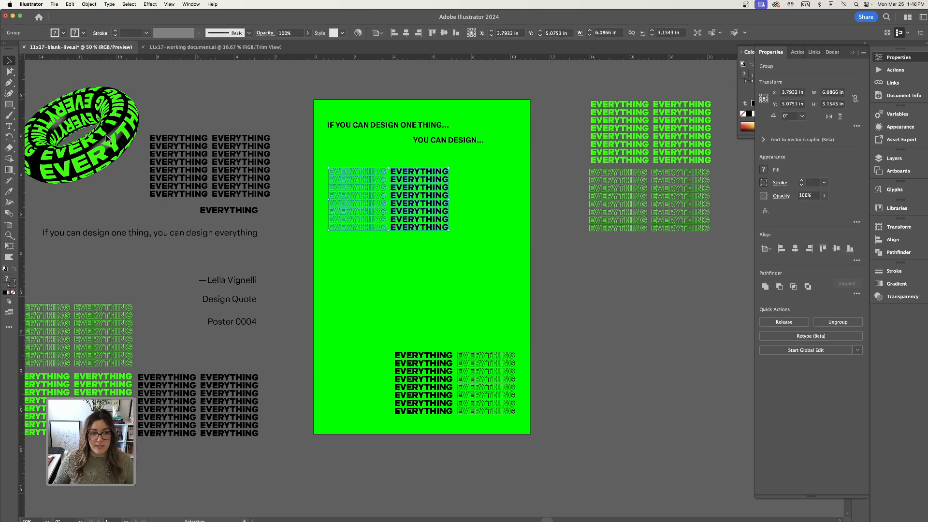
click(387, 299)
Step: Move "YOU CAN DESIGN…" closer beneath the first quote line and align it to that line's left edge
drag(448, 145, 449, 140)
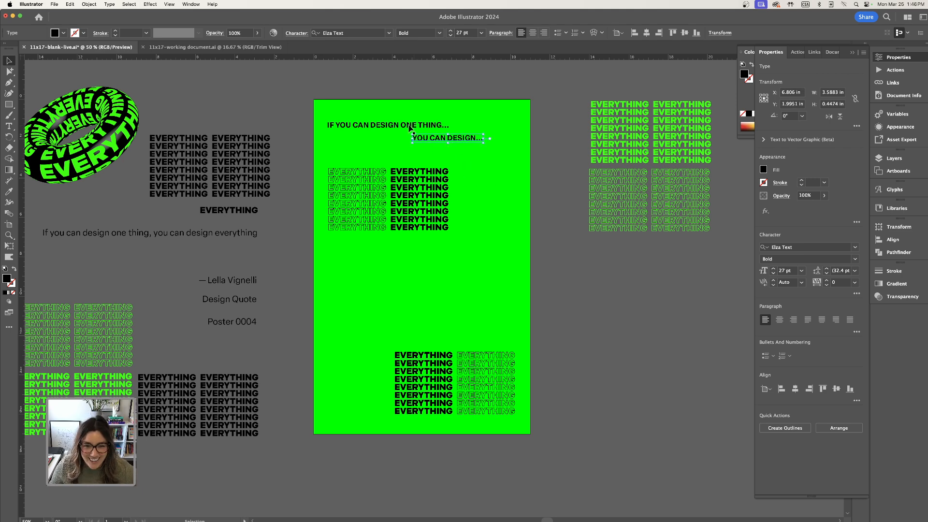
click(502, 177)
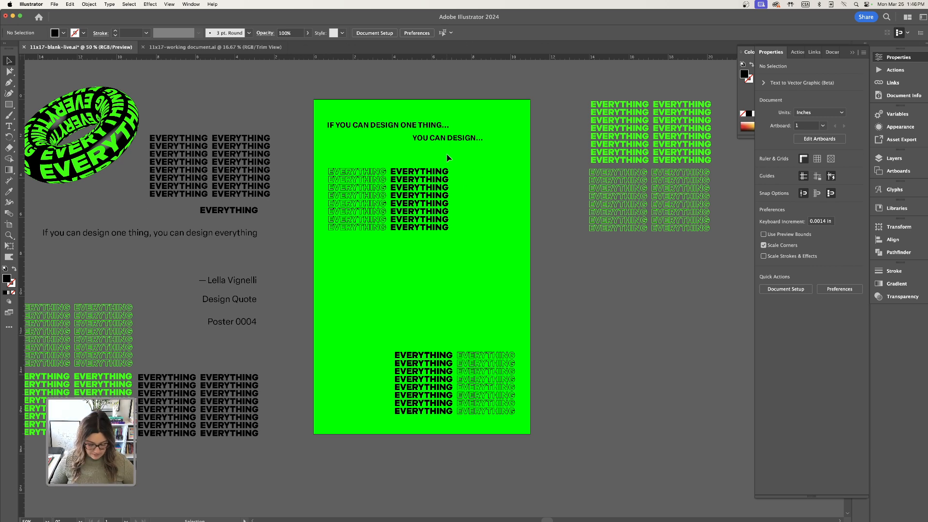
drag(440, 140, 356, 139)
click(483, 195)
key(space)
drag(483, 290, 505, 272)
Step: Move the 3D EVERYTHING ring onto the middle of the poster and enlarge its source circle to about 2.71 in
drag(116, 146, 473, 267)
click(89, 4)
mouse_move(111, 23)
click(174, 23)
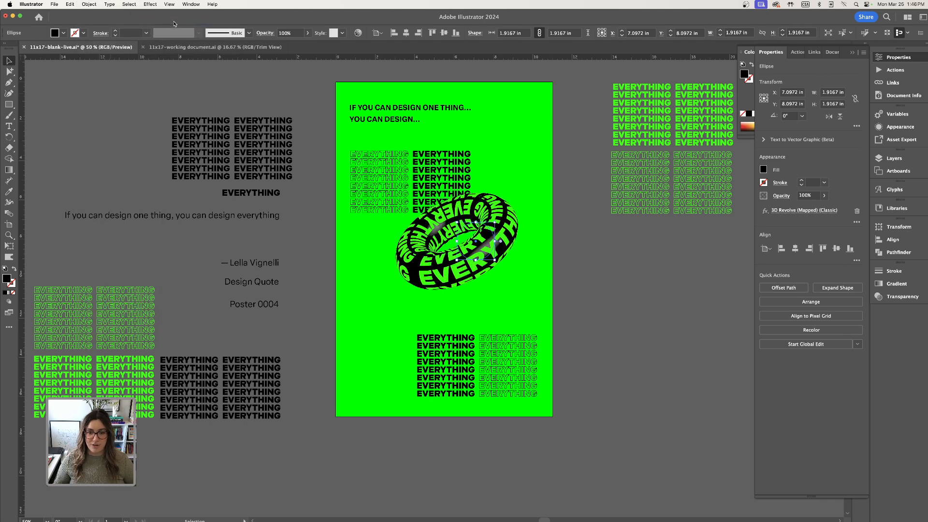
scroll(499, 212, down, 2)
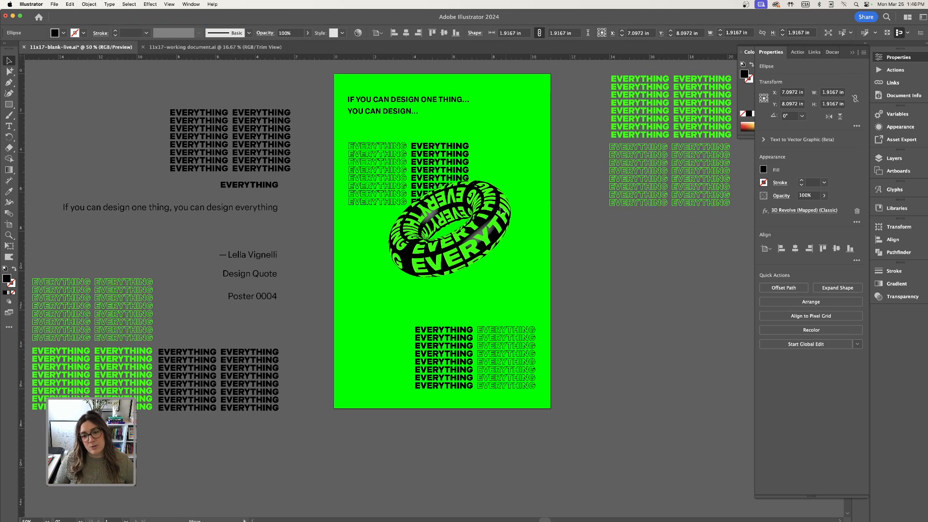
drag(499, 212, 504, 217)
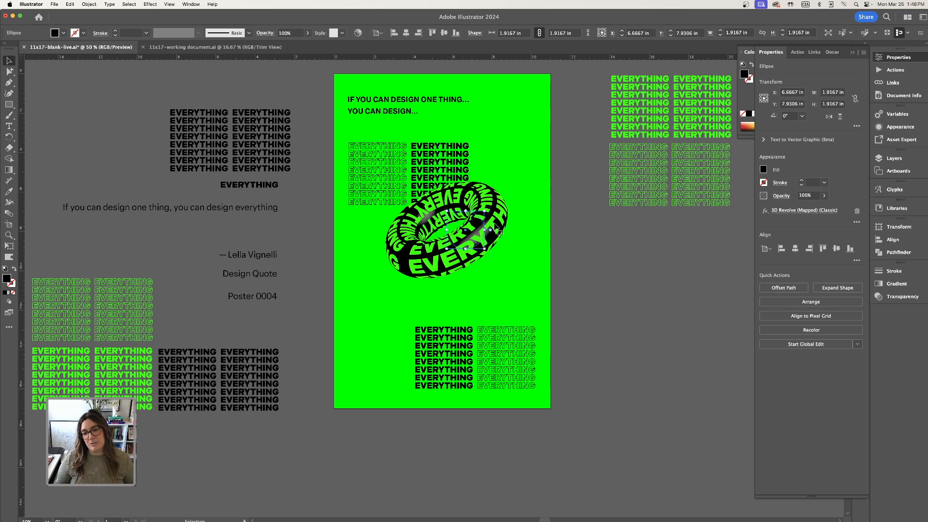
drag(491, 208, 505, 196)
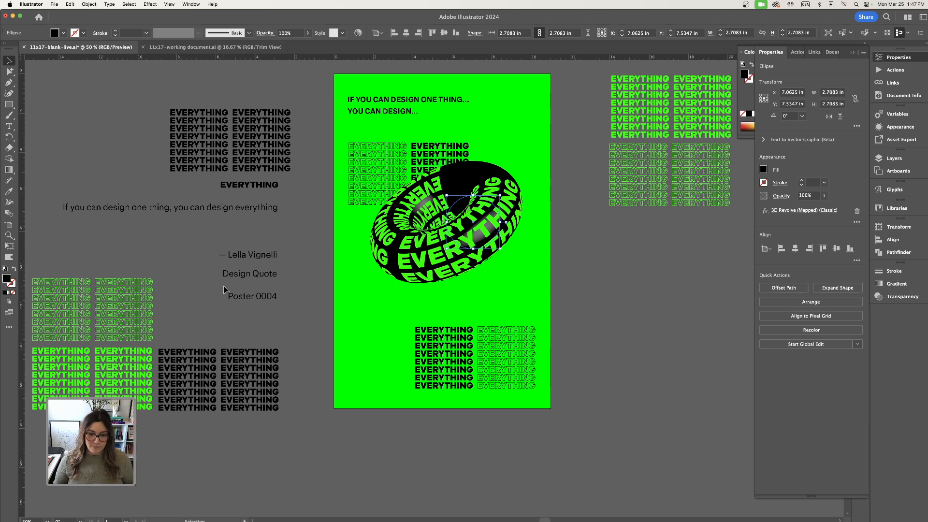
Step: Place the 3D EVERYTHING ring off the artboard to the right, with its source circle scaled to about 1.43 in
drag(502, 193, 665, 289)
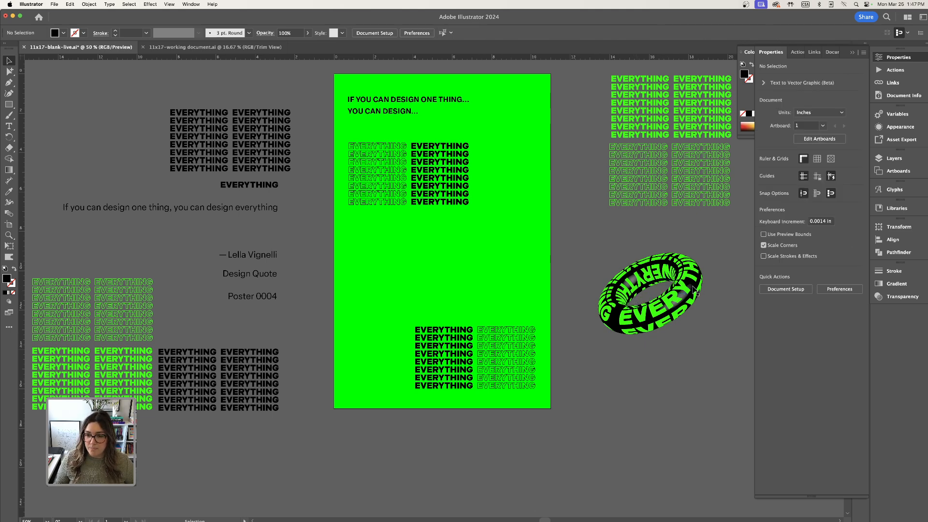
drag(696, 292, 684, 289)
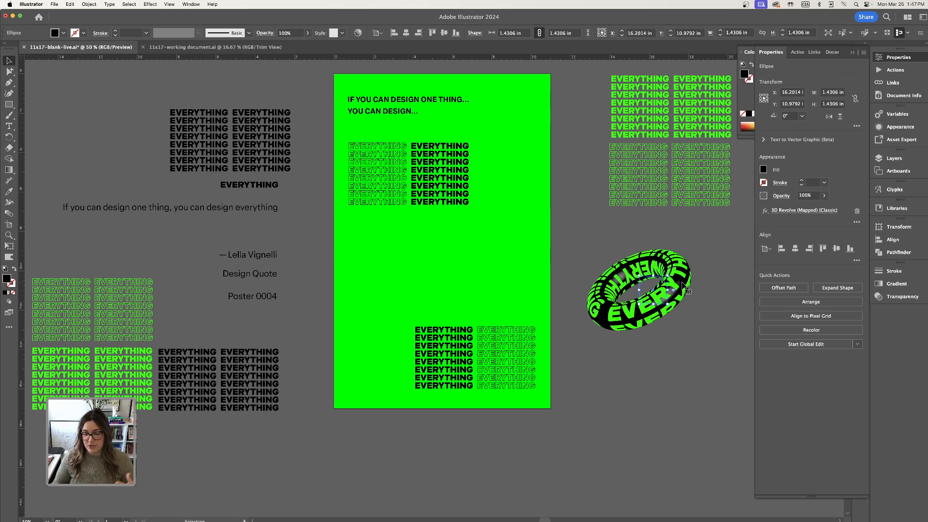
click(670, 241)
drag(681, 262, 675, 254)
drag(690, 315, 656, 296)
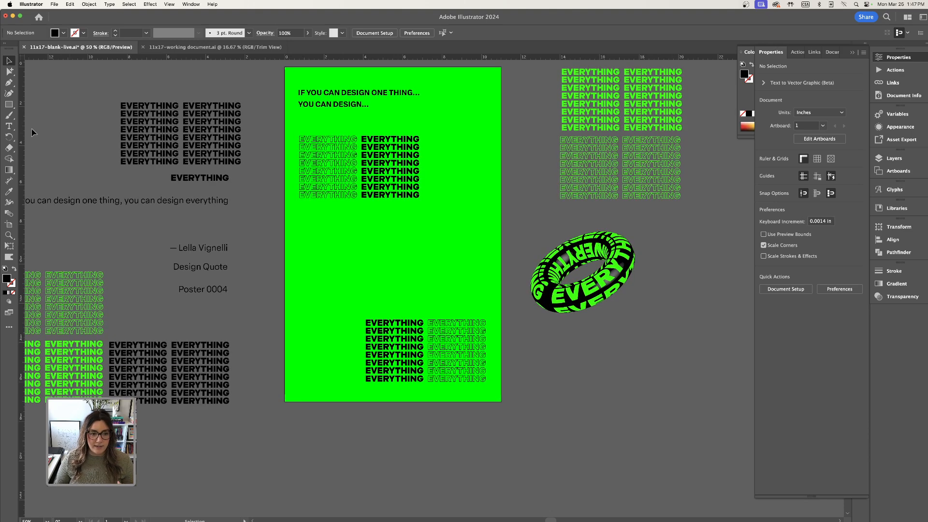
Step: Draw a circle about 1.85 in in diameter on the pasteboard below the 3D ring
drag(9, 104, 38, 115)
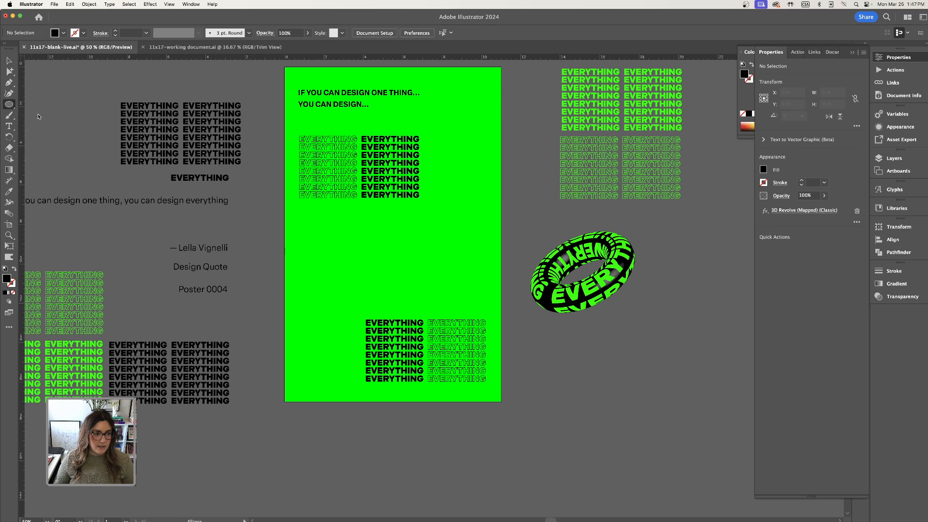
scroll(628, 309, down, 3)
scroll(628, 309, right, 3)
drag(569, 309, 606, 331)
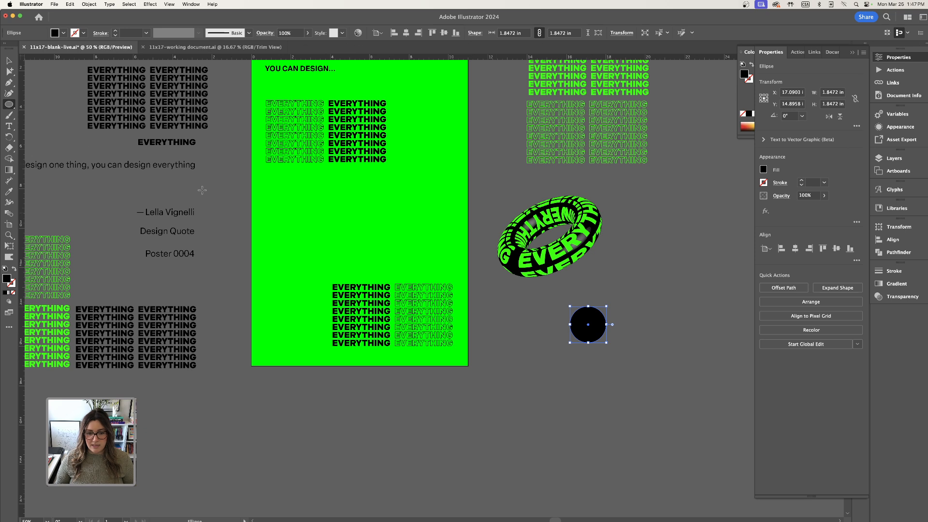
click(8, 61)
click(464, 408)
Step: Fill the new circle with the poster's neon green using the Eyedropper, and deselect it
click(602, 333)
key(i)
click(341, 265)
click(9, 61)
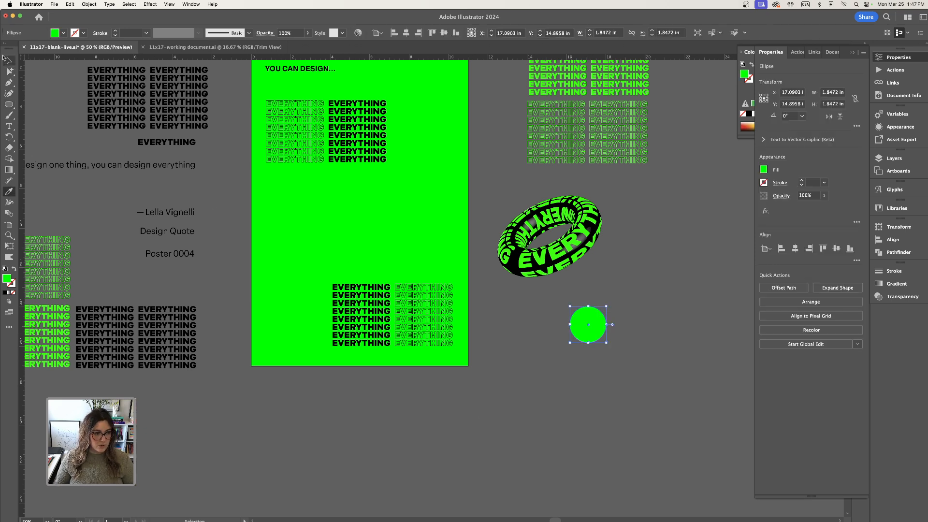
click(175, 391)
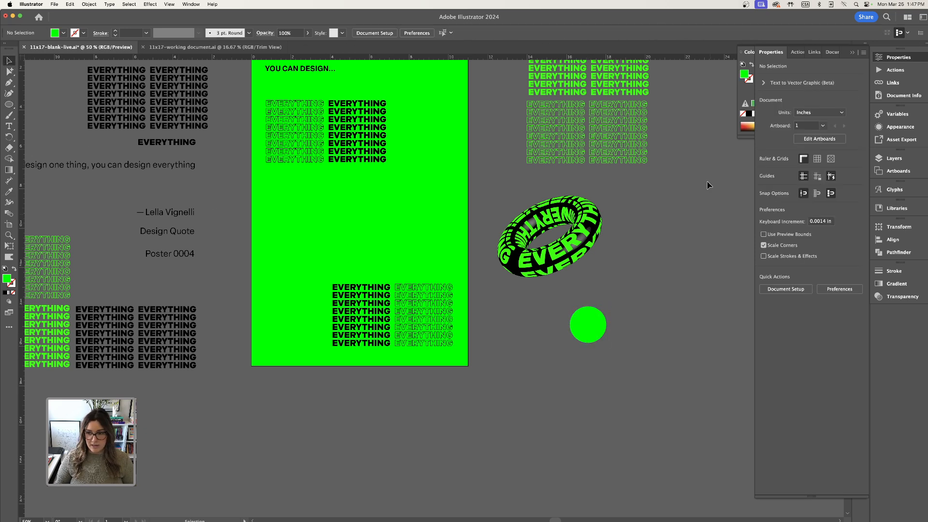
Step: Duplicate the lower EVERYTHING row from the poster onto the pasteboard below the green circle
click(855, 53)
drag(420, 335, 598, 410)
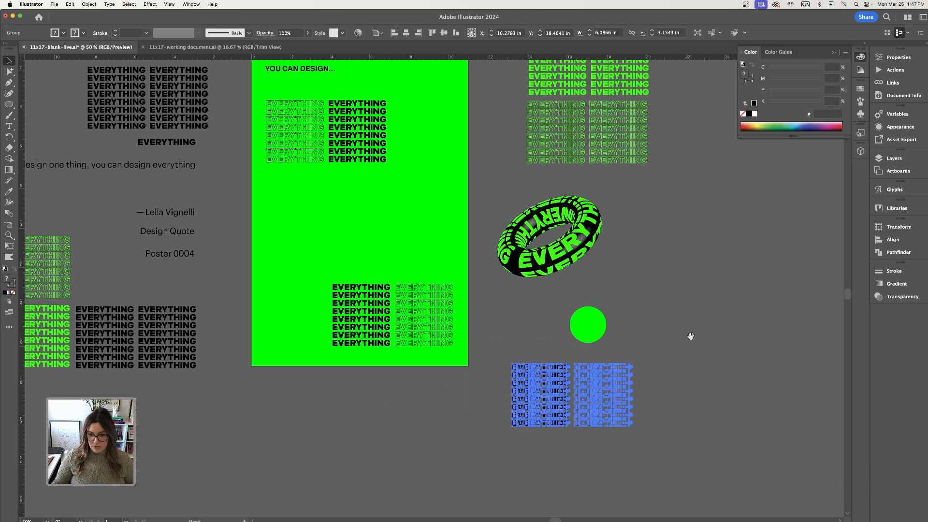
scroll(689, 334, right, 5)
Step: Save the duplicated row as a static Graphic symbol named "Everything – Black fill and outline" and park the row beside the green outlined blocks
click(859, 115)
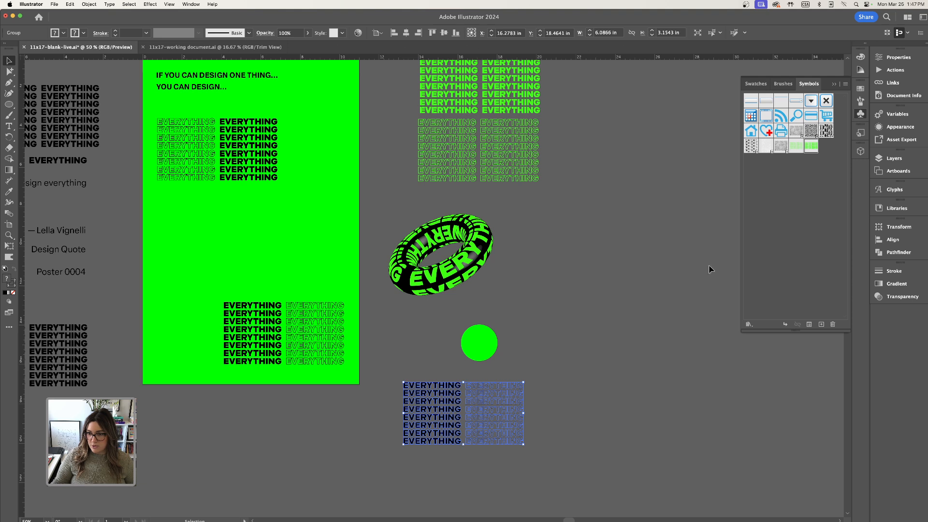
drag(496, 411, 754, 232)
click(461, 226)
click(457, 245)
drag(483, 213, 419, 215)
text(Everything – Black)
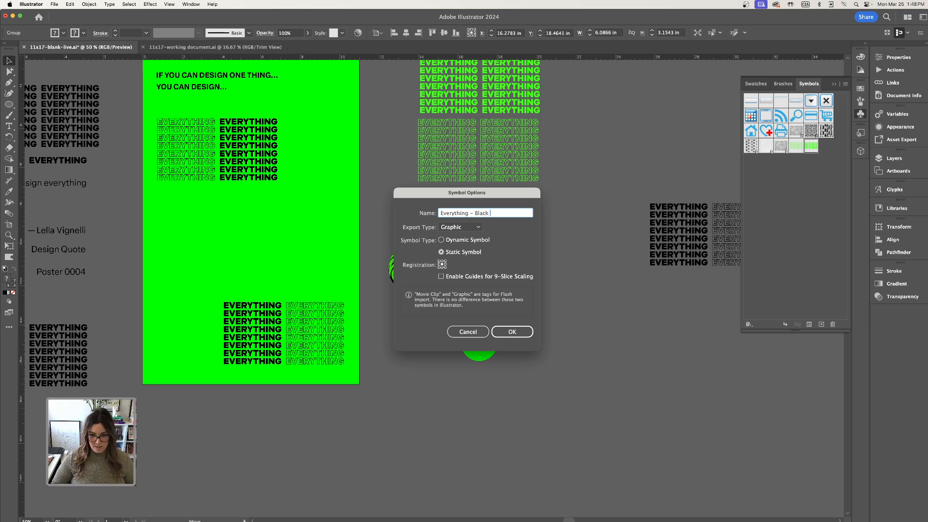
text(l and outline)
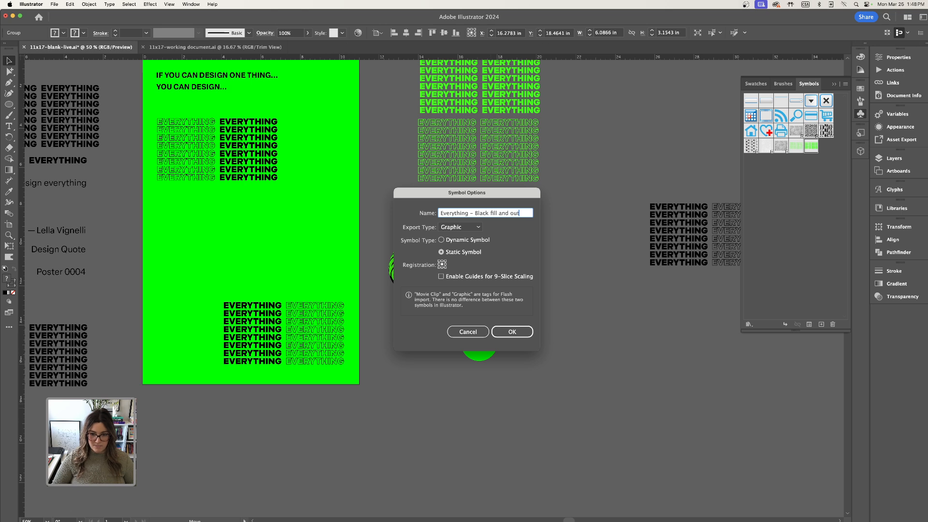
click(512, 332)
drag(494, 404, 634, 141)
Step: Try a classic 3D Revolve on the small green circle with a 140 pt offset from the left edge
click(484, 352)
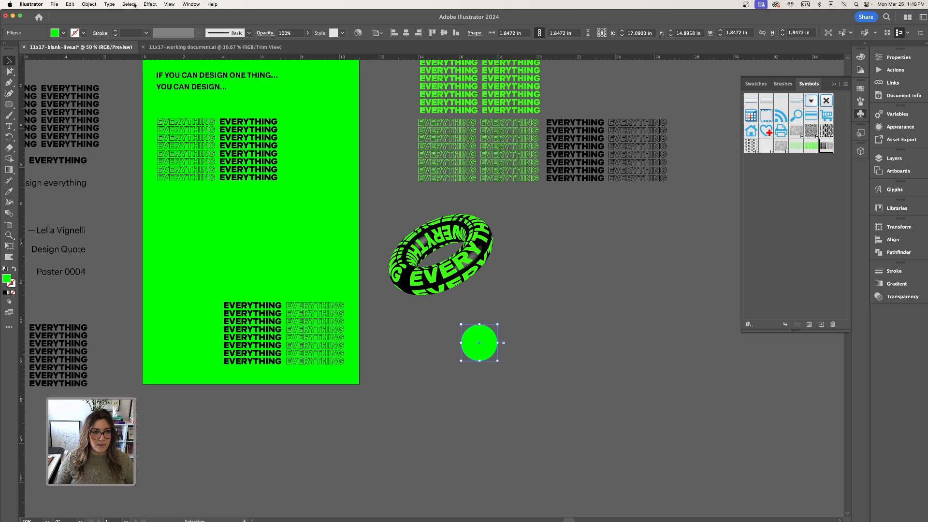
click(149, 4)
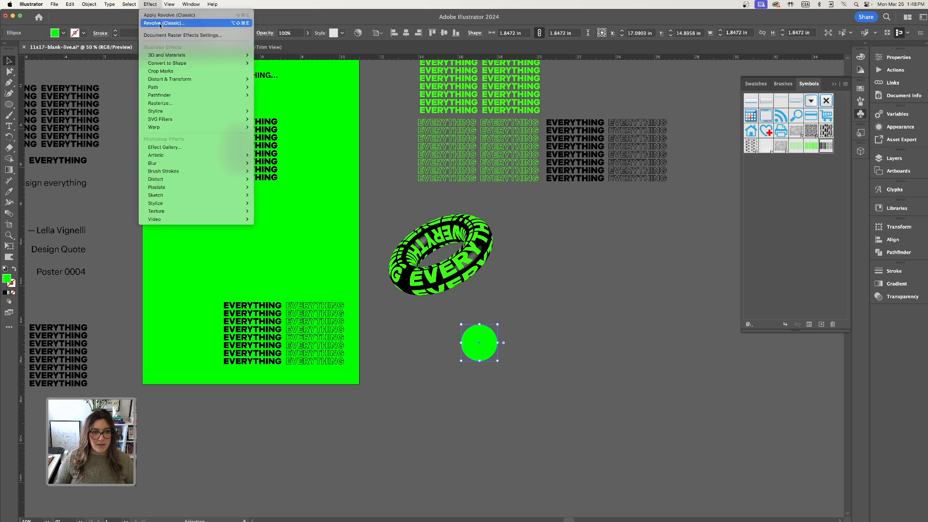
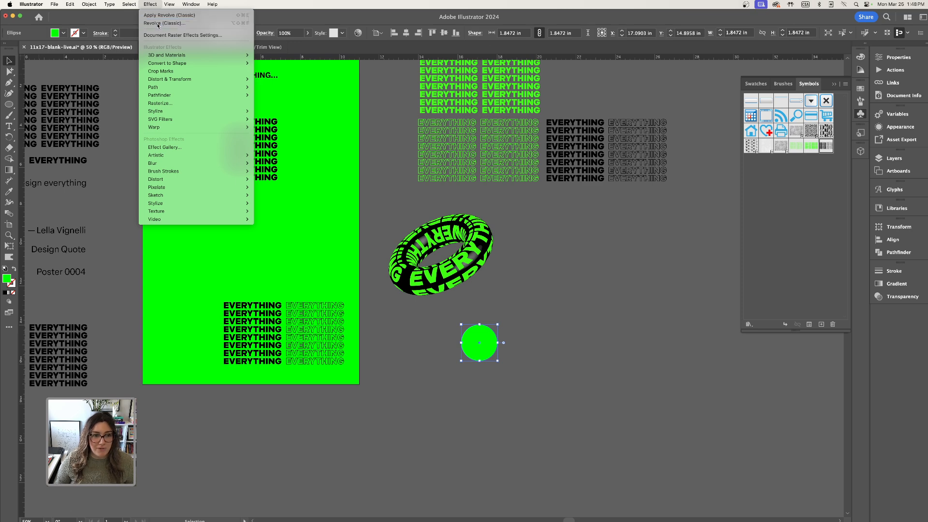
click(158, 24)
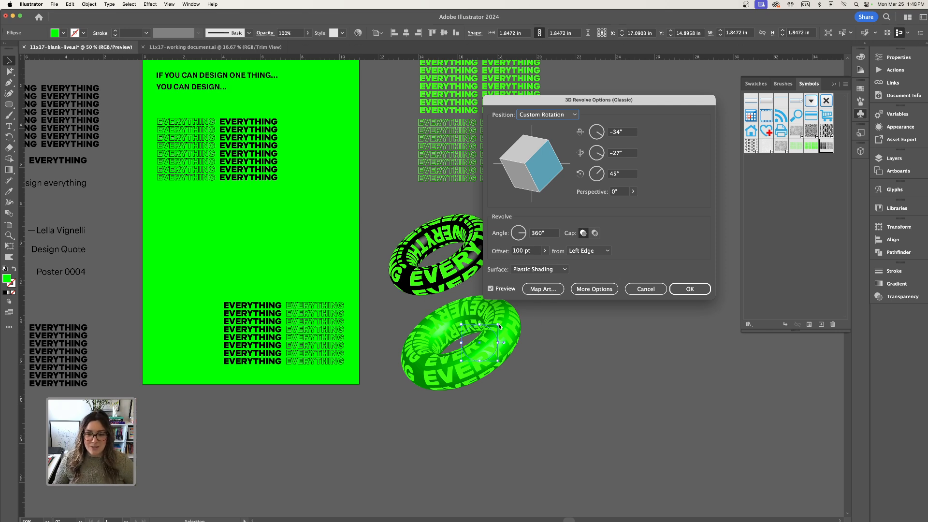
click(545, 250)
drag(521, 262, 516, 264)
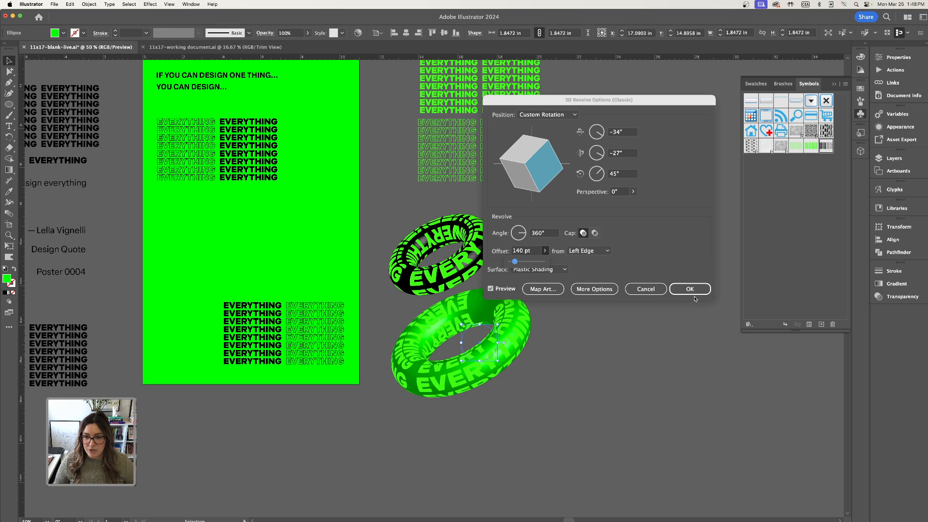
click(646, 289)
click(581, 362)
Step: Enlarge the green circle to about 3.06 in and place it to the lower right of the 3D ring
click(479, 346)
drag(497, 361, 576, 327)
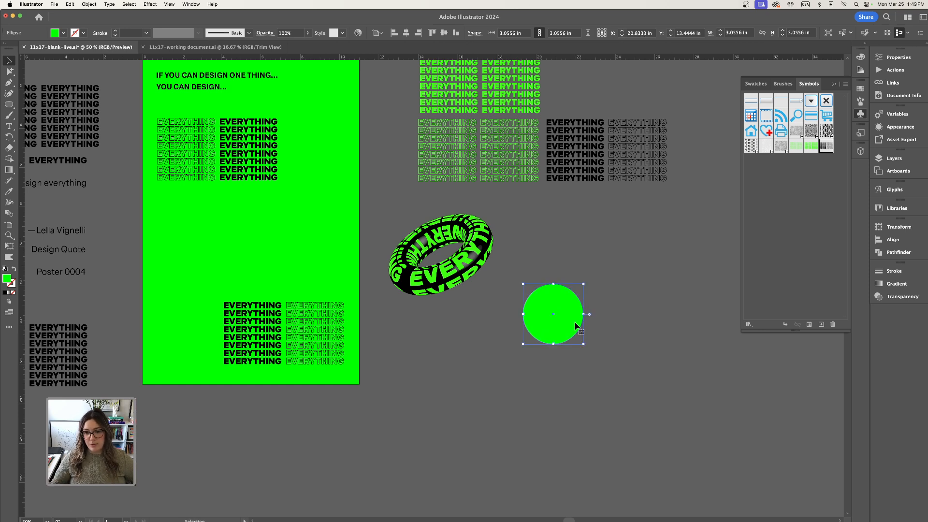
drag(577, 327, 576, 334)
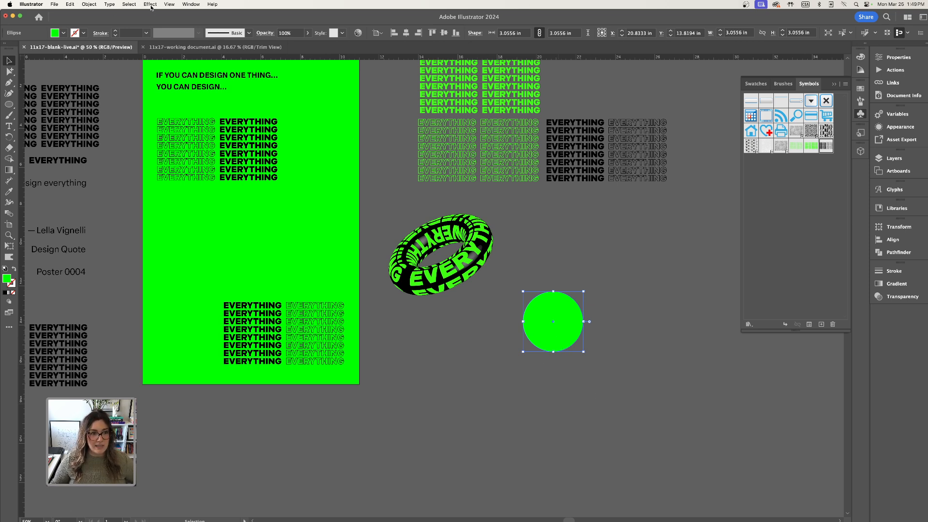
Step: Start a classic 3D Revolve with a 140 pt offset on the enlarged circle and scale its mapped neon green artwork to fit
click(150, 4)
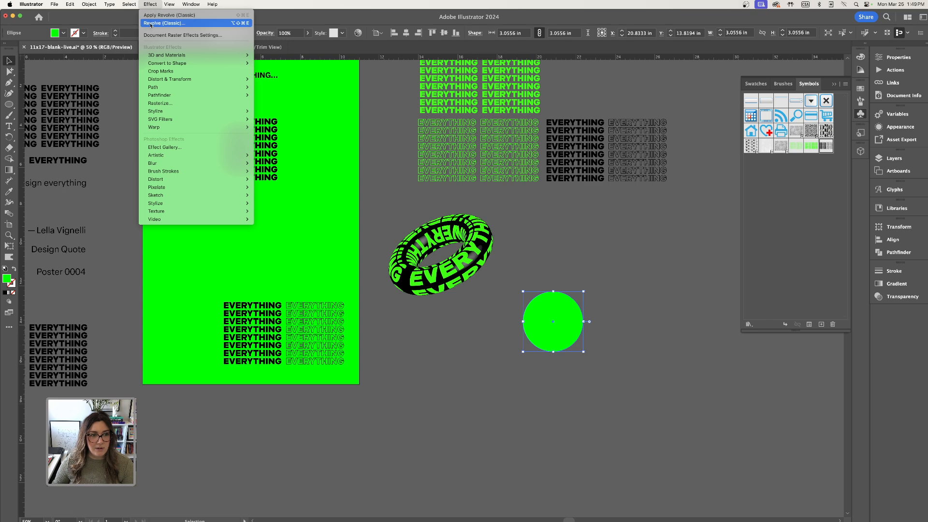
click(151, 24)
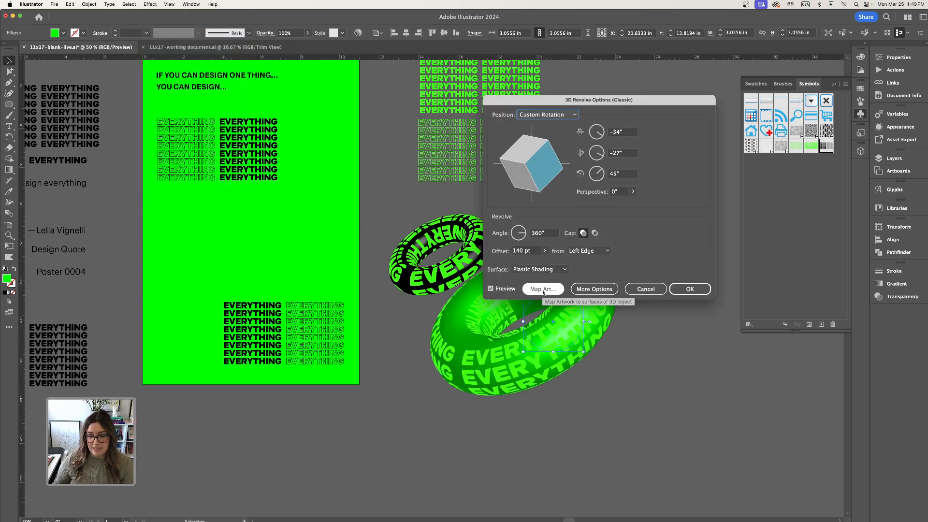
click(543, 289)
click(506, 257)
drag(633, 102, 737, 312)
drag(599, 99, 248, 288)
drag(663, 315, 196, 92)
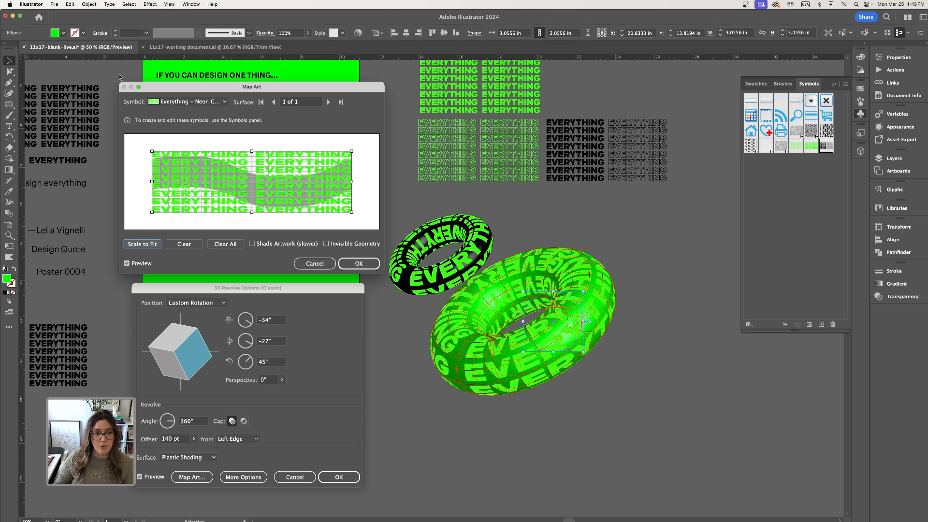
Step: Map the "Everything – Black fill and outline" symbol onto the revolved ring and scale it to fit the surface
click(189, 103)
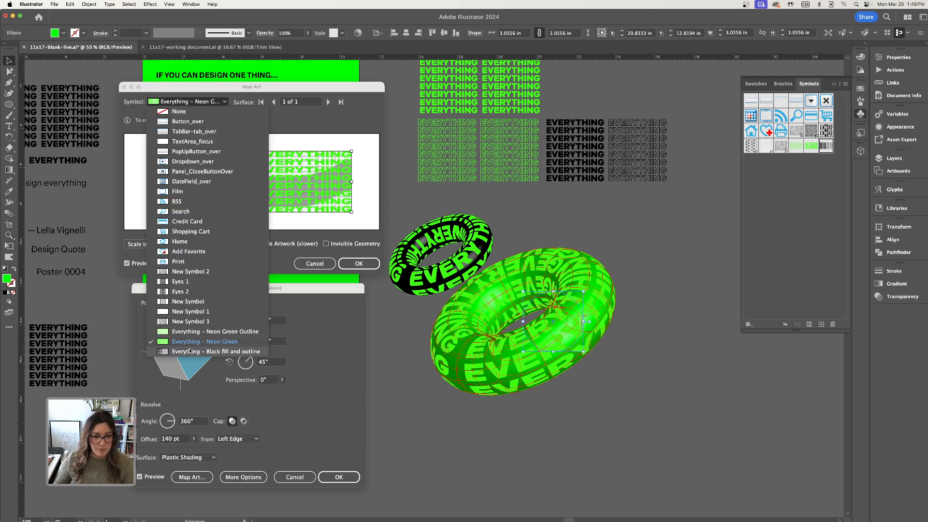
click(189, 351)
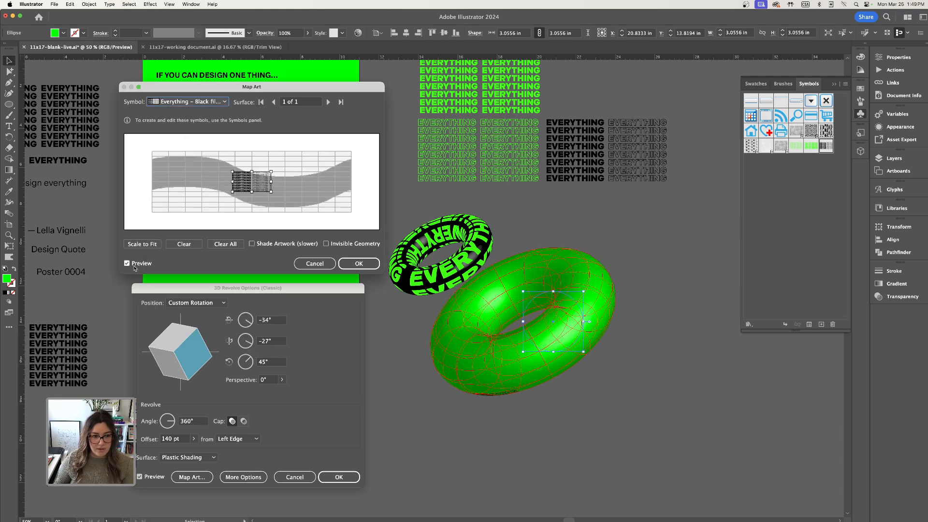
click(140, 244)
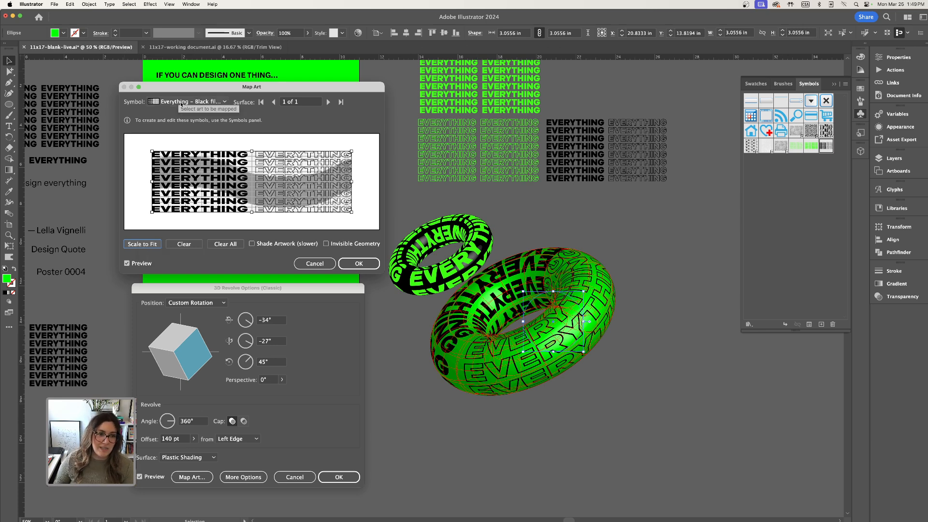
Step: Map the "Everything – Neon Green" symbol onto the ring, scaled to fit and stretched slightly taller, and apply the 3D Revolve
click(182, 103)
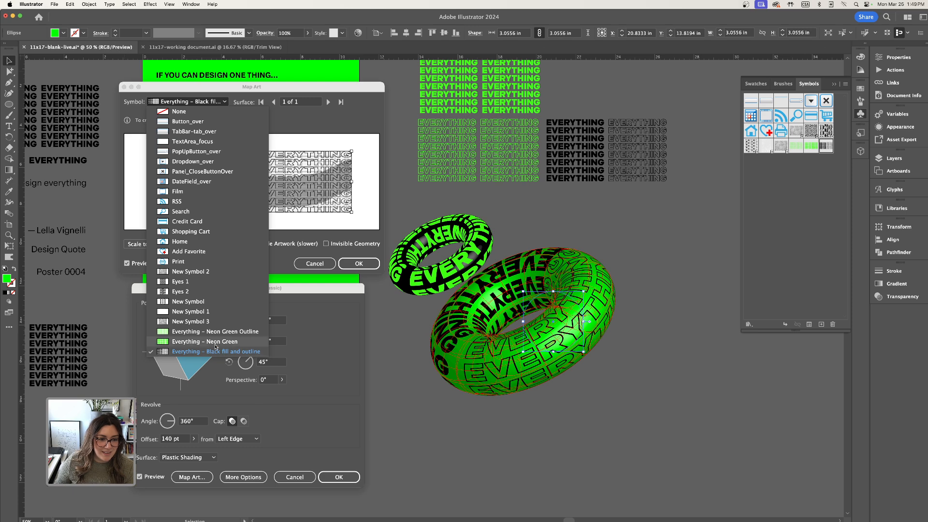
click(214, 342)
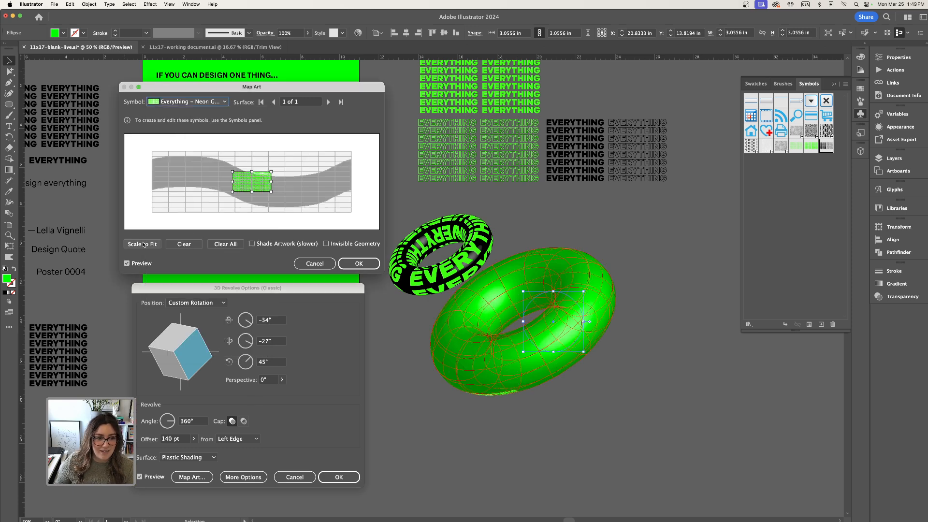
click(142, 244)
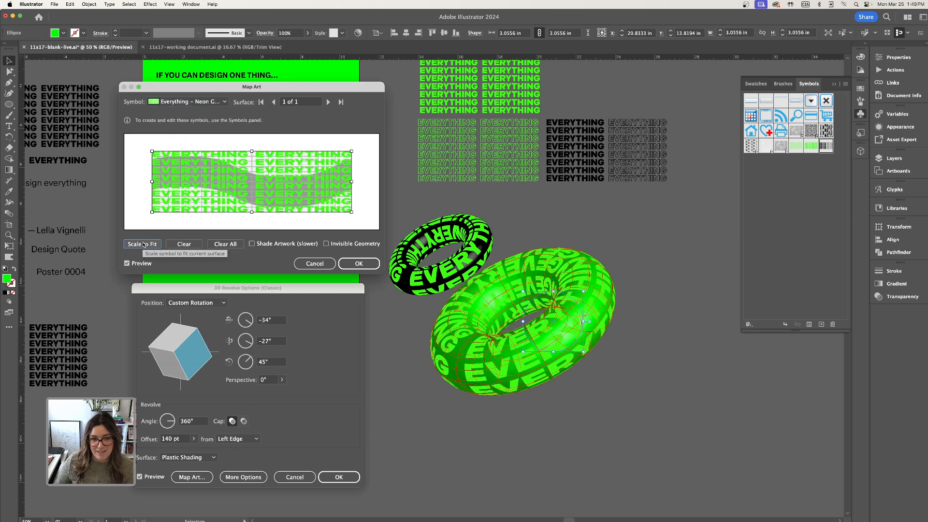
drag(352, 151, 354, 139)
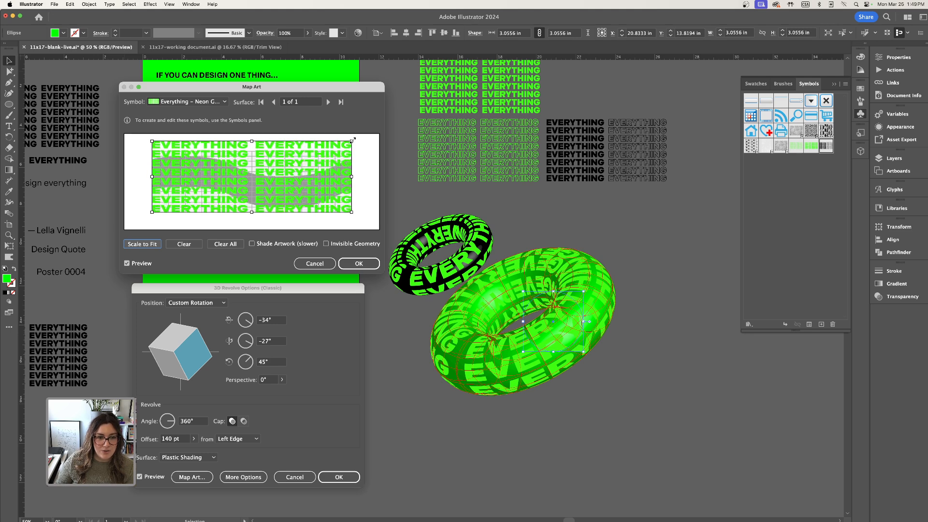
drag(308, 160, 308, 163)
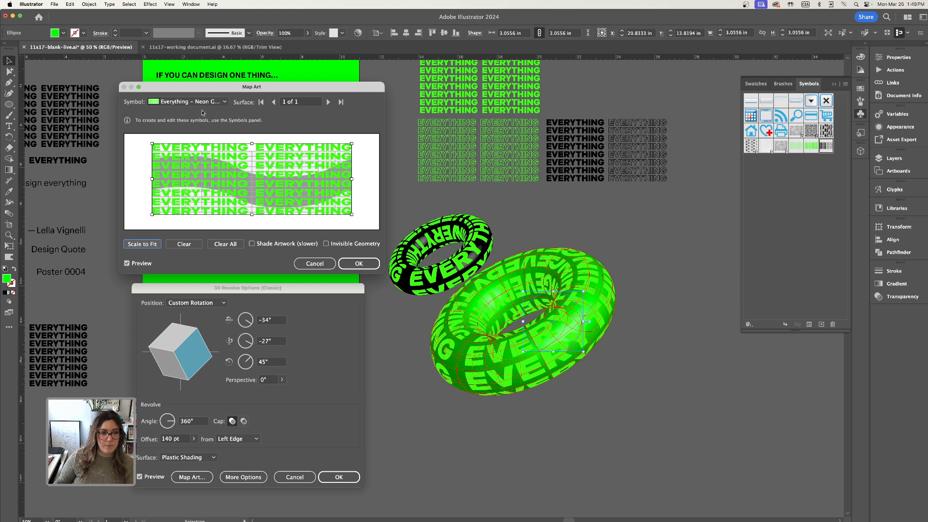
click(359, 263)
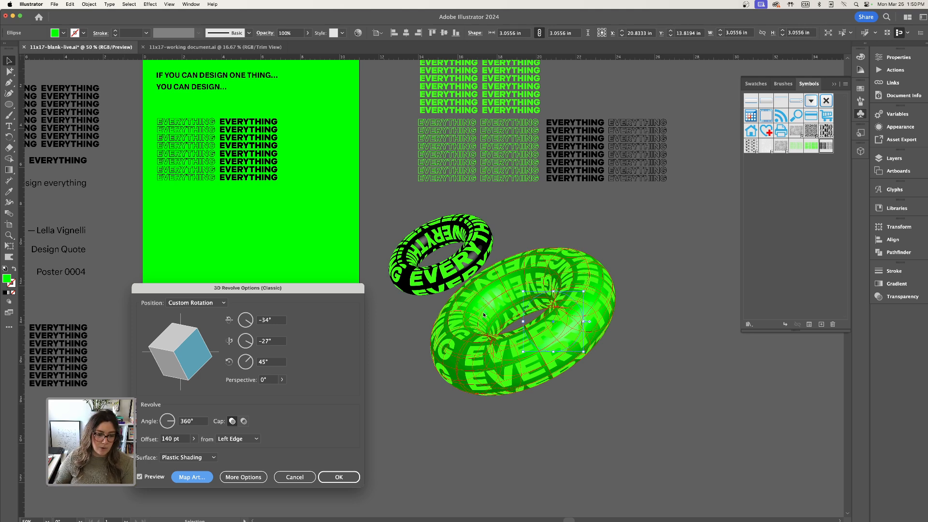
click(339, 478)
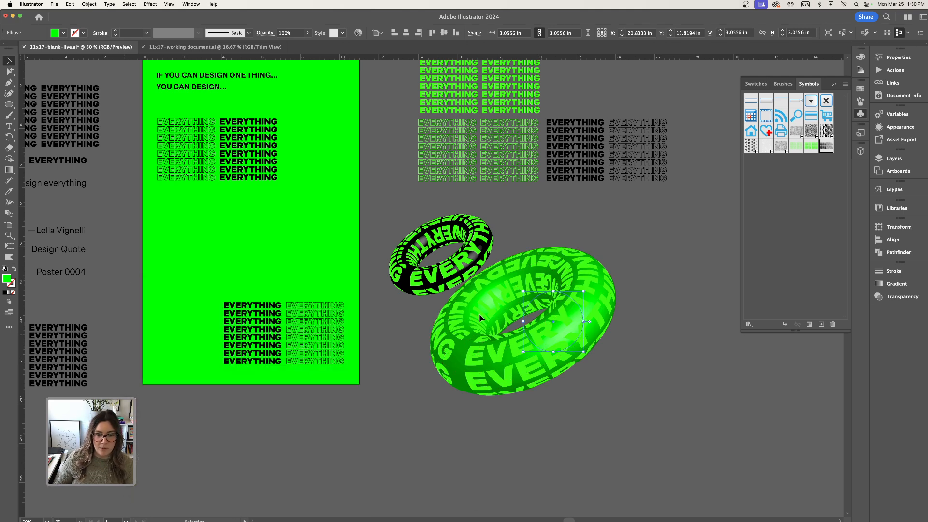
Step: Move the large 3D ring onto the poster's middle and shift the upper and lower EVERYTHING blocks slightly toward it
click(663, 358)
drag(607, 316, 335, 223)
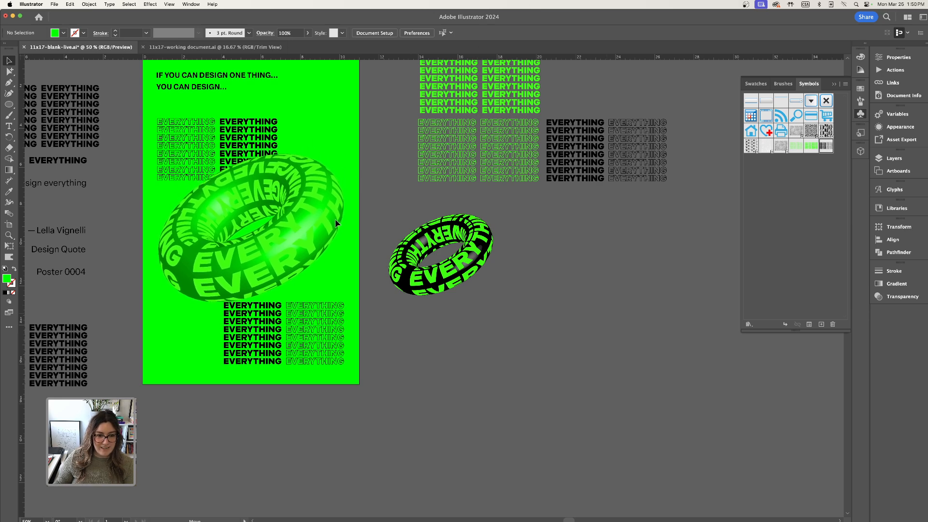
drag(325, 358, 325, 345)
drag(246, 137, 246, 141)
click(445, 369)
click(320, 331)
click(405, 372)
key(super+minus)
drag(450, 387, 537, 408)
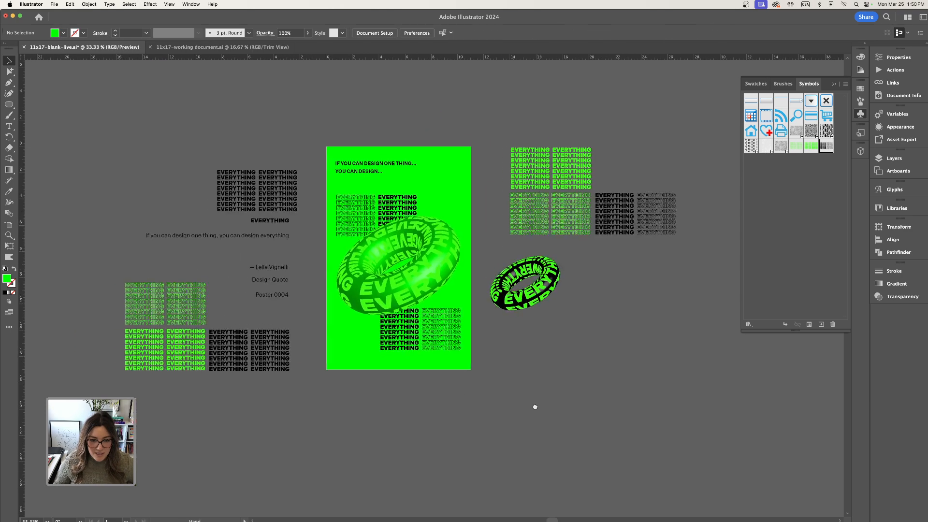
Step: Move the two quote lines down to just above the upper EVERYTHING block and set their font size to 18 pt
click(402, 176)
click(404, 180)
mouse_move(359, 176)
mouse_down()
mouse_move(358, 195)
mouse_move(369, 171)
mouse_move(372, 185)
mouse_up()
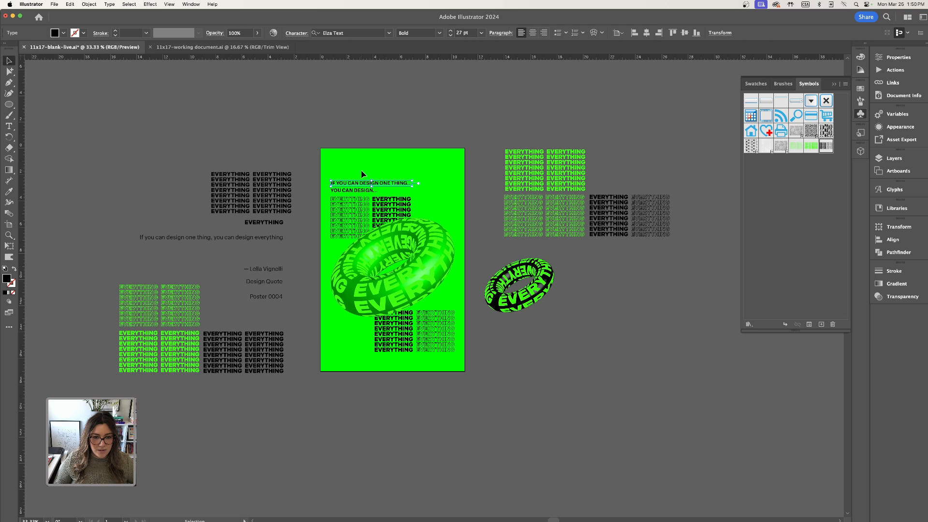
click(898, 58)
click(801, 271)
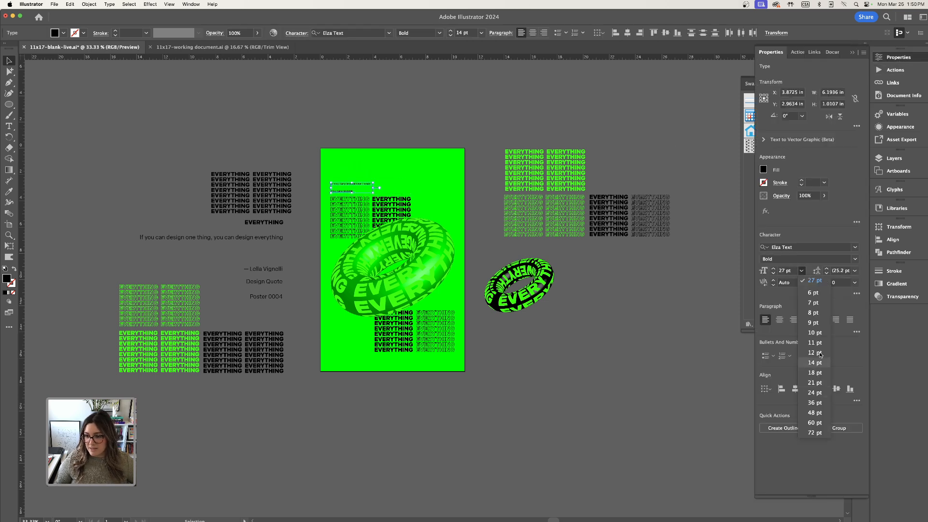
click(817, 378)
click(392, 173)
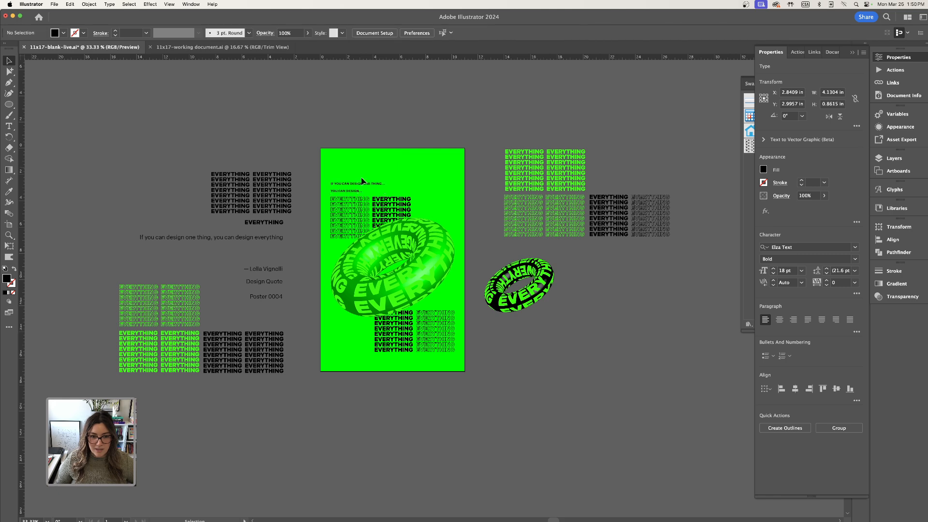
Step: Place "IF YOU CAN DESIGN ONE THING..." at the poster's upper left margin and "YOU CAN DESIGN..." beside it near the right margin
key(super+=)
key(super+=)
scroll(379, 167, up, 5)
drag(254, 132, 294, 177)
drag(293, 157, 293, 120)
click(407, 159)
key(super+z)
click(230, 135)
drag(289, 179, 459, 118)
click(317, 139)
Step: Align the two quote lines at the poster's top edge by their vertical centers
drag(273, 94, 448, 135)
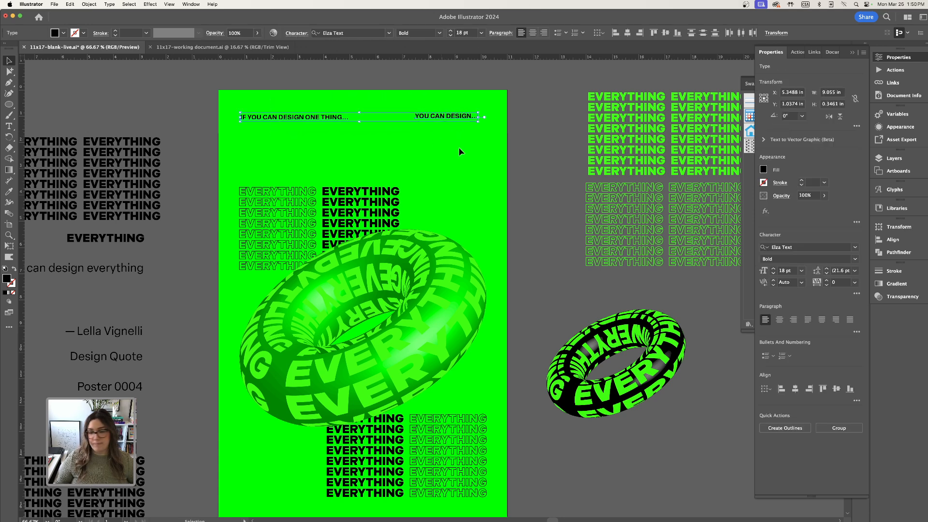
click(835, 392)
click(456, 168)
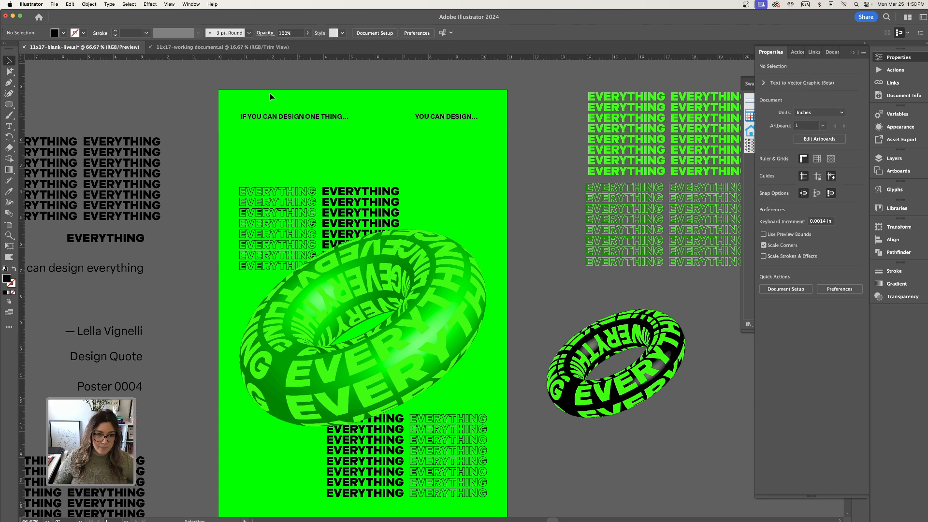
Step: Shift the "YOU CAN DESIGN..." line right to meet the right edge of the lower EVERYTHING block
drag(461, 138, 248, 97)
key(super+g)
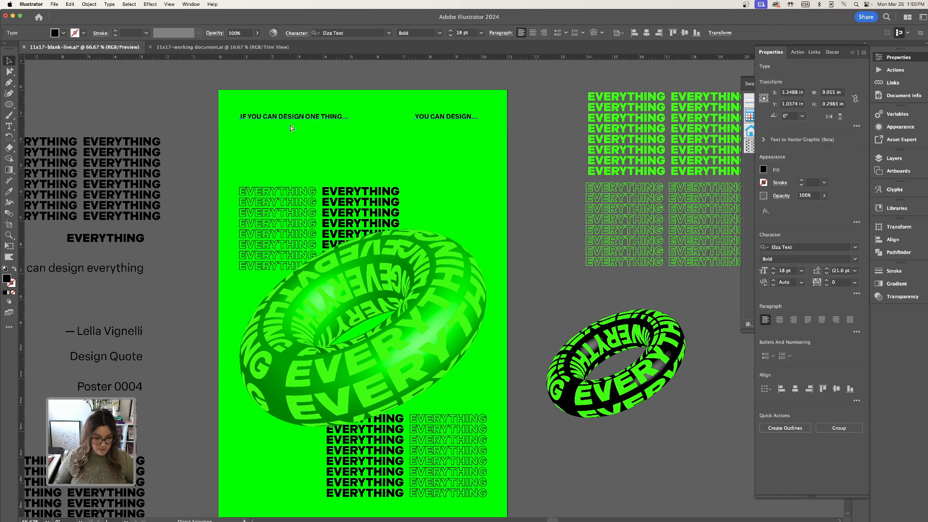
click(372, 144)
click(458, 117)
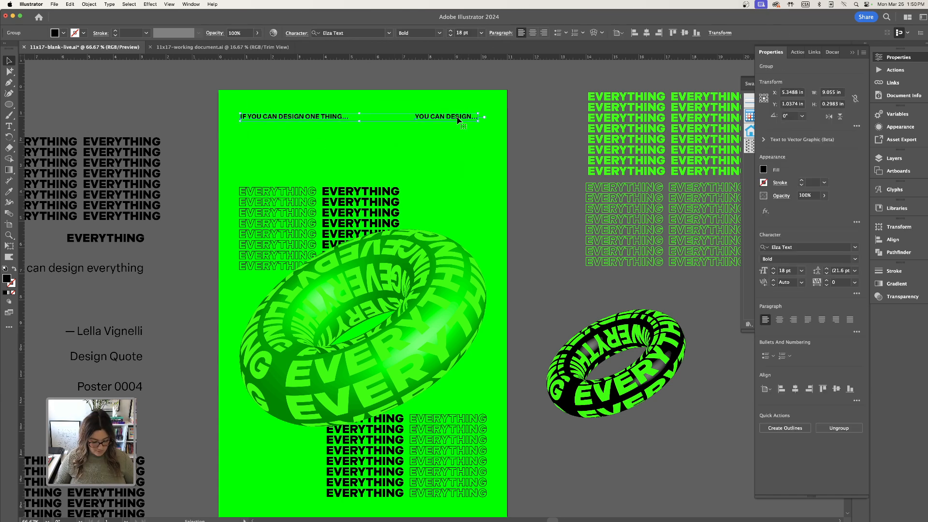
click(461, 129)
drag(462, 121, 473, 120)
click(471, 93)
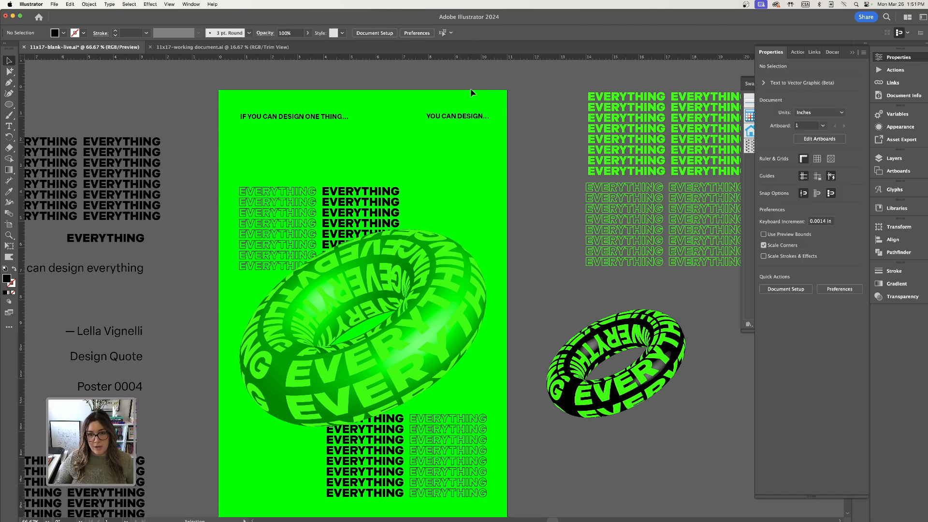
Step: Align the right edges of the lower EVERYTHING block and the "YOU CAN DESIGN..." line
click(479, 119)
scroll(480, 209, down, 3)
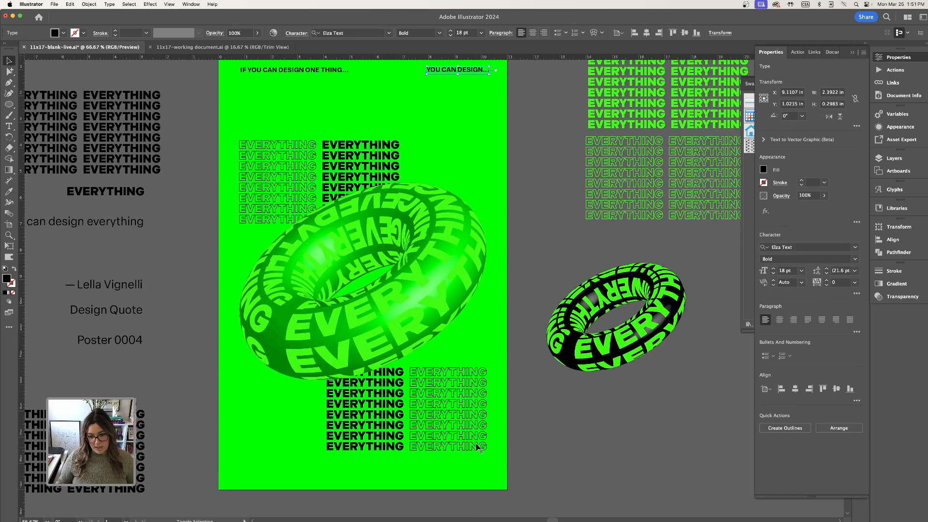
shift+click(477, 445)
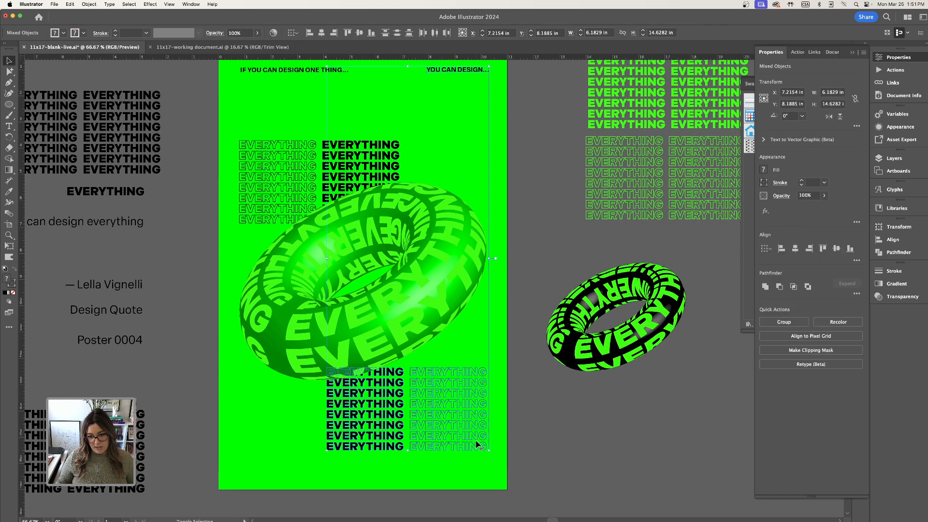
click(809, 249)
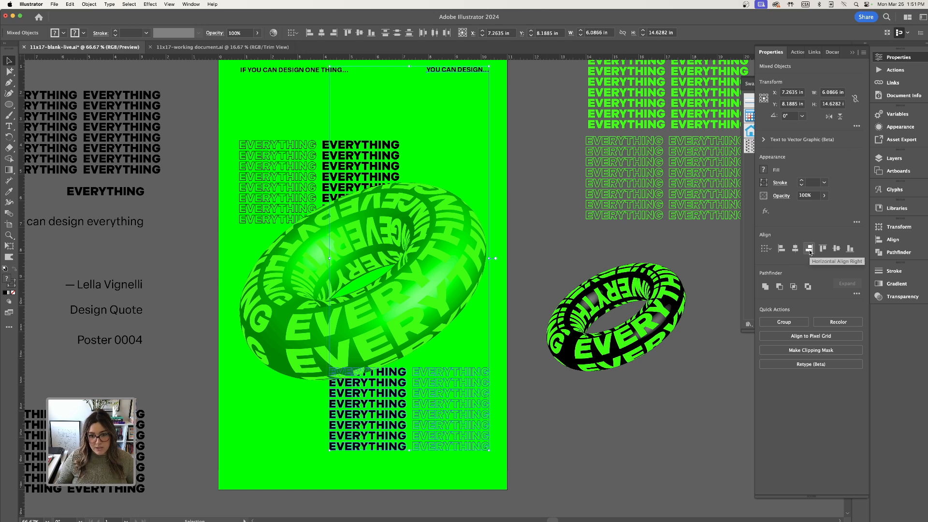
click(527, 255)
Step: Align the left edges of the "IF YOU CAN DESIGN ONE THING..." line and the upper EVERYTHING block
scroll(256, 128, up, 1)
scroll(256, 128, left, 1)
click(284, 222)
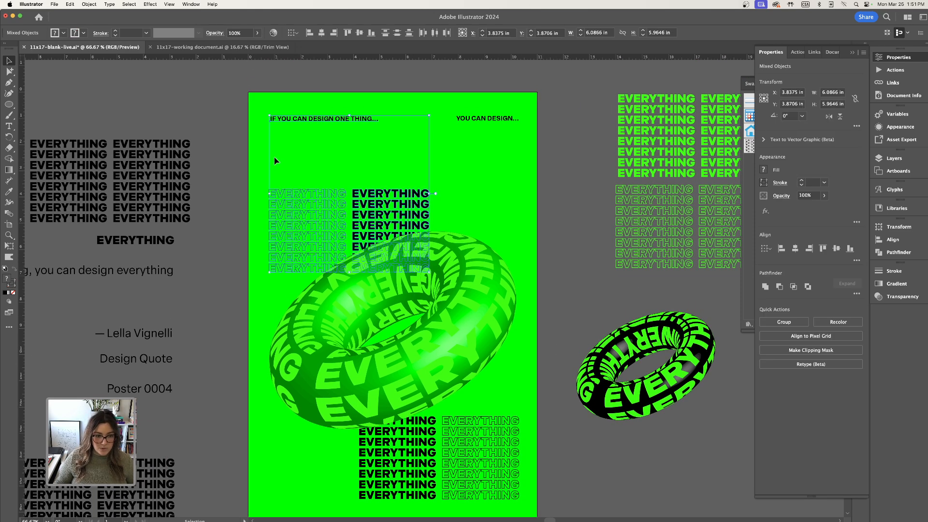
click(506, 189)
Step: Copy the author credit, "Design Quote" and "Poster 0004" lines from beside the artboard to the poster's upper right
scroll(231, 206, down, 2)
click(157, 284)
drag(94, 262, 154, 338)
drag(121, 288, 517, 126)
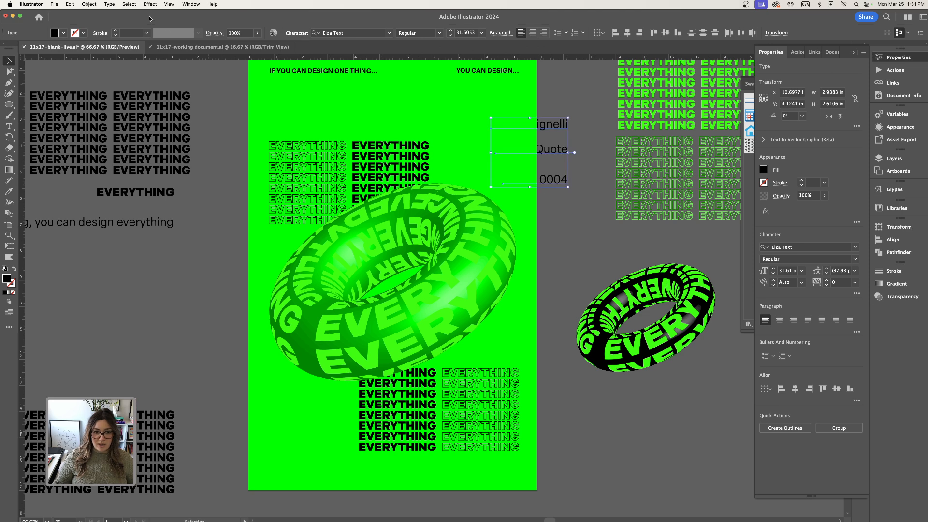
key(super+z)
drag(145, 291, 510, 131)
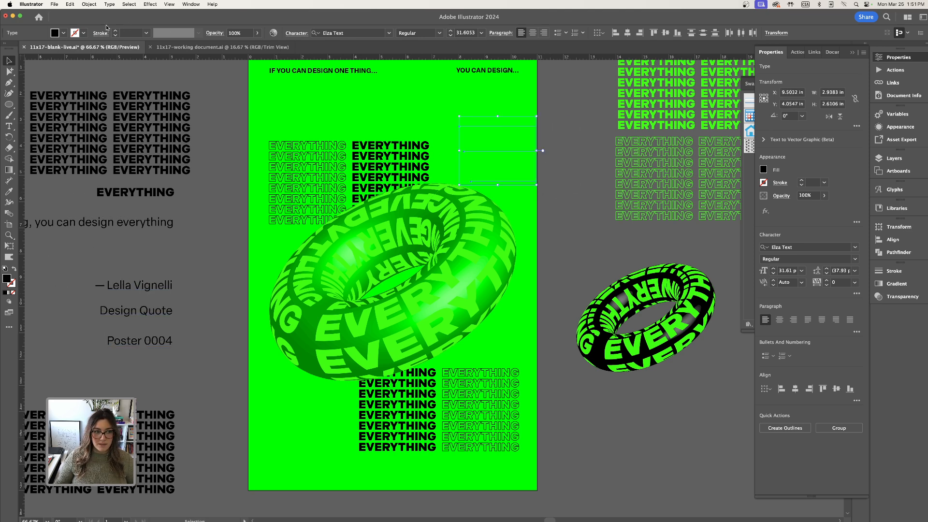
Step: Bring the three copied credit lines to the front and place them inside the poster below "YOU CAN DESIGN..."
click(91, 4)
mouse_move(101, 23)
click(164, 24)
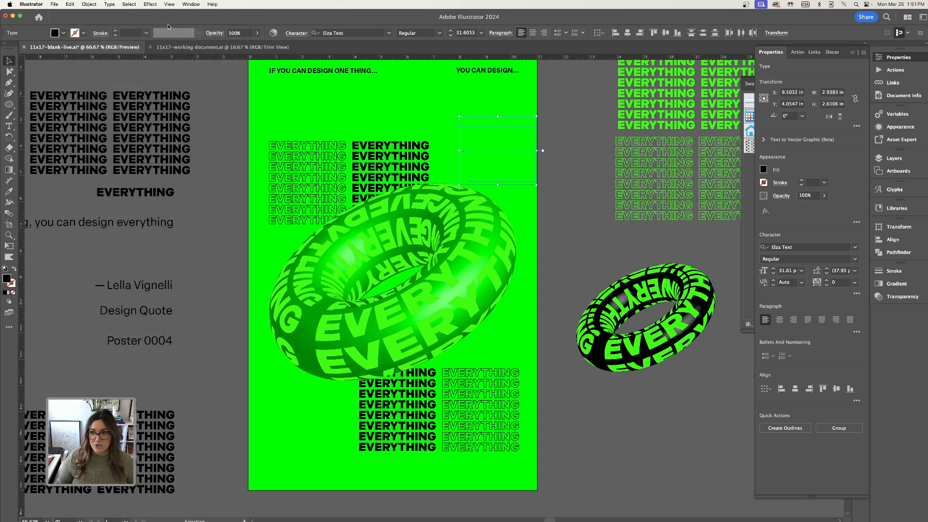
mouse_move(530, 119)
mouse_down()
mouse_move(519, 106)
mouse_move(528, 103)
mouse_up()
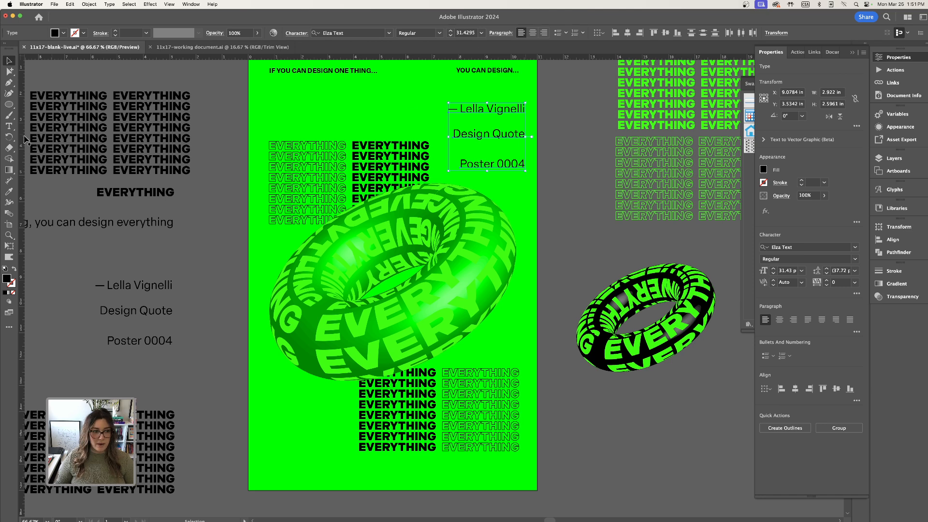
Step: Apply the "IF YOU CAN DESIGN ONE THING..." text style to the three copied credit lines with the Eyedropper
key(i)
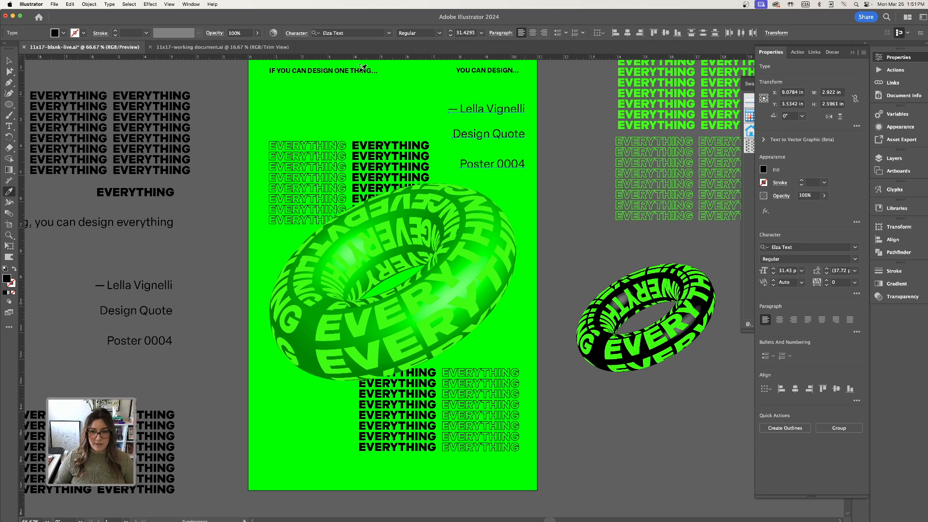
click(363, 68)
key(v)
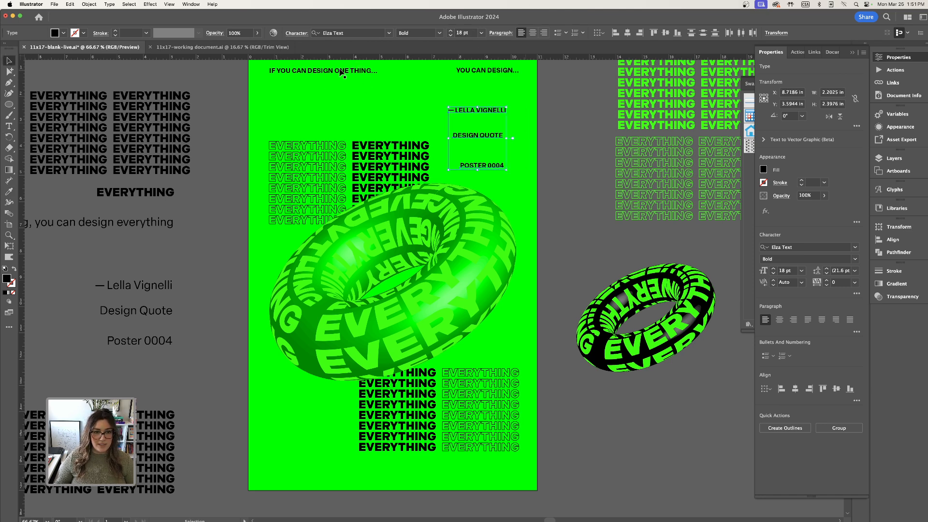
click(370, 96)
Step: Move the author credit line to just below the right end of the lower EVERYTHING block
drag(521, 174, 522, 176)
drag(500, 218, 539, 179)
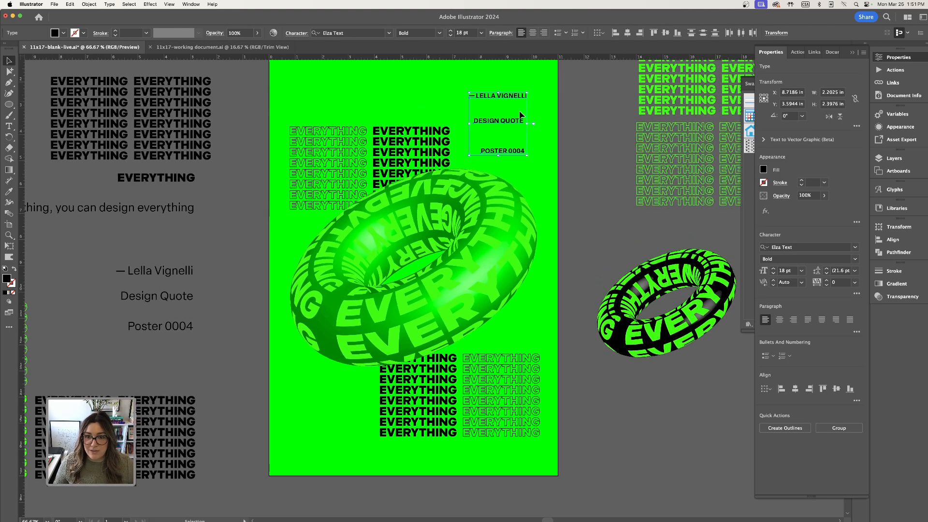
click(526, 101)
drag(519, 95, 533, 445)
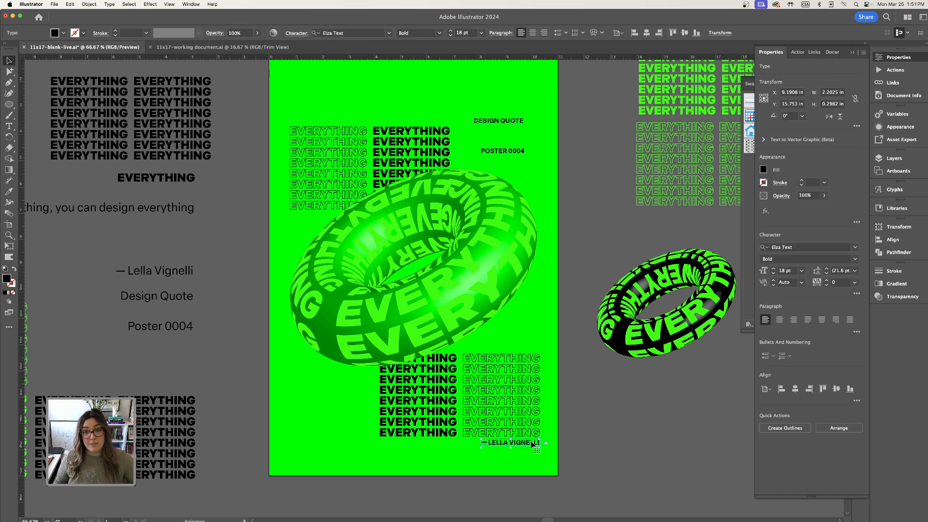
click(552, 358)
drag(529, 442, 532, 446)
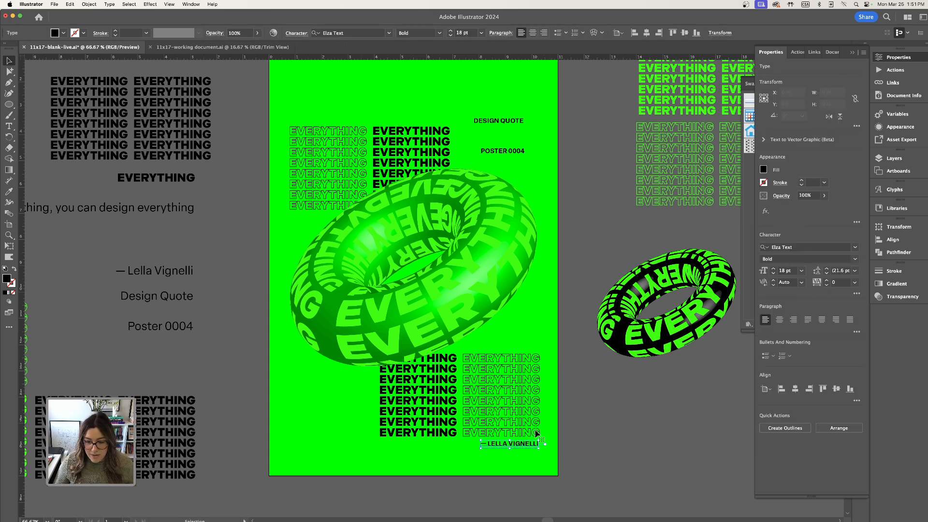
Step: Align the right edges of the author credit line and the lower EVERYTHING block
click(540, 460)
click(533, 402)
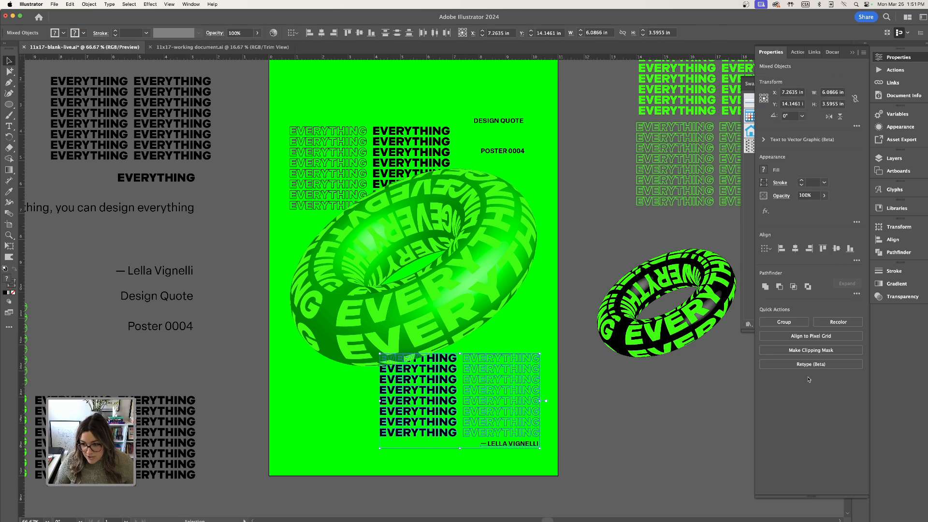
click(810, 249)
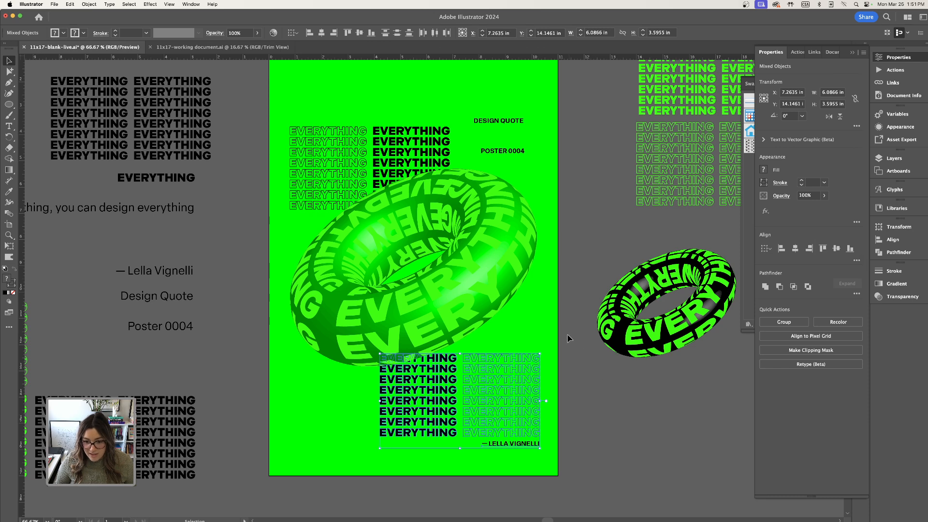
click(563, 365)
Step: Stack the "DESIGN QUOTE" and "POSTER 0004" lines at the poster's lower left margin and hide the rulers
key(super+minus)
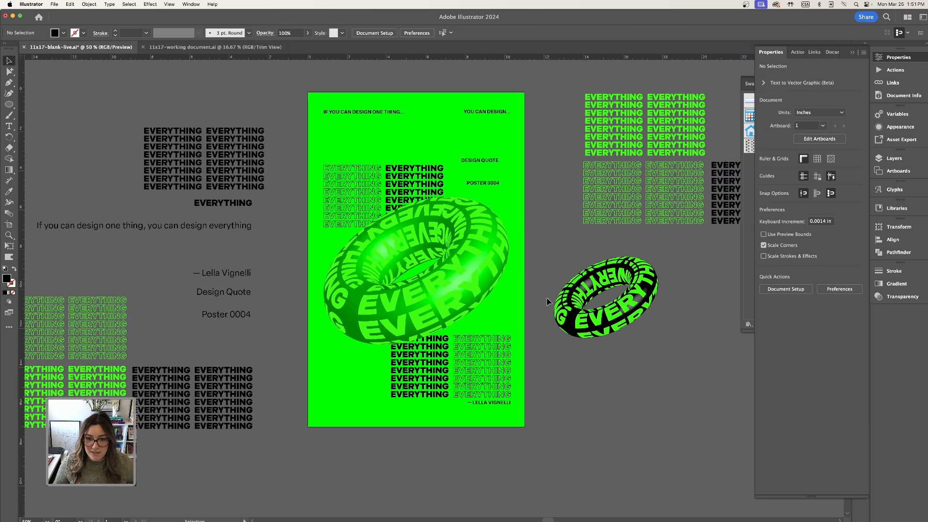
drag(492, 162, 354, 398)
drag(484, 190, 348, 405)
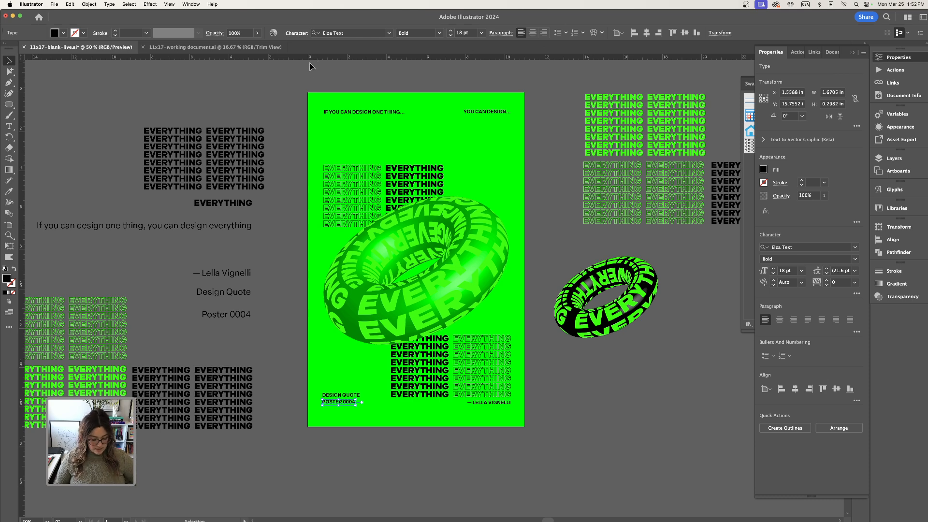
key(super+r)
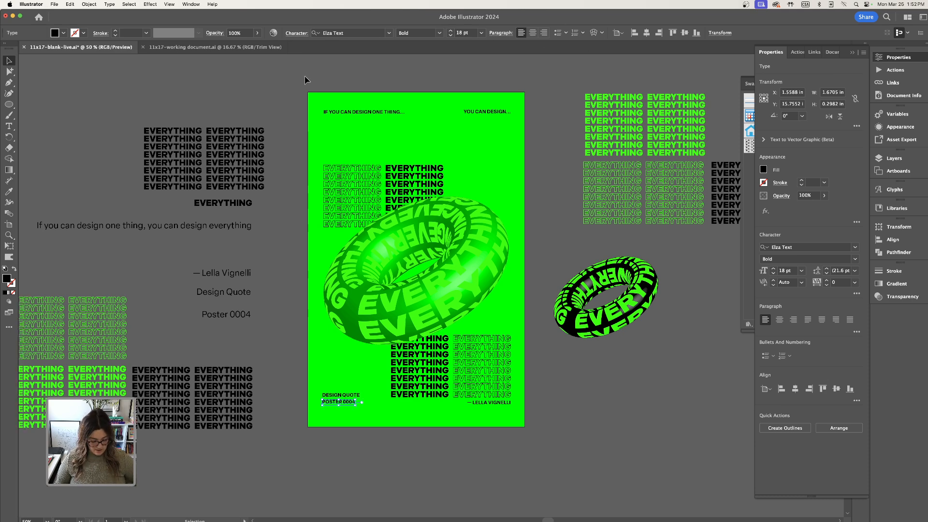
Step: Show the rulers and place a horizontal guide along the baseline of the lower EVERYTHING block's last row
key(super+r)
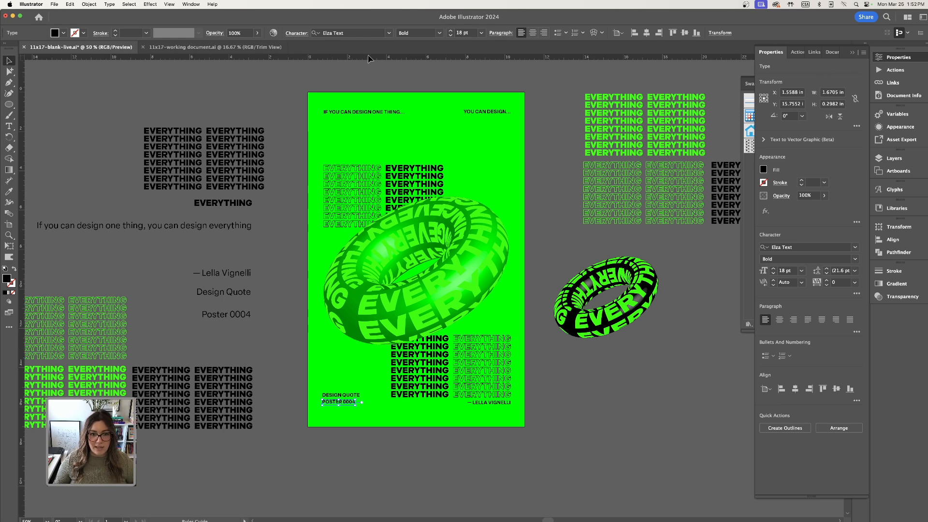
click(410, 398)
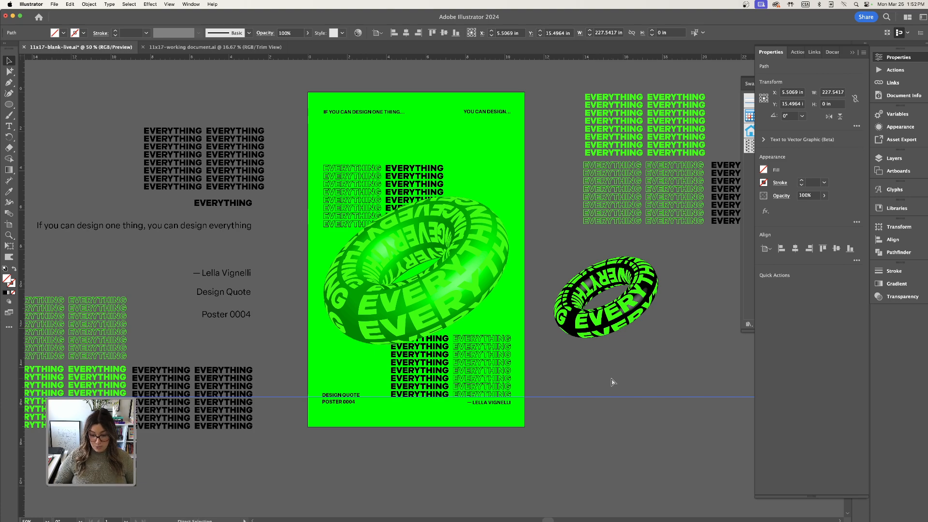
key(super+equal)
scroll(579, 379, down, 5)
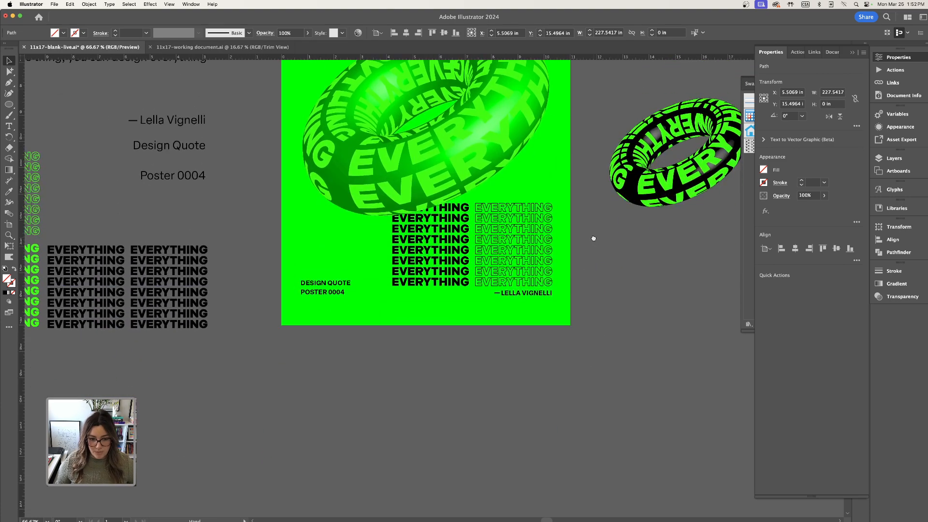
click(375, 373)
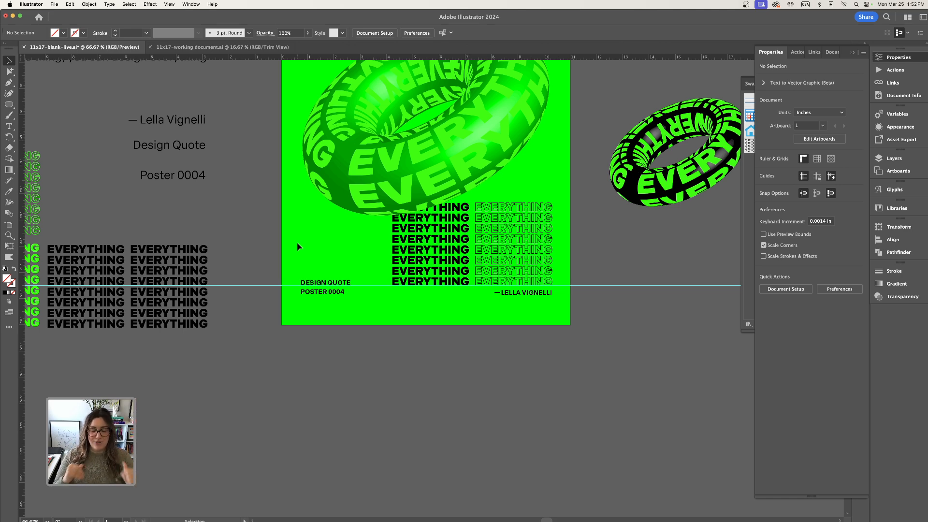
Step: Move the "DESIGN QUOTE" and "POSTER 0004" lines up so the lower line sits on the horizontal guide
key(super+equal)
click(265, 304)
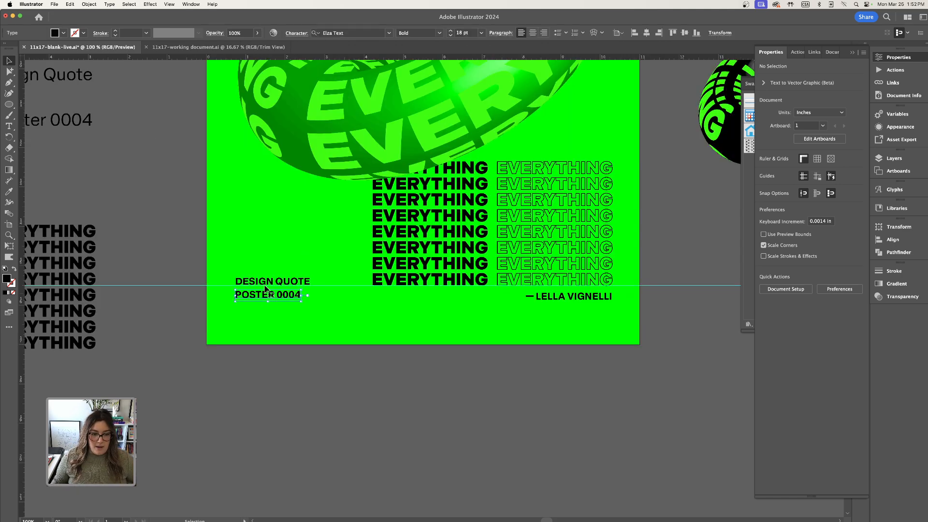
drag(267, 298, 266, 271)
click(310, 312)
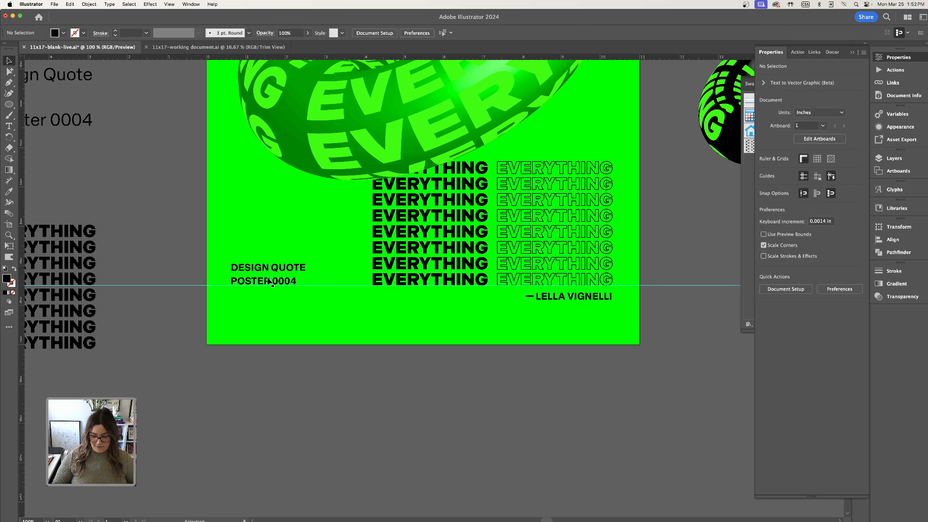
key(super+minus)
key(super+minus)
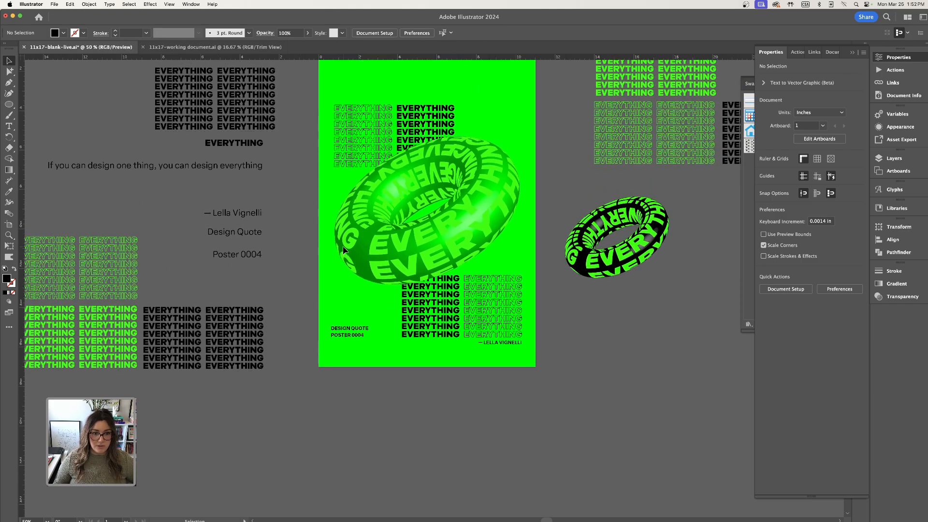
Step: Align the left edges of the "IF YOU CAN DESIGN ONE THING..." line, upper EVERYTHING block, "DESIGN QUOTE" and "POSTER 0004"
scroll(356, 150, up, 3)
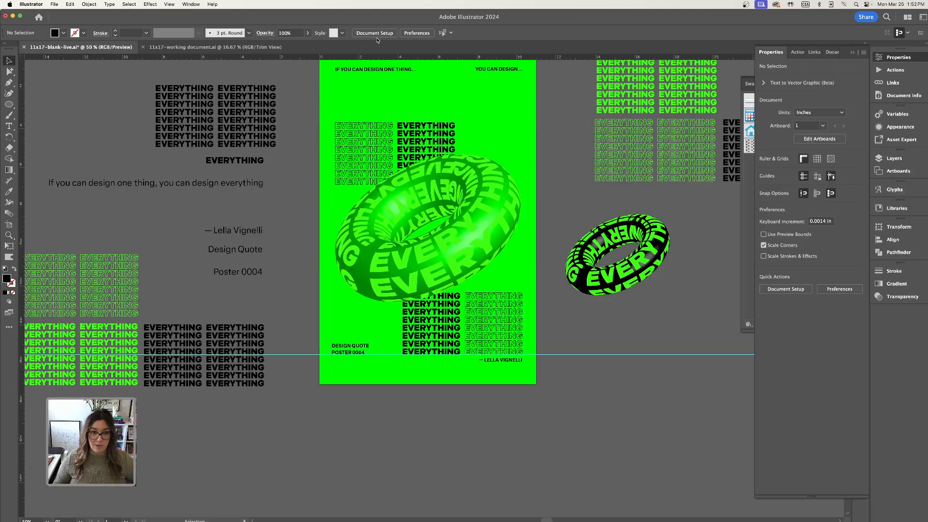
click(349, 202)
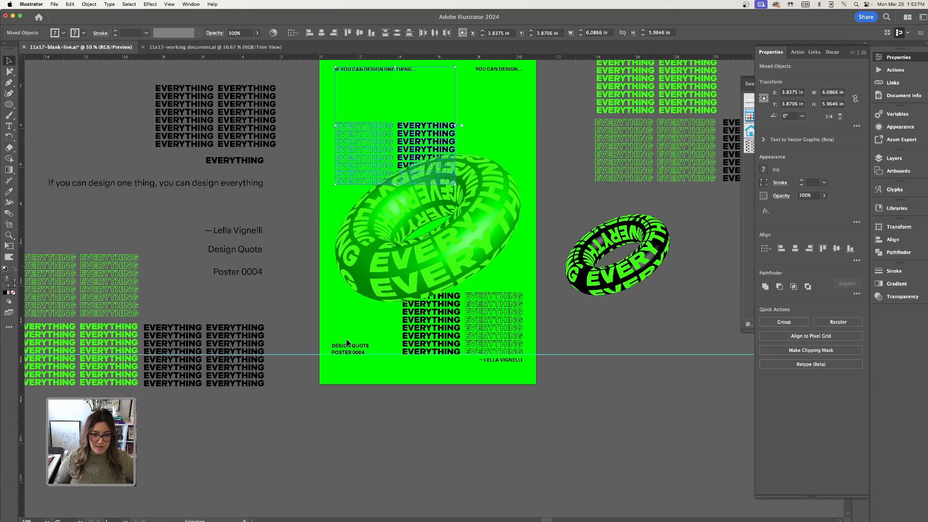
shift+click(345, 355)
shift+click(345, 354)
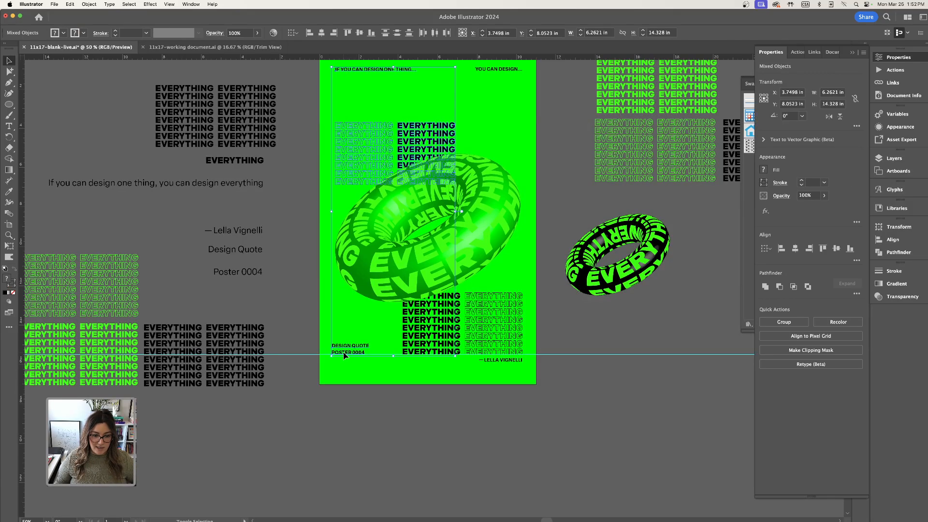
click(782, 249)
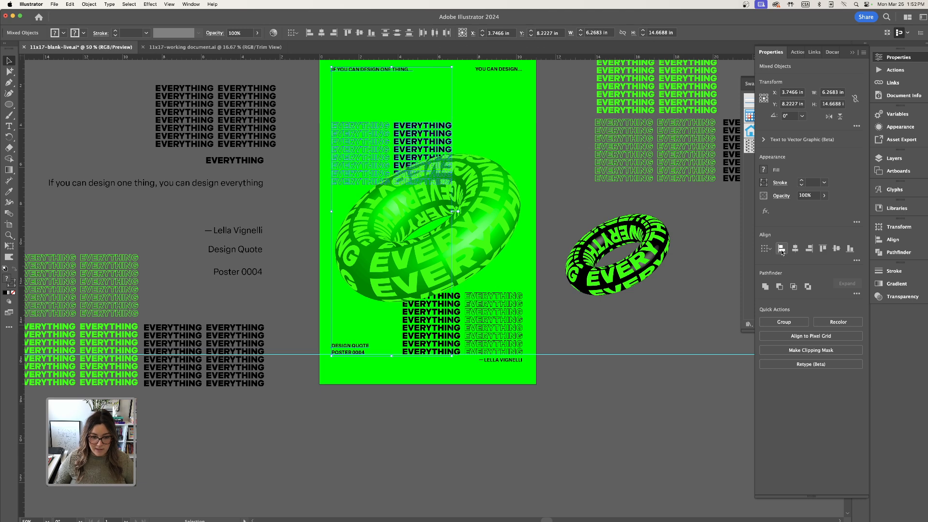
click(605, 397)
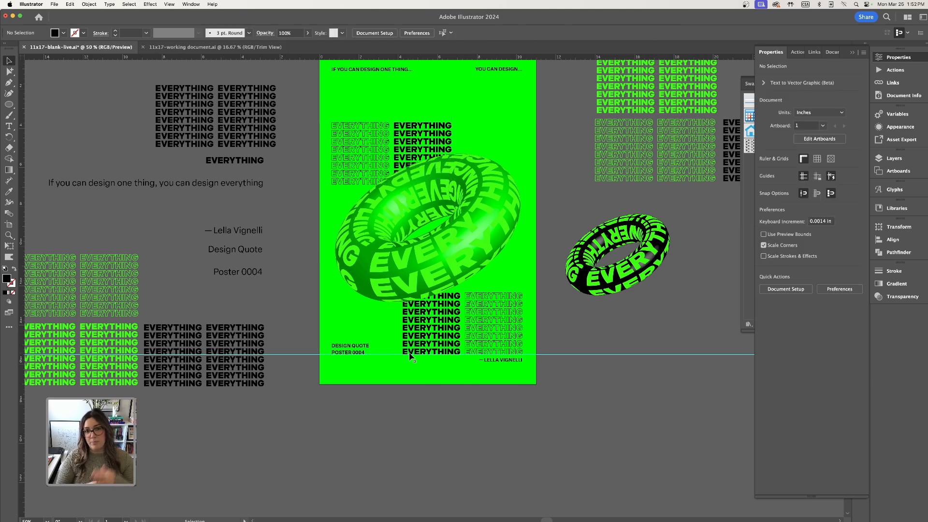
Step: Move the "DESIGN QUOTE" and "POSTER 0004" lines together to just below the horizontal guide
click(352, 353)
shift+click(360, 356)
drag(359, 356, 363, 361)
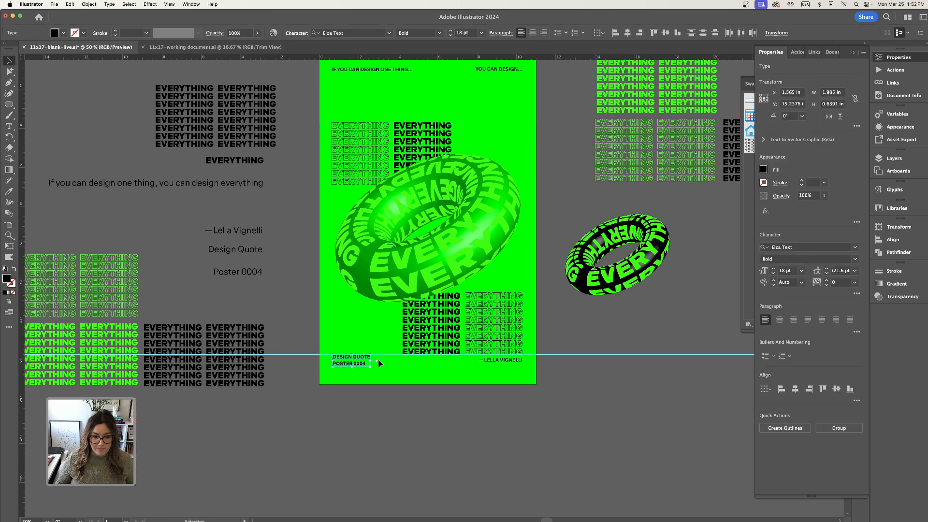
Step: Add a second horizontal guide at the "POSTER 0004" baseline and lower the author credit line onto it
click(512, 367)
click(506, 361)
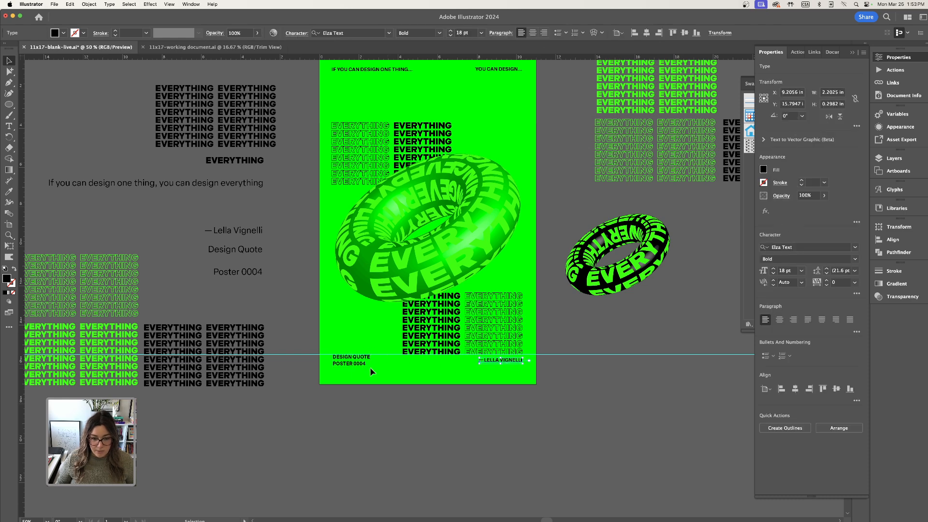
drag(542, 56, 530, 104)
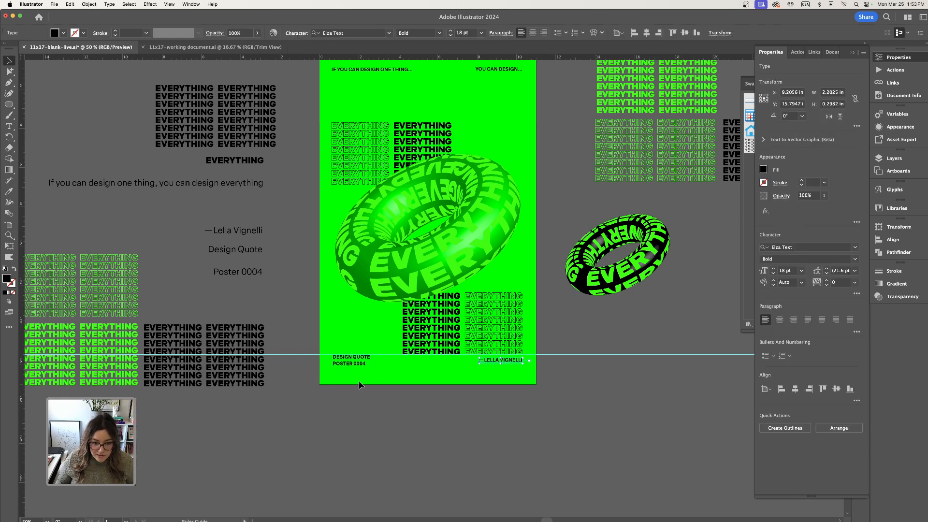
drag(361, 367, 364, 186)
key(super+plus)
key(super+plus)
drag(574, 271, 574, 278)
Step: Align the author credit line to the right edge of the lower EVERYTHING block
click(576, 277)
shift+click(573, 247)
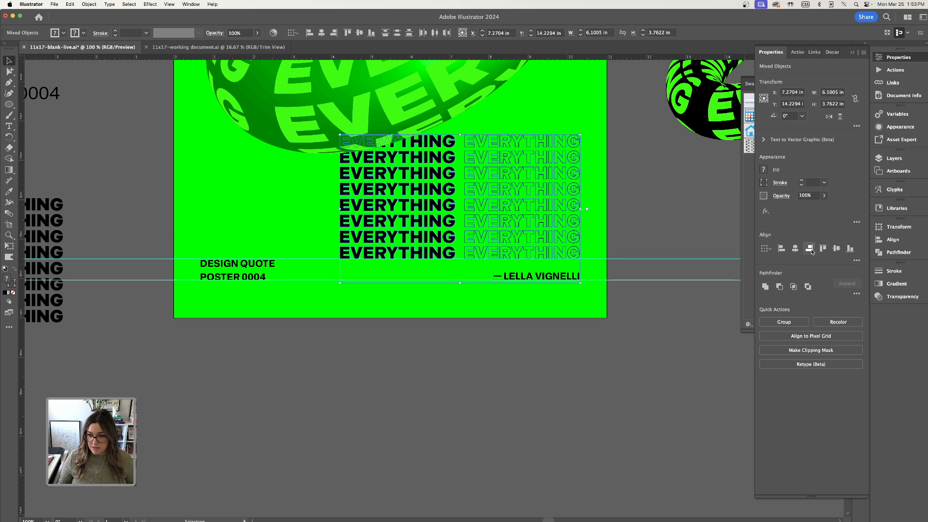
click(636, 224)
key(super+minus)
key(super+minus)
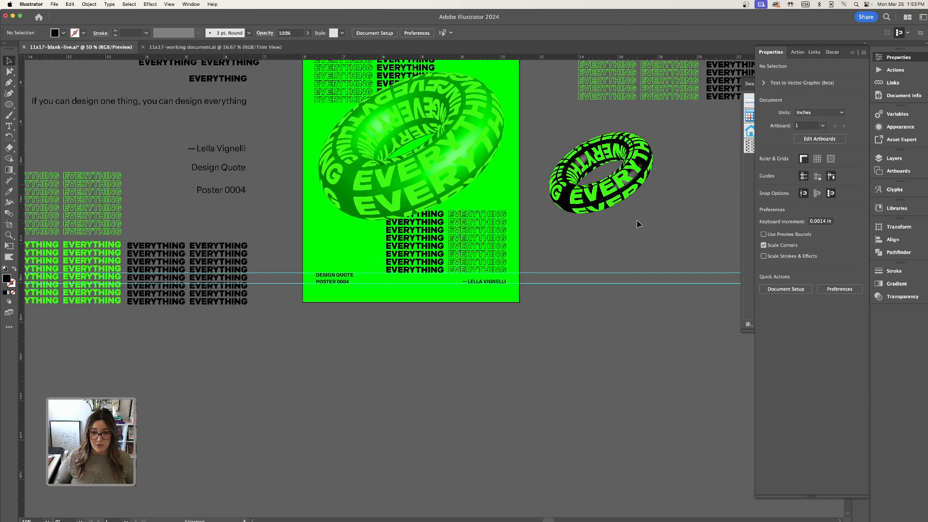
Step: Delete both horizontal guides near the bottom of the poster
drag(617, 239, 628, 302)
key(Delete)
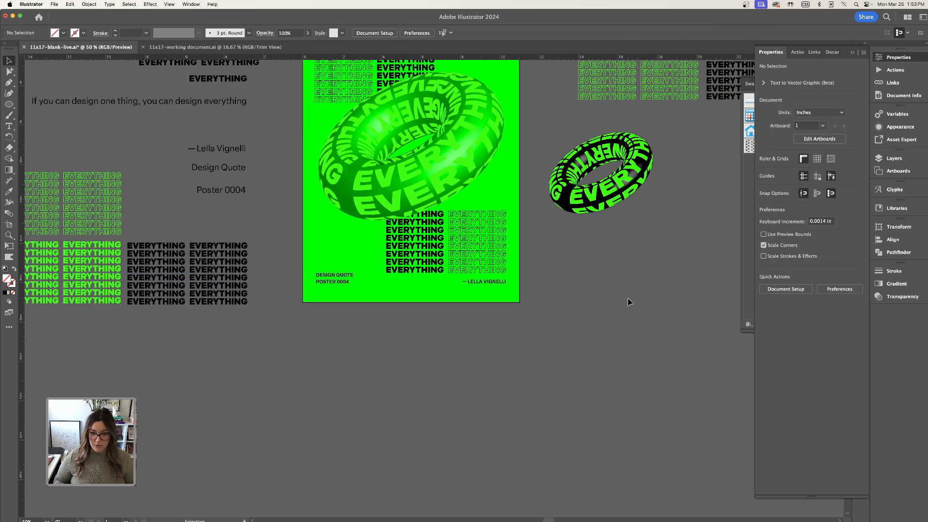
key(super+minus)
scroll(629, 290, up, 3)
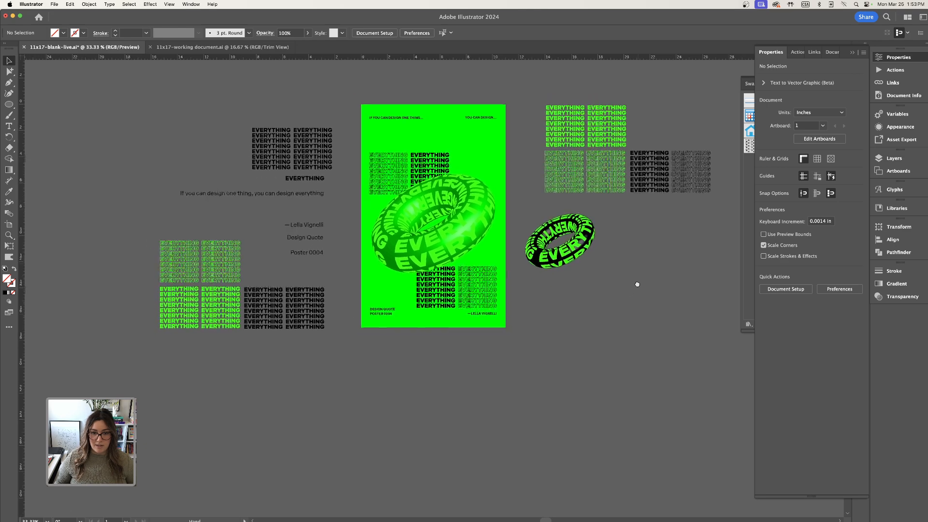
Step: Move the two header lines down closer to the upper EVERYTHING block and left-align the left-hand text with that block
click(402, 126)
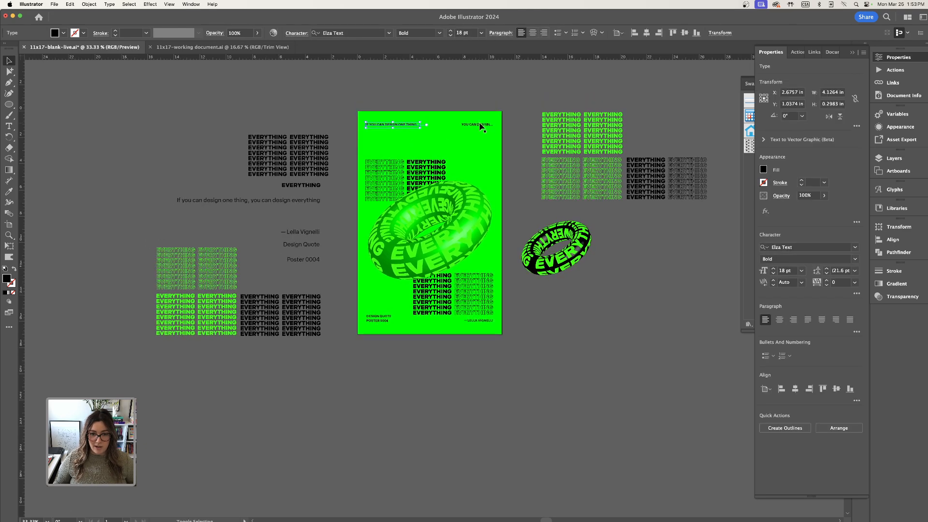
drag(485, 127, 485, 147)
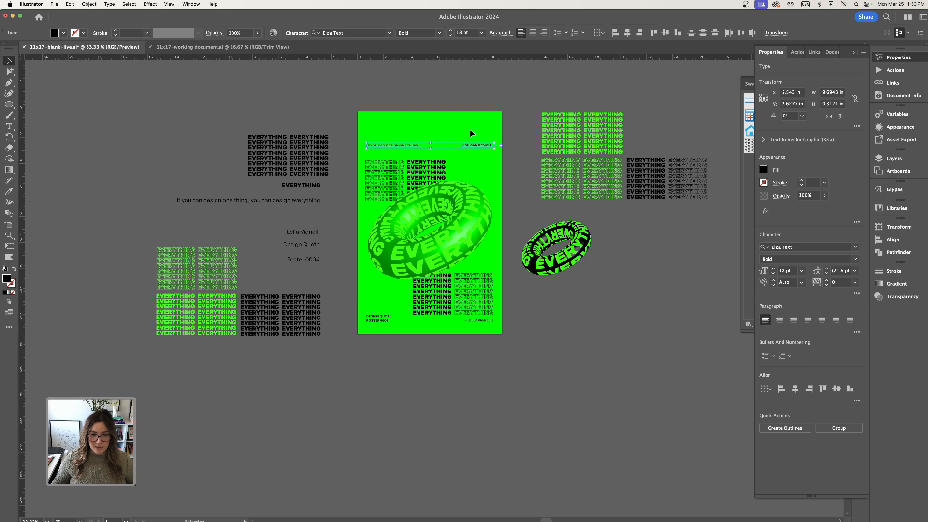
click(382, 125)
click(377, 196)
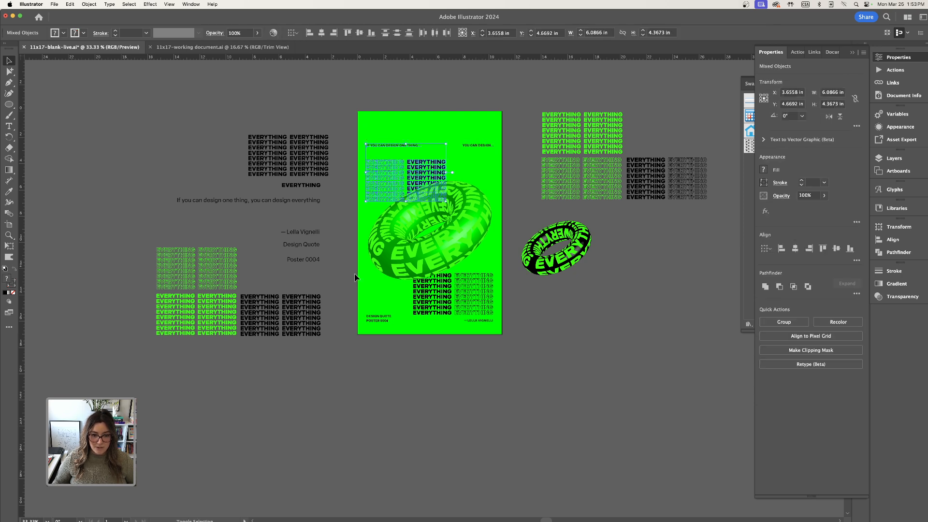
shift+click(373, 319)
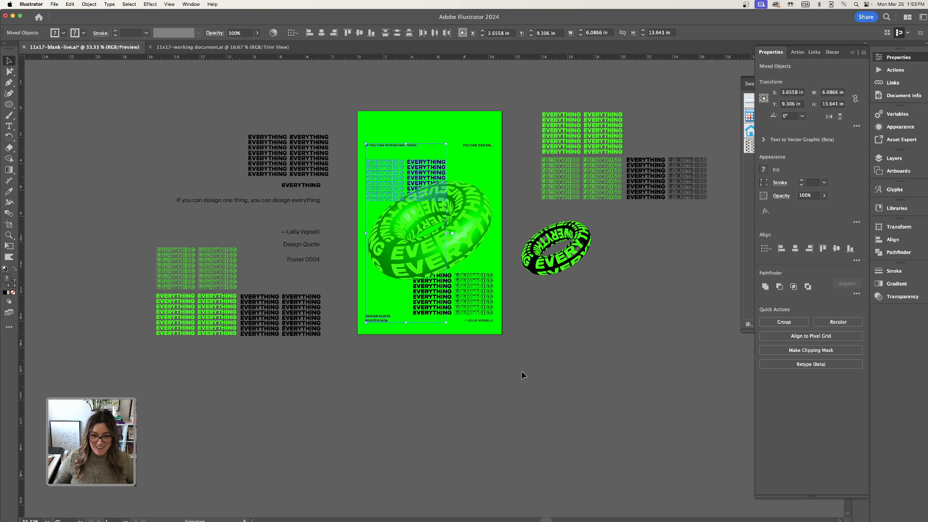
Step: Align the right edges of the "YOU CAN DESIGN..." line, the lower EVERYTHING block and the author credit line
click(491, 121)
click(483, 149)
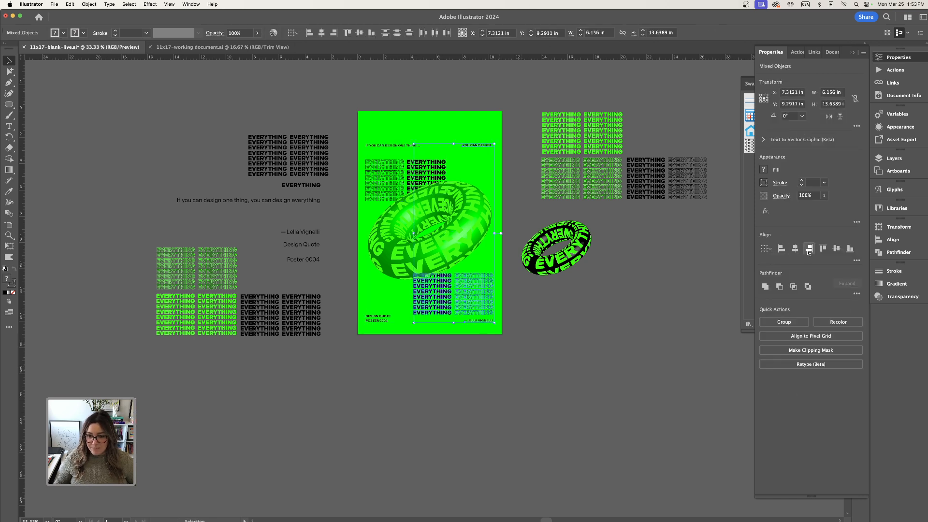
click(809, 249)
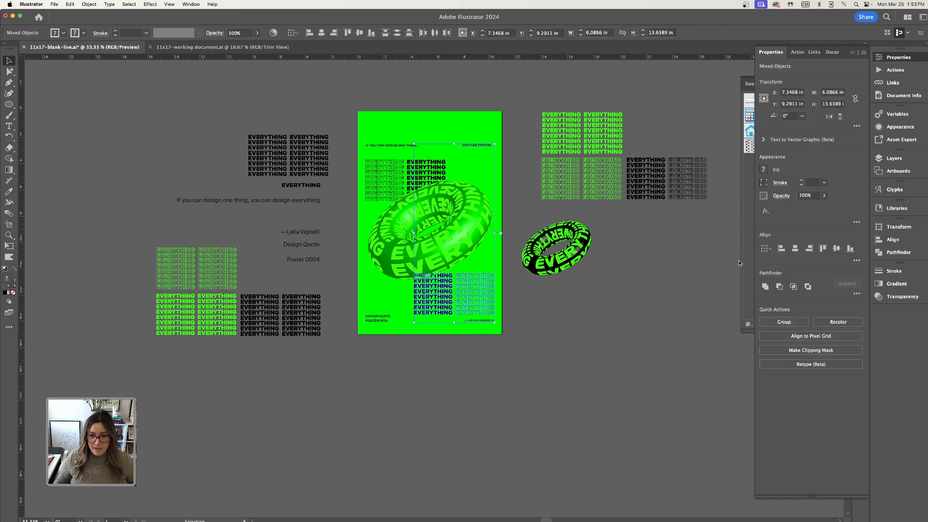
Step: Group the header lines, both EVERYTHING blocks and all the credit lines on the poster
click(379, 136)
click(481, 172)
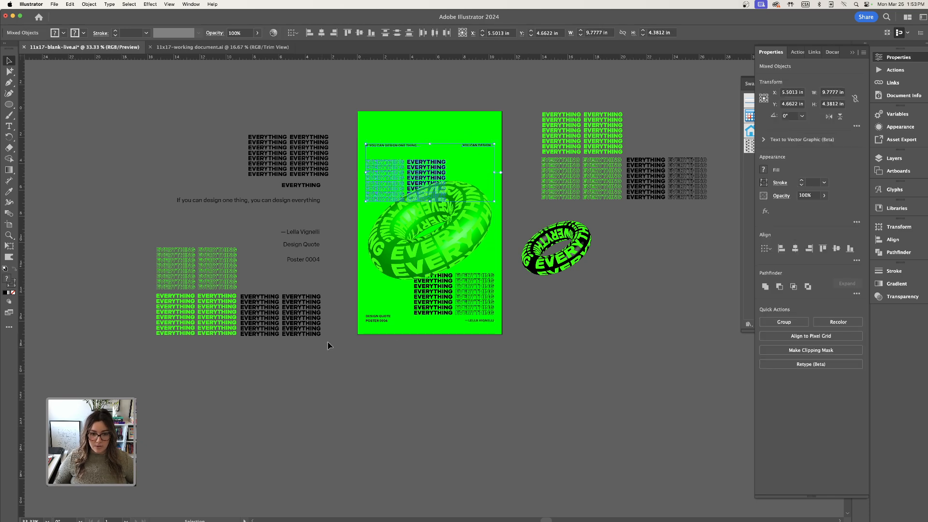
drag(501, 341, 504, 344)
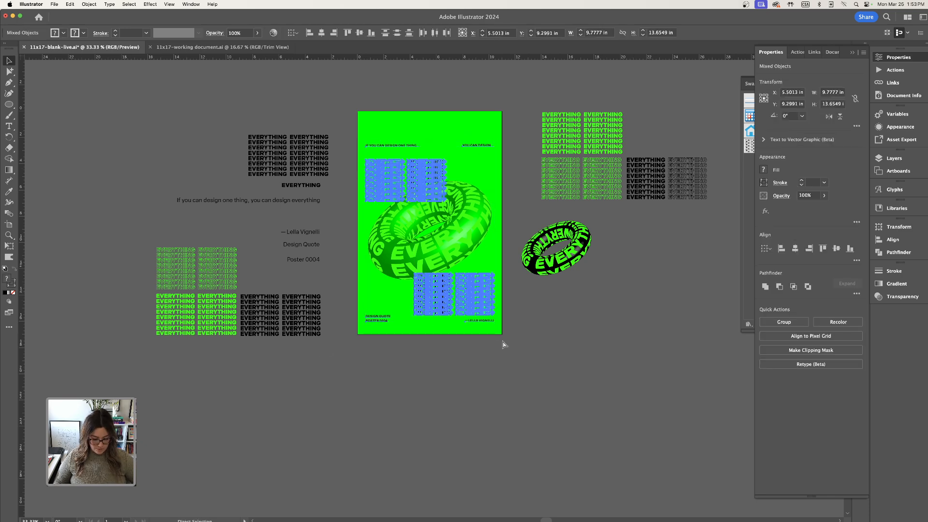
key(super+g)
click(508, 363)
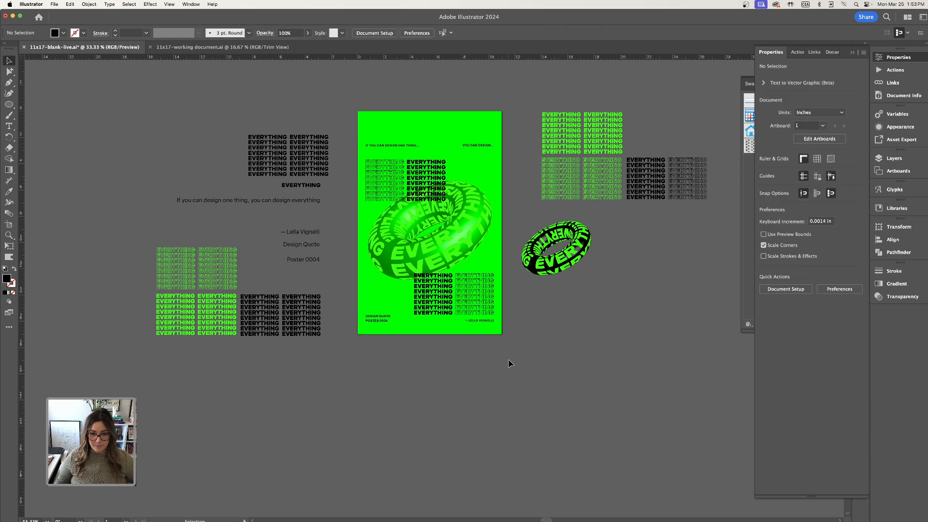
Step: Move the text group up slightly and center it horizontally and vertically on the artboard
drag(405, 189, 405, 183)
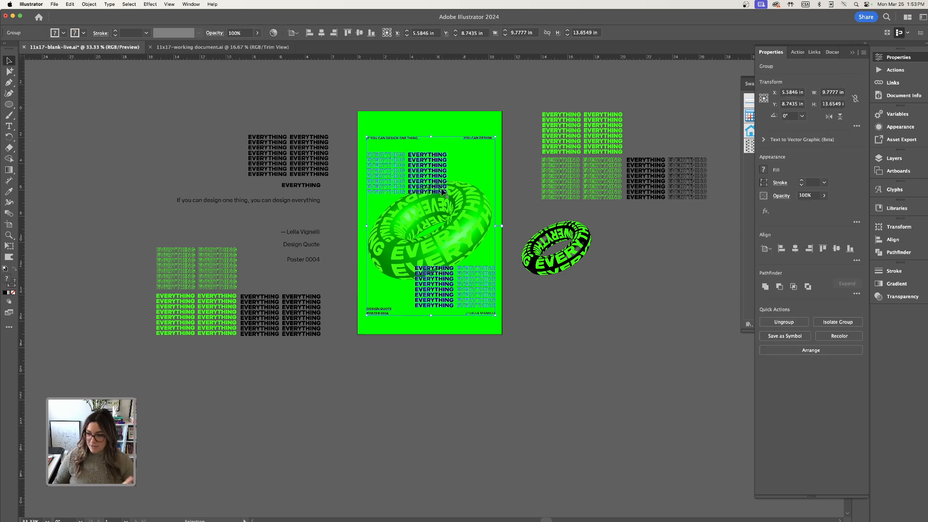
click(799, 253)
click(836, 248)
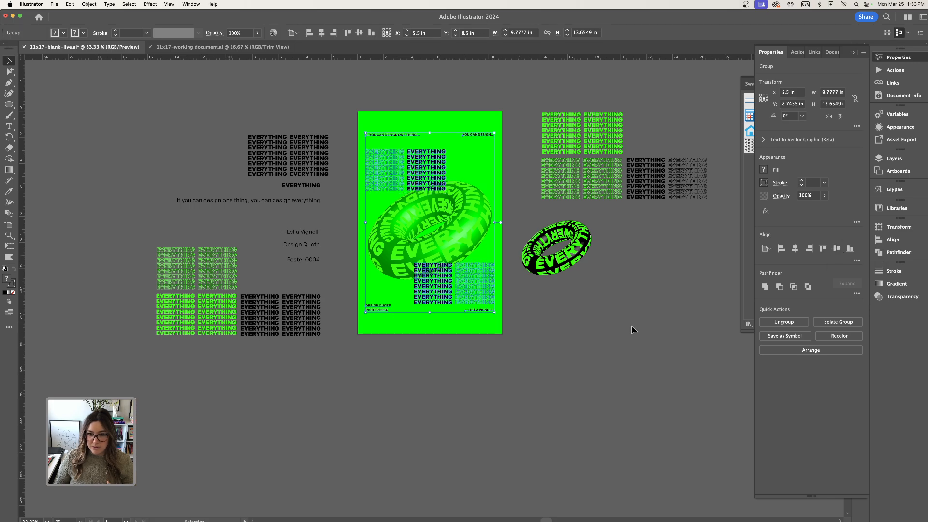
click(658, 326)
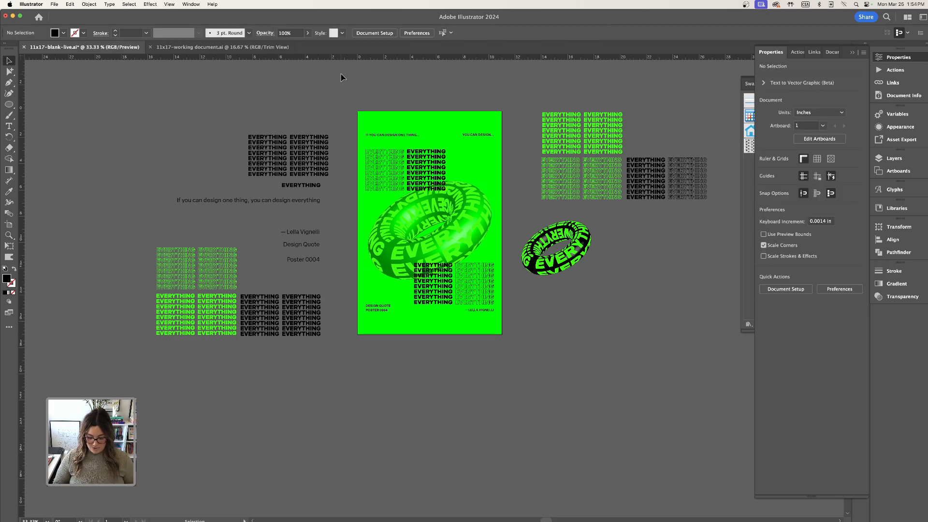
Step: Inspect the whole poster at closer range with the Properties settings collapsed
key(super+equal)
drag(528, 157, 495, 240)
click(854, 53)
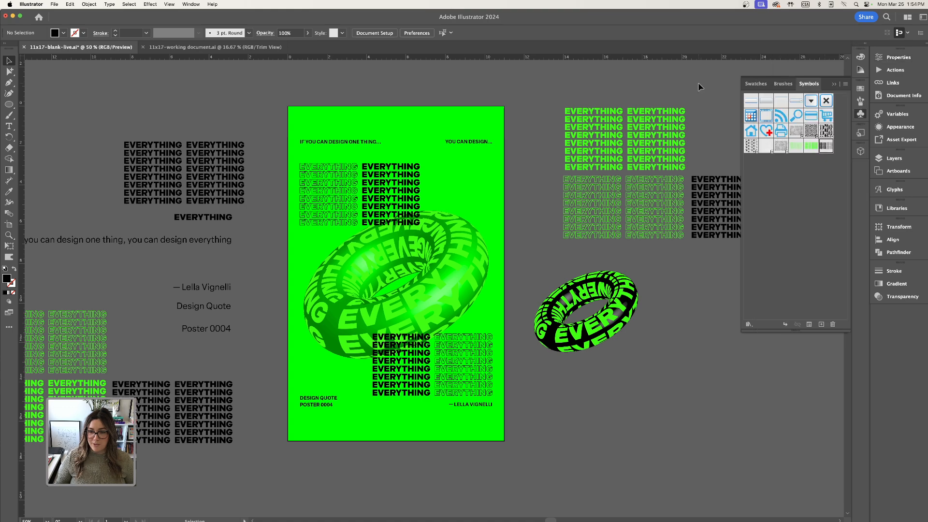
Step: Open the "11x17-working document.ai" file and browse its poster variations in different colors and ring layouts
click(215, 47)
scroll(303, 119, up, 3)
key(super+equal)
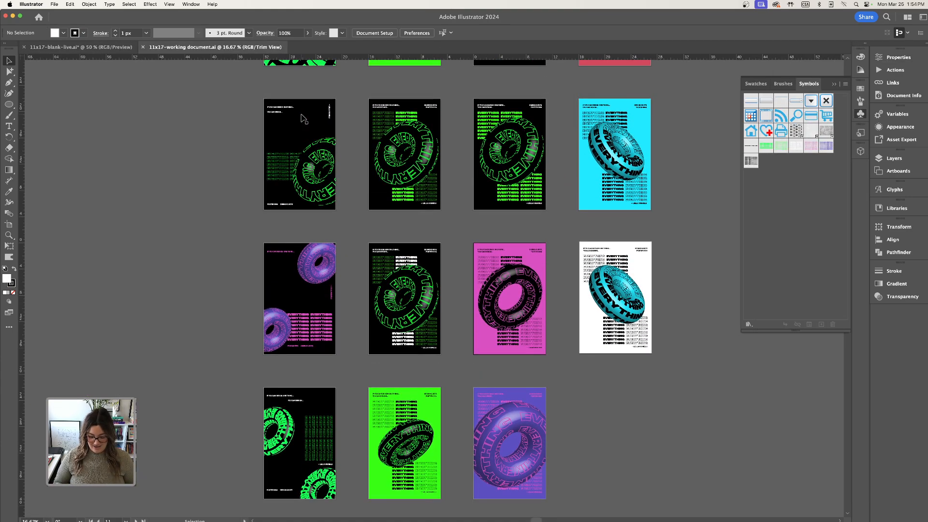
scroll(457, 127, up, 10)
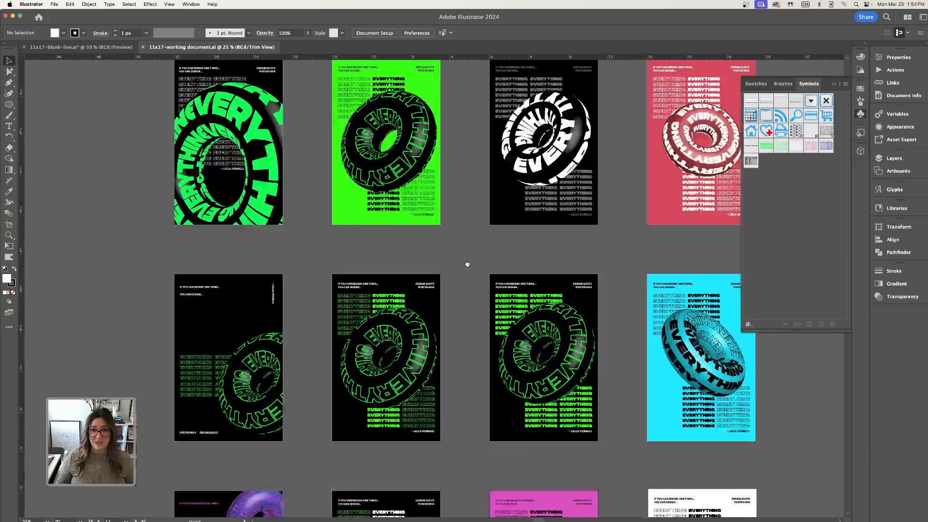
scroll(458, 313, right, 5)
scroll(342, 272, down, 10)
scroll(342, 272, left, 4)
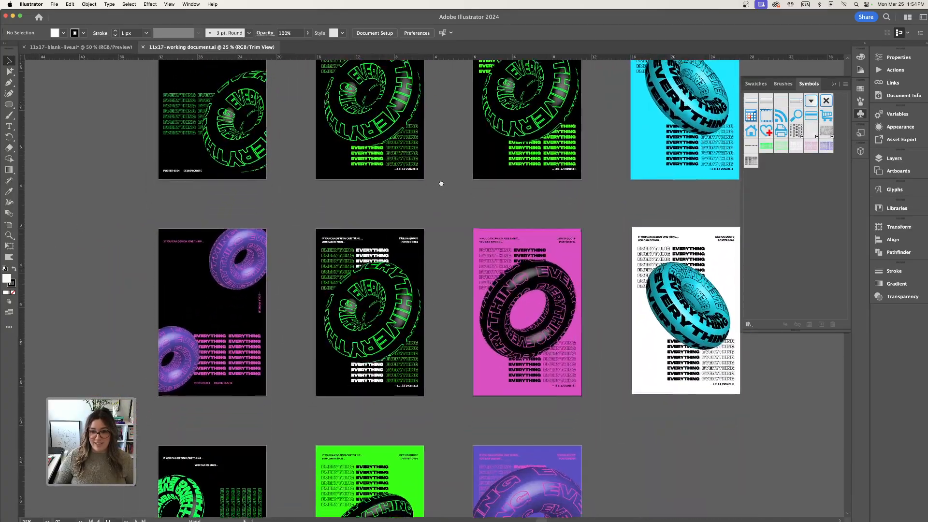
drag(437, 319, 442, 176)
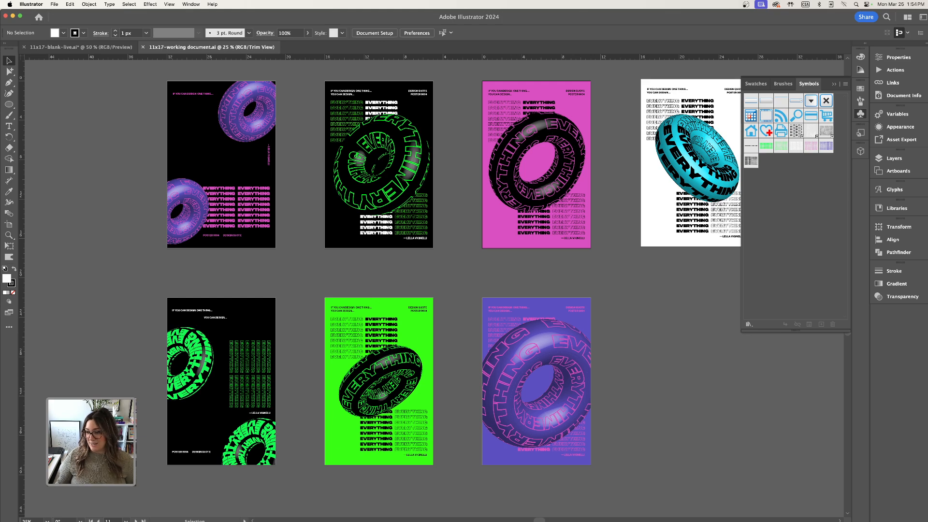
key(super+Tab)
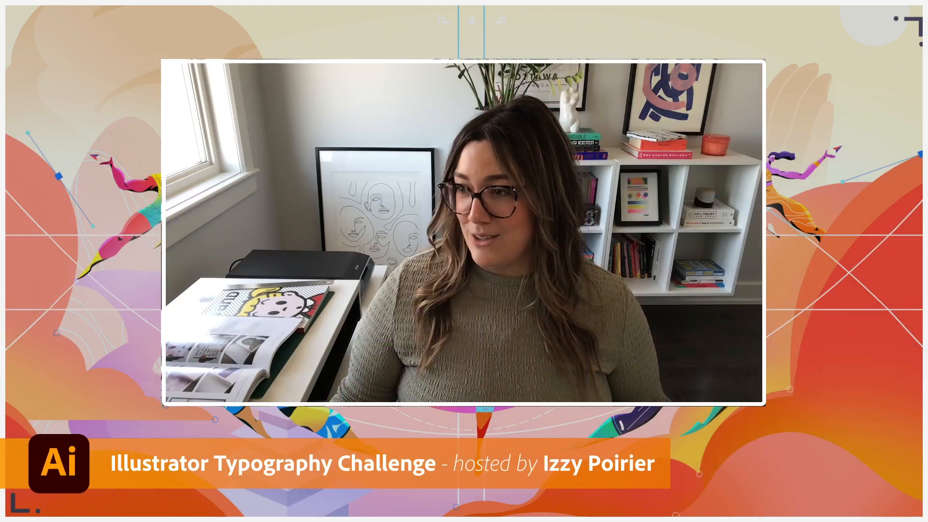